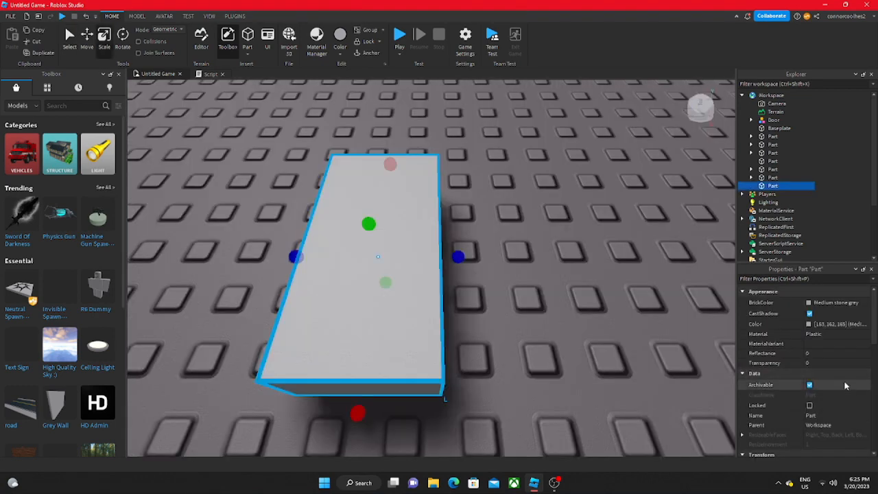
# Scale the selected part down to a bar sized 4, 0.5, 0.5, using a move snap of 0.5 studs.
pyautogui.scroll(-3, 837, 380)
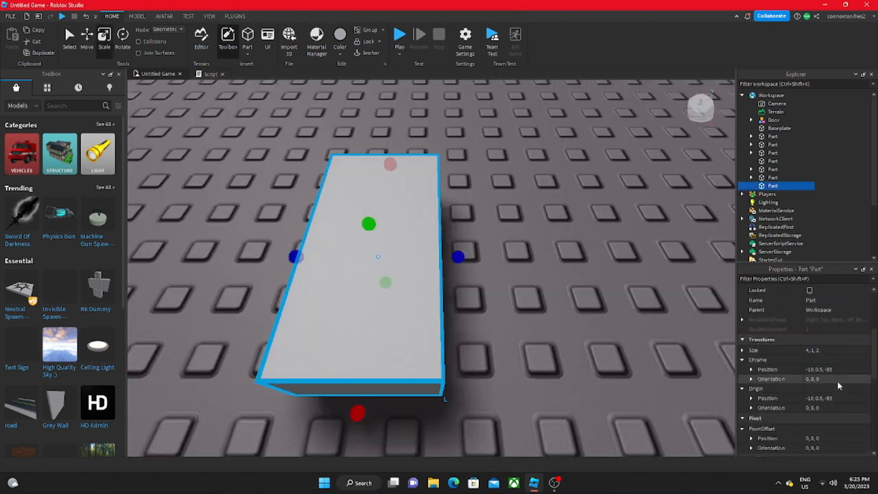
pyautogui.press('f')
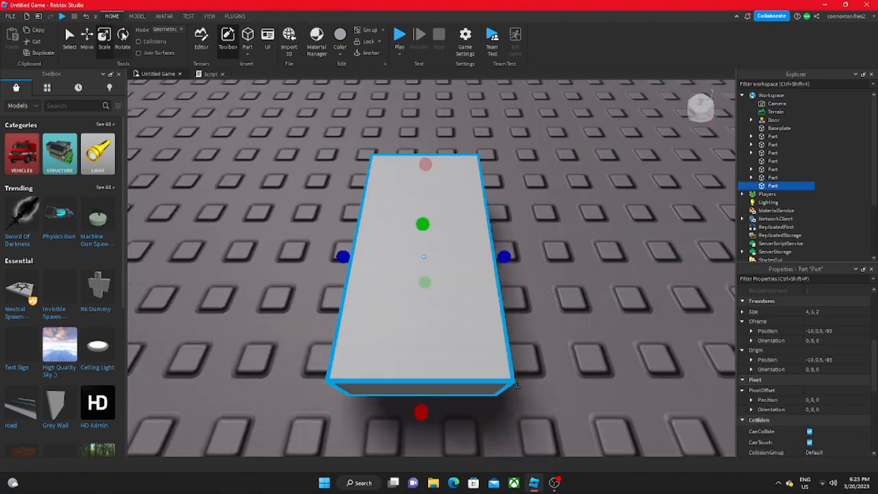
pyautogui.click(137, 16)
pyautogui.click(205, 45)
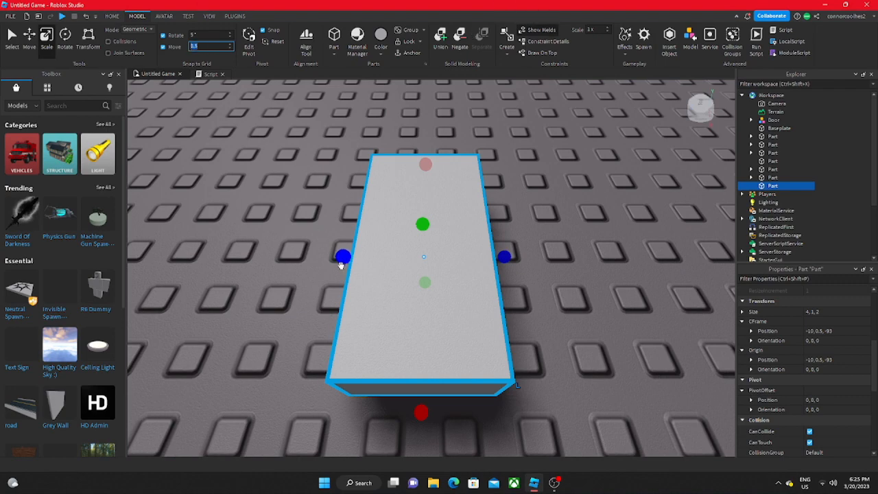
pyautogui.moveTo(343, 256); pyautogui.dragTo(473, 300)
pyautogui.moveTo(328, 293); pyautogui.dragTo(328, 293, button='right')
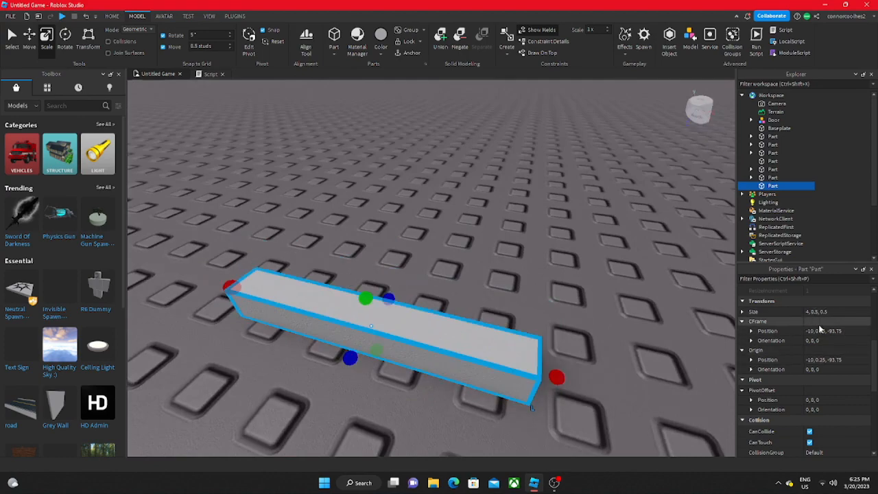
pyautogui.moveTo(493, 290); pyautogui.dragTo(476, 298, button='right')
pyautogui.scroll(-3, 476, 298)
pyautogui.scroll(4, 477, 298)
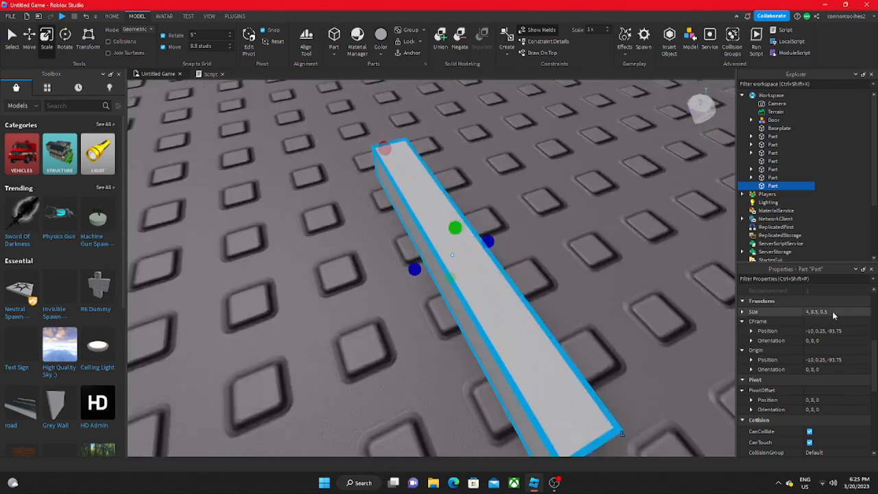
# Try a size of 8 along X for the bar and undo it.
pyautogui.click(832, 311)
pyautogui.click(743, 312)
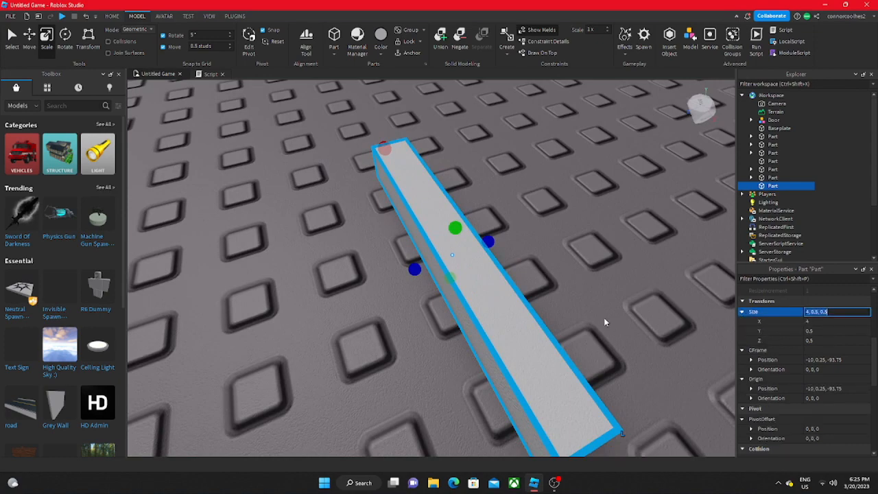
pyautogui.moveTo(604, 318); pyautogui.dragTo(600, 315, button='right')
pyautogui.moveTo(700, 314); pyautogui.dragTo(702, 316, button='right')
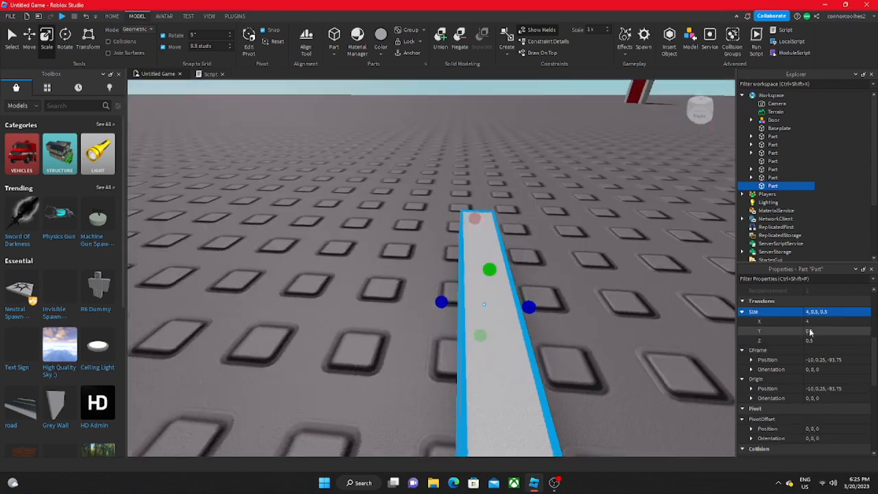
pyautogui.moveTo(501, 291); pyautogui.dragTo(501, 295, button='right')
pyautogui.moveTo(676, 150); pyautogui.dragTo(623, 214, button='right')
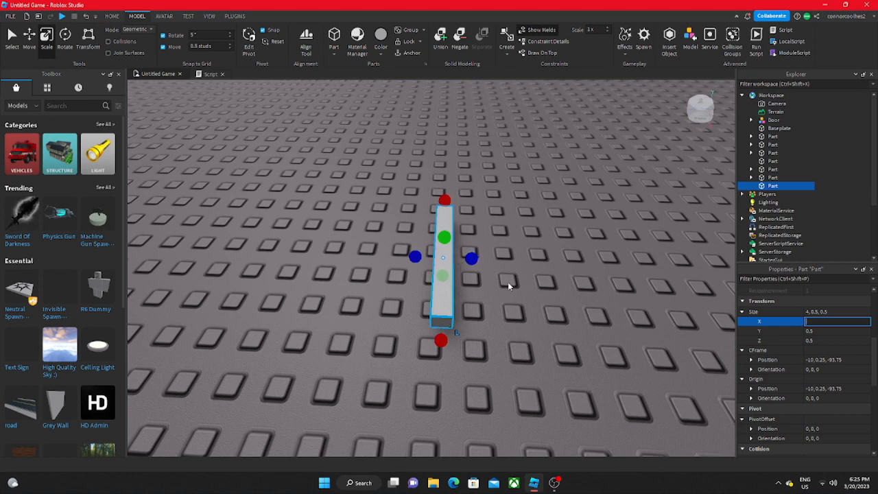
pyautogui.write('8')
pyautogui.press('Return')
pyautogui.moveTo(442, 308); pyautogui.dragTo(440, 306, button='right')
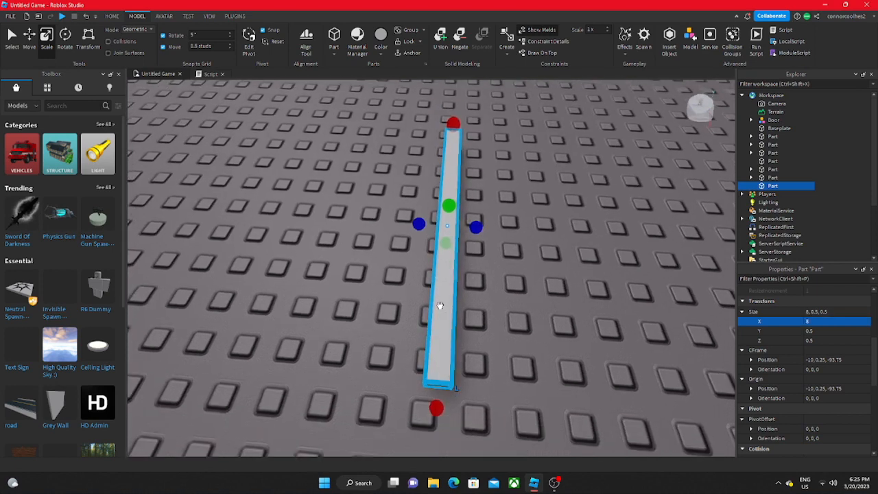
pyautogui.hotkey('ctrl', 'z')
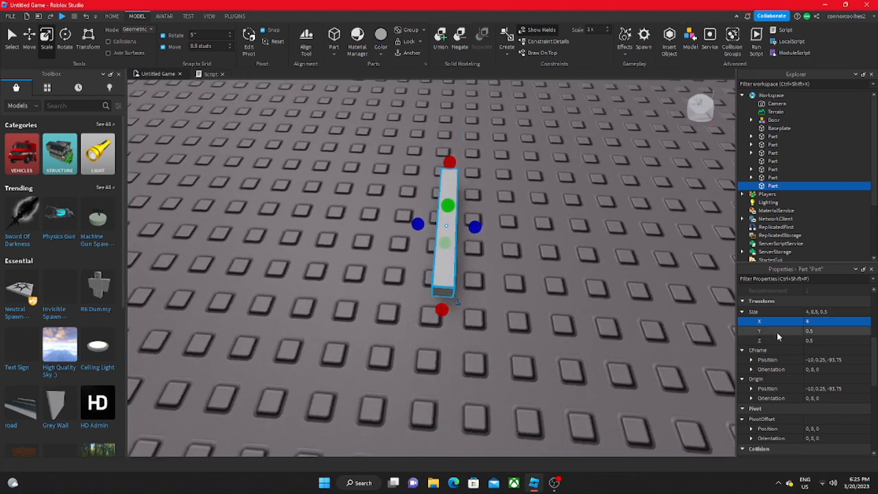
pyautogui.moveTo(447, 205); pyautogui.dragTo(446, 183)
pyautogui.moveTo(446, 184); pyautogui.dragTo(447, 179, button='right')
pyautogui.moveTo(446, 183); pyautogui.dragTo(461, 289)
pyautogui.moveTo(461, 289); pyautogui.dragTo(435, 304, button='right')
pyautogui.moveTo(428, 274); pyautogui.dragTo(294, 285)
pyautogui.hotkey('ctrl', 'z')
pyautogui.moveTo(293, 285); pyautogui.dragTo(294, 300, button='right')
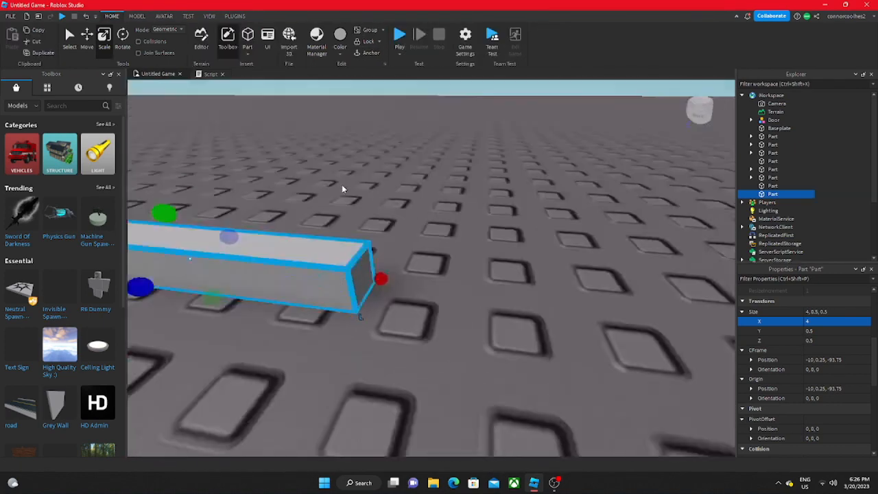
# Duplicate the bar and scale the copy to 0.5, 0.5, 3 as a perpendicular crossbar at the bar's end.
pyautogui.moveTo(342, 184); pyautogui.dragTo(342, 182, button='right')
pyautogui.hotkey('ctrl', 'd')
pyautogui.moveTo(313, 262); pyautogui.dragTo(304, 270)
pyautogui.moveTo(303, 270); pyautogui.dragTo(325, 307, button='right')
pyautogui.moveTo(551, 189); pyautogui.dragTo(537, 366)
pyautogui.moveTo(490, 400); pyautogui.dragTo(283, 356)
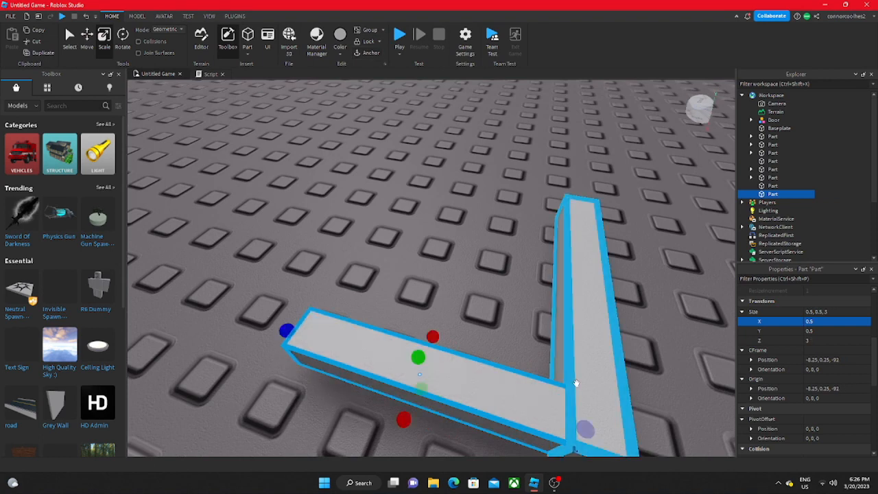
# Duplicate the 4-stud bar and move the copy along Z to the crossbar's free end.
pyautogui.click(626, 372)
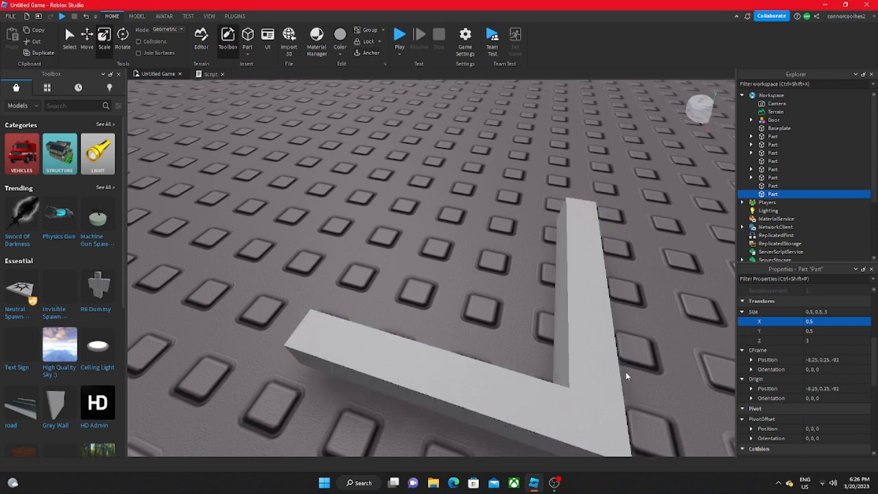
pyautogui.click(593, 355)
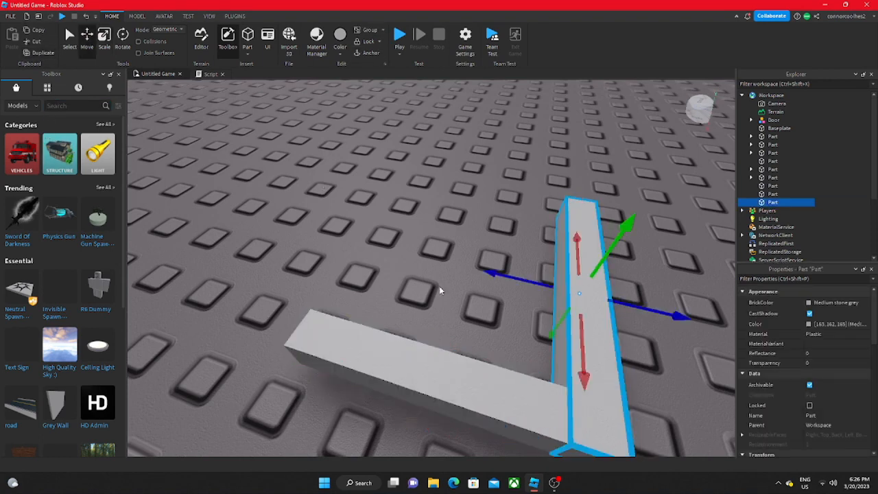
pyautogui.moveTo(507, 273); pyautogui.dragTo(279, 284)
pyautogui.moveTo(279, 284); pyautogui.dragTo(435, 316, button='right')
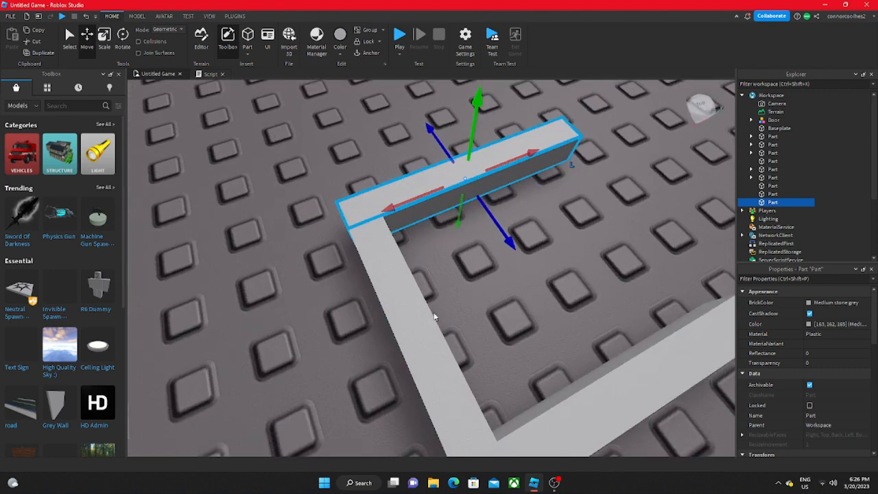
# Adjust the crossbar's length so its end meets the duplicated side bar.
pyautogui.click(435, 316)
pyautogui.click(412, 308)
pyautogui.moveTo(357, 214); pyautogui.dragTo(346, 209)
pyautogui.moveTo(346, 210); pyautogui.dragTo(341, 218, button='right')
pyautogui.scroll(-5, 342, 219)
pyautogui.scroll(3, 341, 219)
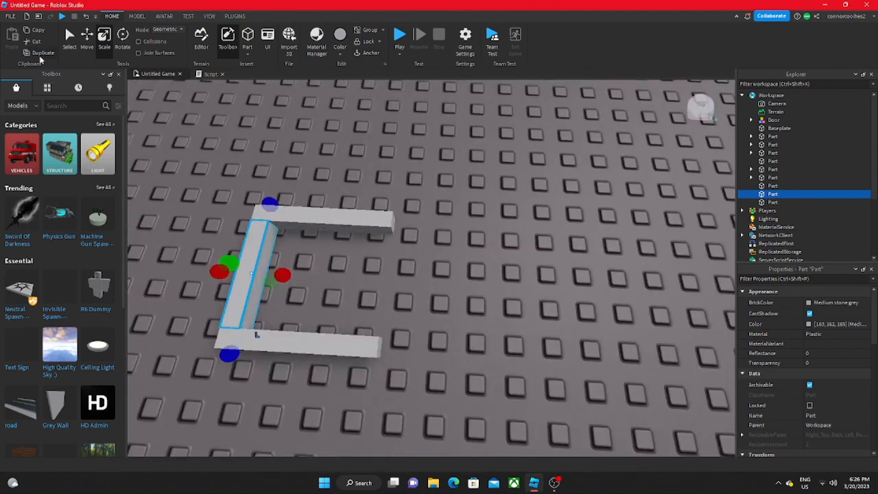
# Duplicate the crossbar and move the copy to the open end to close the rectangular frame.
pyautogui.click(41, 54)
pyautogui.click(87, 42)
pyautogui.scroll(3, 357, 297)
pyautogui.moveTo(306, 276); pyautogui.dragTo(392, 298)
# Stretch the new crossbar into the adjoining side bar's corner and colour it Crimson.
pyautogui.click(104, 41)
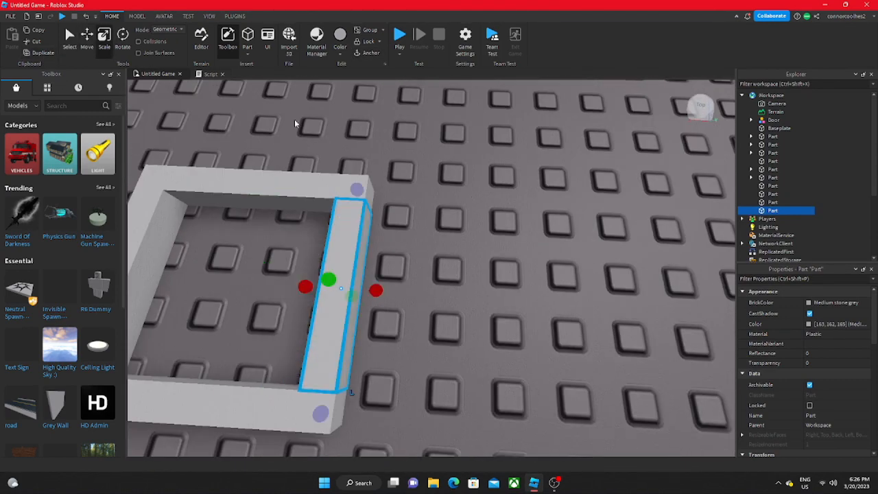
pyautogui.moveTo(357, 189); pyautogui.dragTo(356, 164)
pyautogui.click(342, 54)
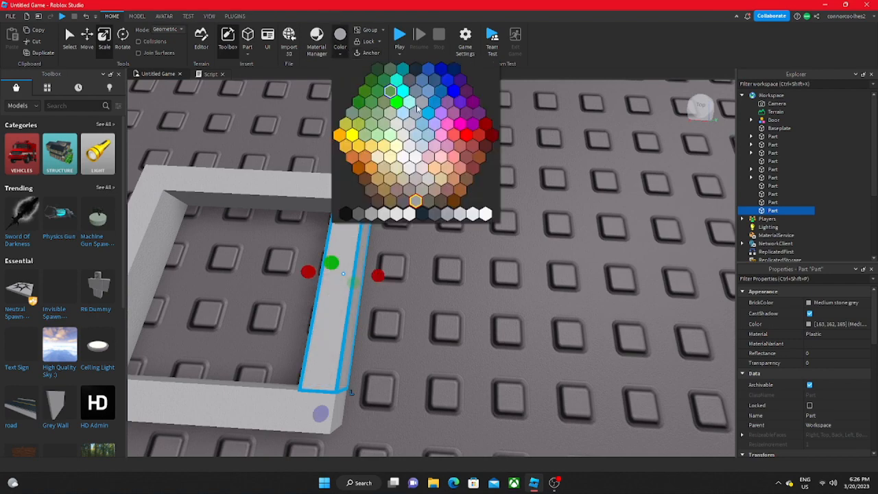
pyautogui.click(473, 145)
# Examine the corner where the crimson crossbar overlaps the grey side bar.
pyautogui.moveTo(350, 238); pyautogui.dragTo(344, 236, button='right')
pyautogui.scroll(5, 350, 239)
pyautogui.click(85, 44)
pyautogui.click(536, 161)
pyautogui.scroll(-4, 535, 161)
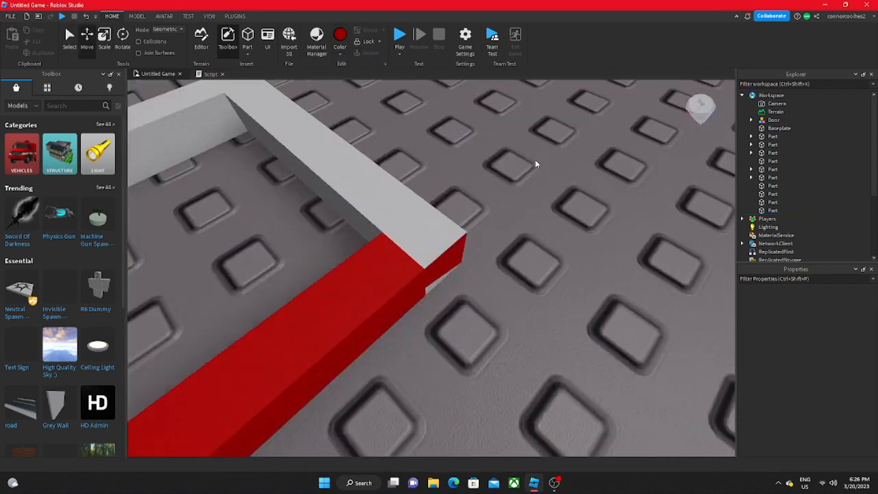
pyautogui.moveTo(535, 161); pyautogui.dragTo(536, 164, button='right')
pyautogui.click(357, 248)
pyautogui.click(357, 248)
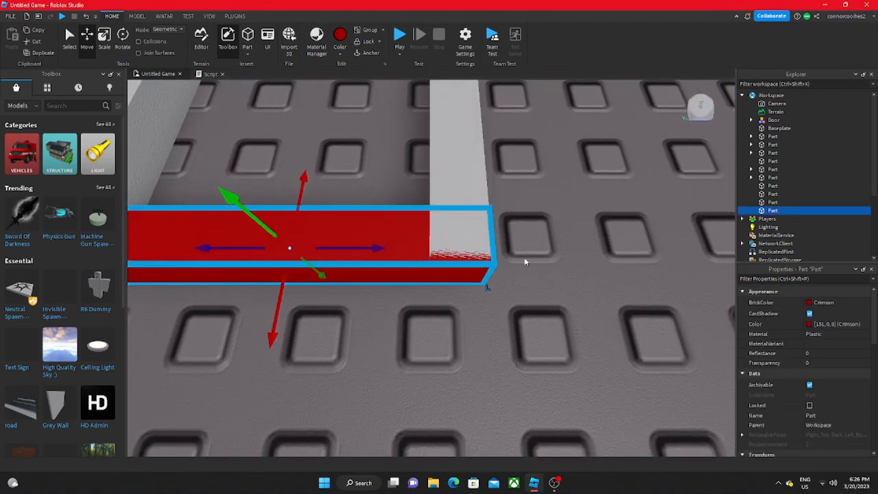
# Shorten the crimson crossbar so it fits exactly between the two side bars.
pyautogui.click(104, 38)
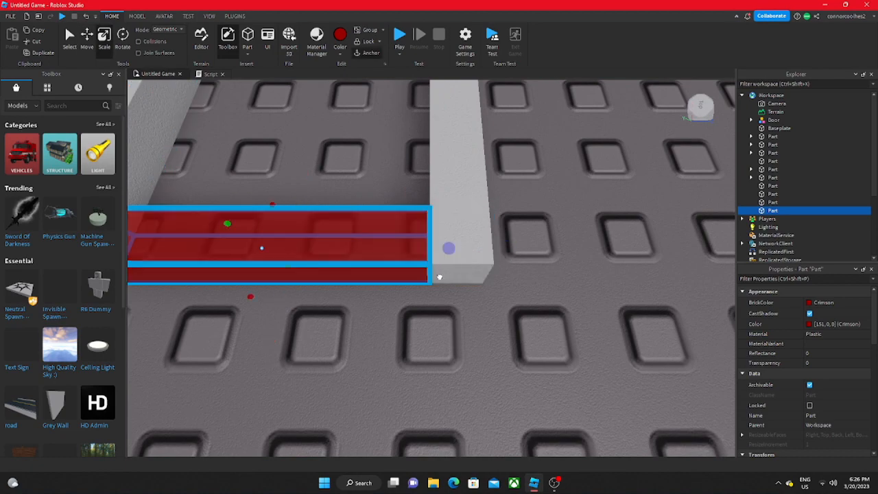
pyautogui.scroll(-10, 460, 287)
pyautogui.scroll(5, 459, 287)
pyautogui.click(453, 290)
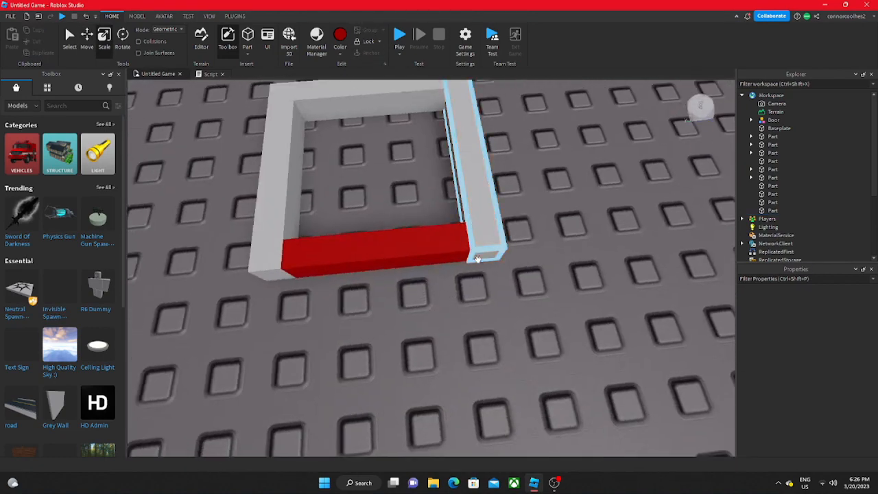
# Recolour the crimson crossbar Mid gray.
pyautogui.press('d')
pyautogui.press('s')
pyautogui.press('a')
pyautogui.press('w')
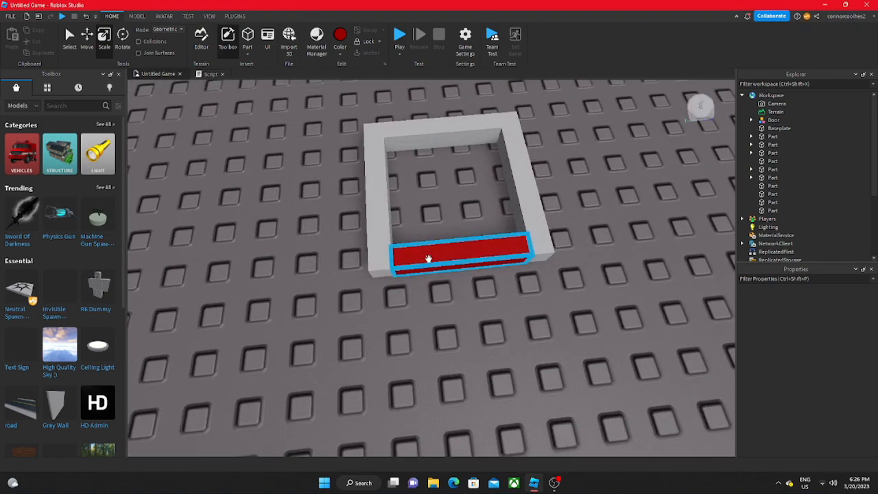
pyautogui.click(427, 258)
pyautogui.press('w')
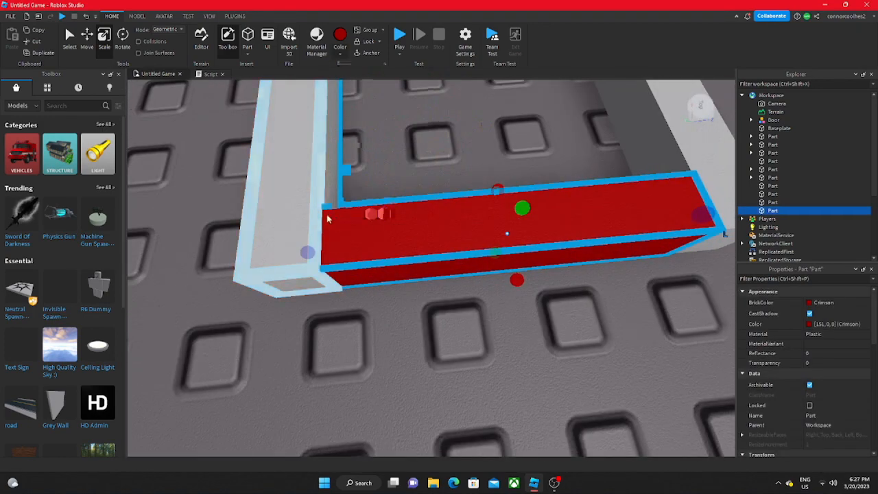
pyautogui.click(338, 54)
pyautogui.click(381, 213)
pyautogui.scroll(-5, 402, 245)
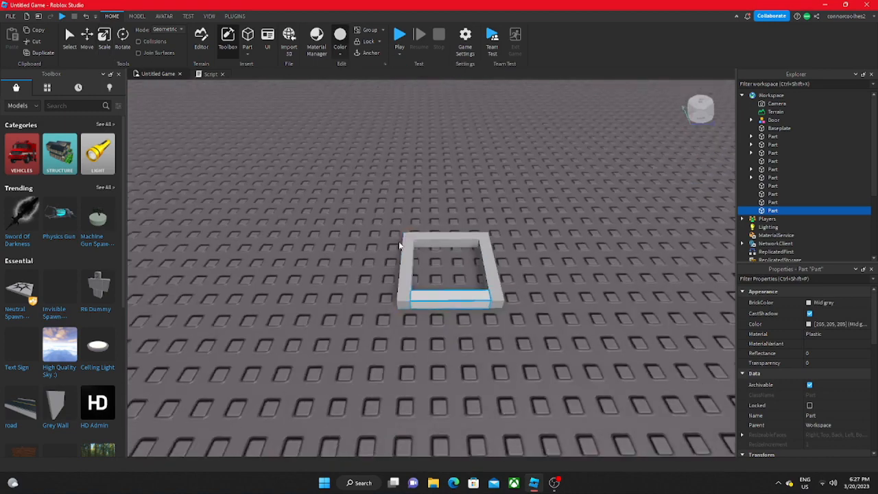
pyautogui.scroll(4, 380, 301)
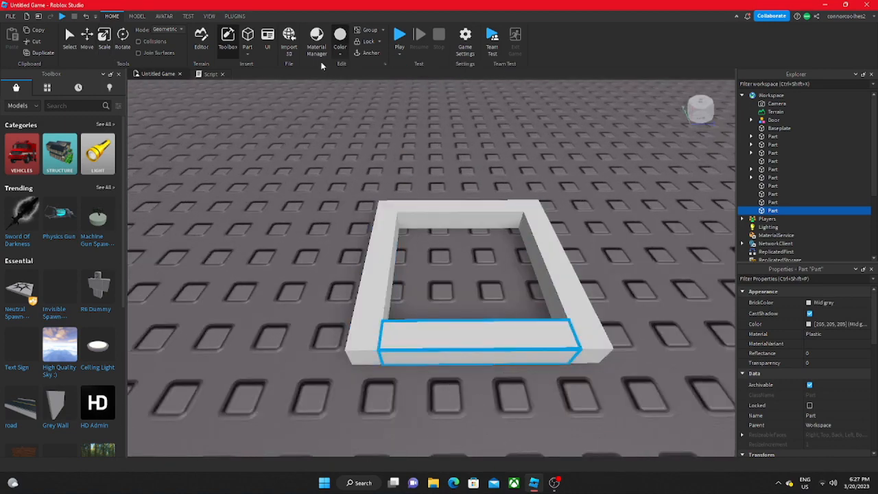
# Colour all four frame bars Pine Cone brown.
pyautogui.click(340, 55)
pyautogui.click(446, 171)
pyautogui.click(378, 275)
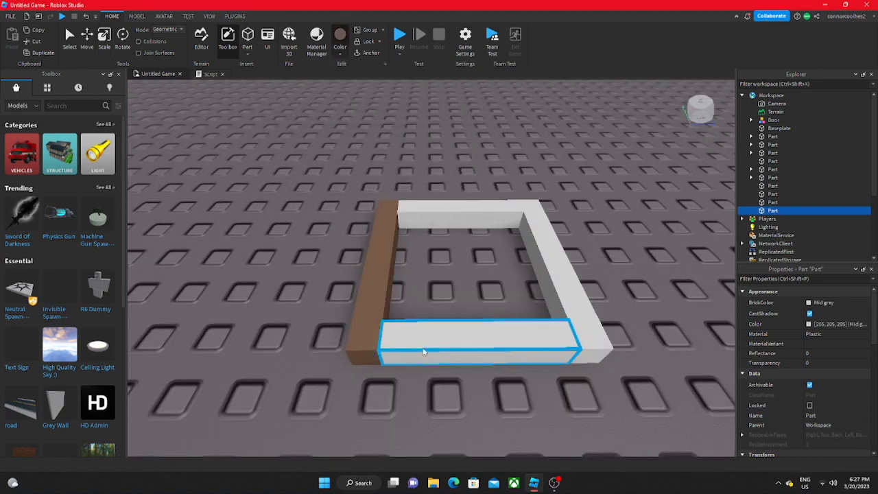
pyautogui.click(426, 351)
pyautogui.click(561, 317)
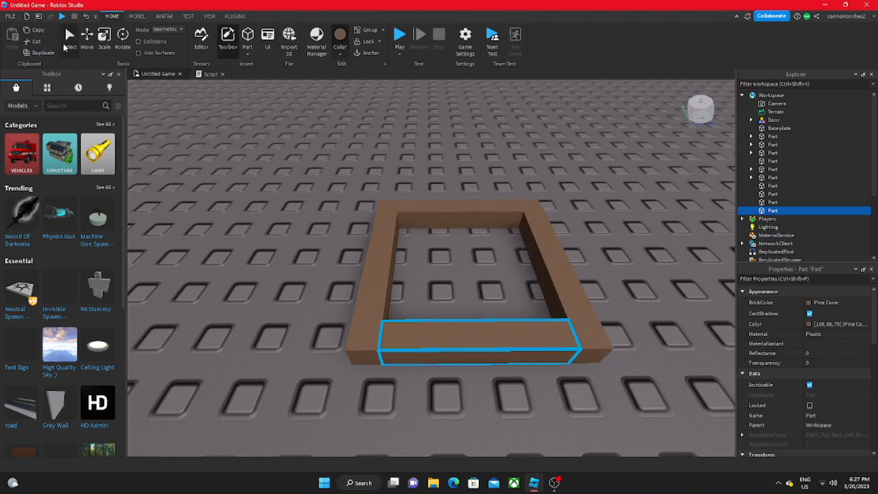
# Select all four frame bars together and set their material to Wood.
pyautogui.keyDown('ctrl'); pyautogui.click(563, 276); pyautogui.keyUp('ctrl')
pyautogui.keyDown('ctrl'); pyautogui.click(364, 276); pyautogui.keyUp('ctrl')
pyautogui.keyDown('ctrl'); pyautogui.click(506, 229); pyautogui.keyUp('ctrl')
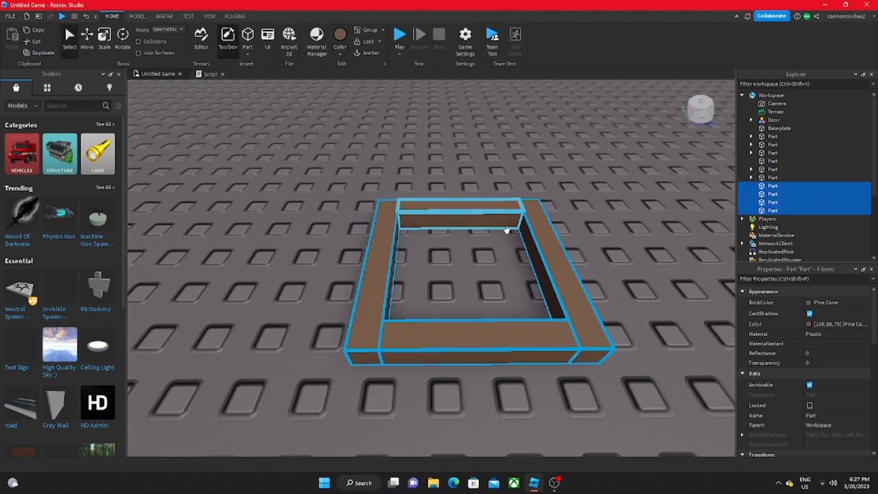
pyautogui.scroll(-3, 848, 371)
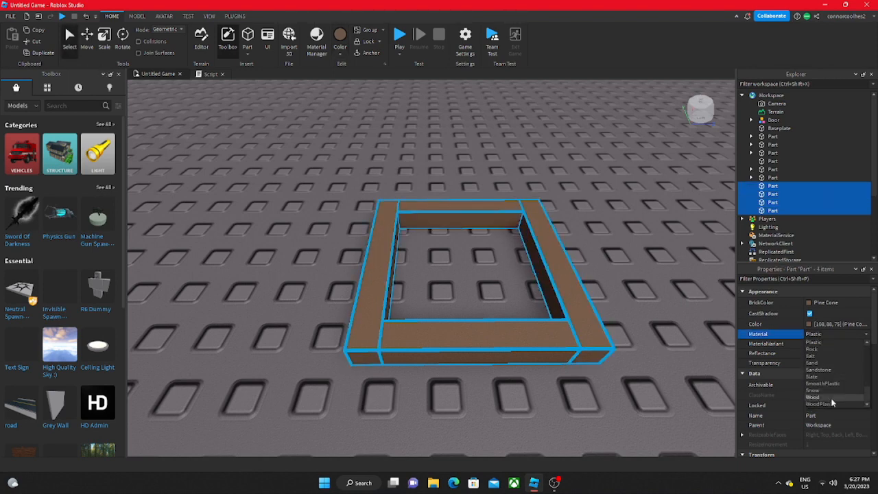
pyautogui.click(831, 398)
pyautogui.click(304, 205)
pyautogui.moveTo(304, 207); pyautogui.dragTo(303, 249, button='right')
pyautogui.scroll(3, 304, 249)
pyautogui.scroll(-5, 323, 264)
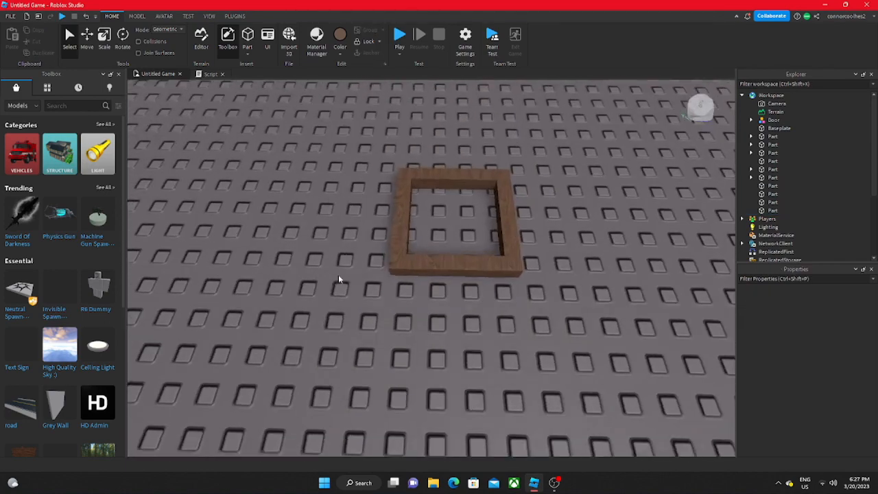
# Duplicate a wooden 4-stud side bar and place the copy directly on top of the original.
pyautogui.scroll(3, 346, 271)
pyautogui.click(369, 254)
pyautogui.moveTo(369, 253); pyautogui.dragTo(371, 257, button='right')
pyautogui.scroll(3, 370, 253)
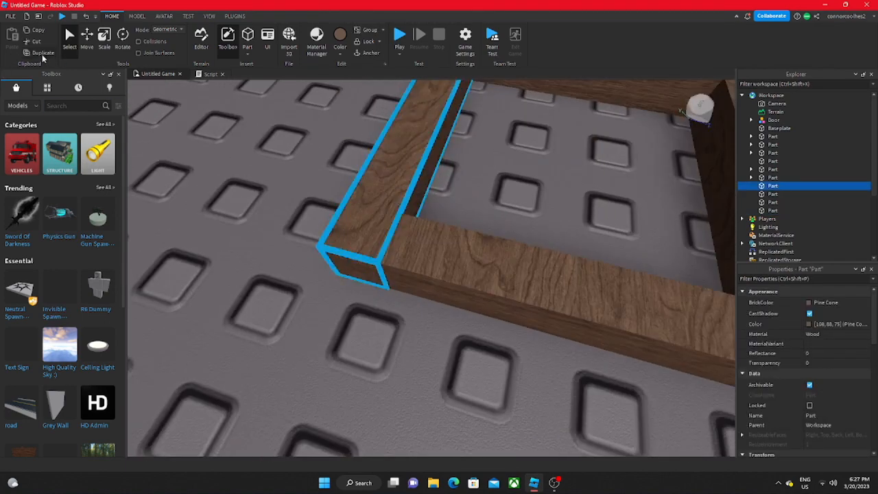
pyautogui.click(43, 54)
pyautogui.moveTo(373, 235); pyautogui.dragTo(377, 224)
pyautogui.scroll(-4, 377, 224)
# Scale the duplicated bar down to a corner block and stretch it upward into a post sized 0.5, 2, 0.5.
pyautogui.moveTo(377, 224); pyautogui.dragTo(275, 166, button='right')
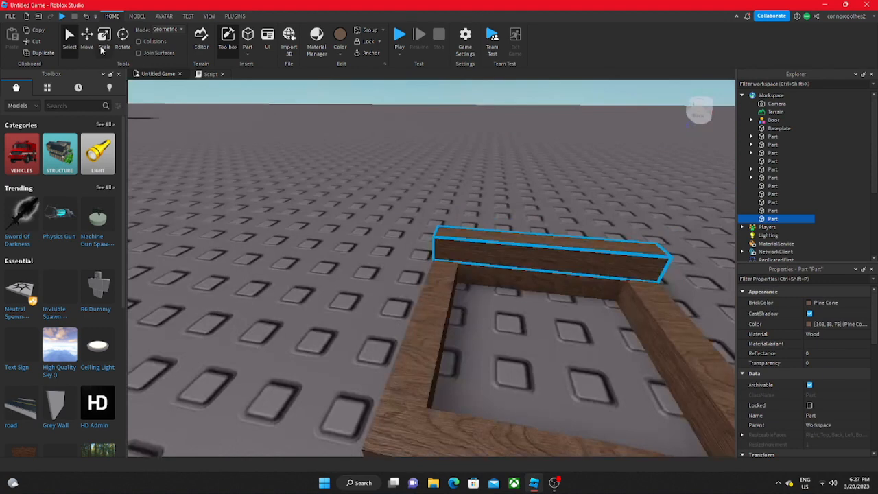
pyautogui.moveTo(686, 251); pyautogui.dragTo(486, 251)
pyautogui.moveTo(487, 251); pyautogui.dragTo(499, 206, button='right')
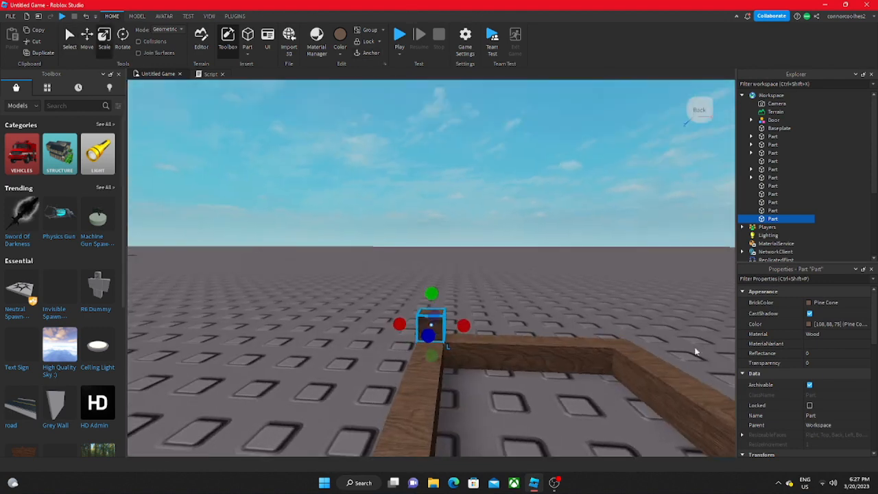
pyautogui.scroll(-3, 779, 391)
pyautogui.moveTo(464, 330); pyautogui.dragTo(465, 343, button='right')
pyautogui.moveTo(537, 370); pyautogui.dragTo(534, 264)
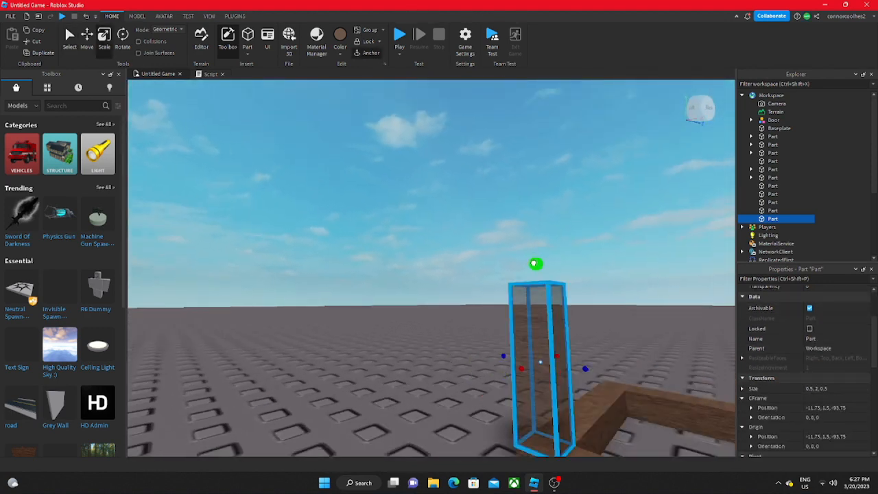
# Stretch the corner post upward to a size of 0.5, 3, 0.5.
pyautogui.moveTo(533, 203); pyautogui.dragTo(535, 201)
pyautogui.moveTo(535, 201); pyautogui.dragTo(567, 239, button='right')
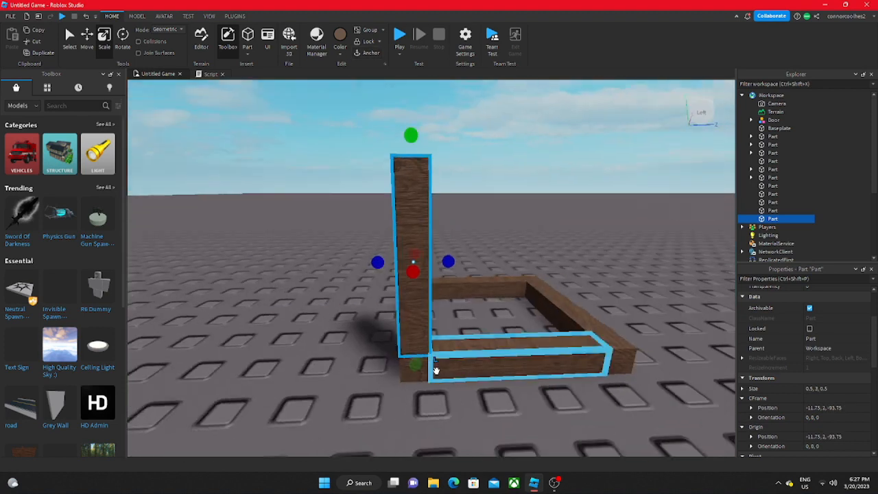
pyautogui.moveTo(415, 365); pyautogui.dragTo(405, 387)
pyautogui.moveTo(403, 392); pyautogui.dragTo(401, 395, button='right')
# Duplicate the 4-stud base bar beneath the post and raise the copy so it rests on top of the post.
pyautogui.click(419, 320)
pyautogui.scroll(4, 425, 302)
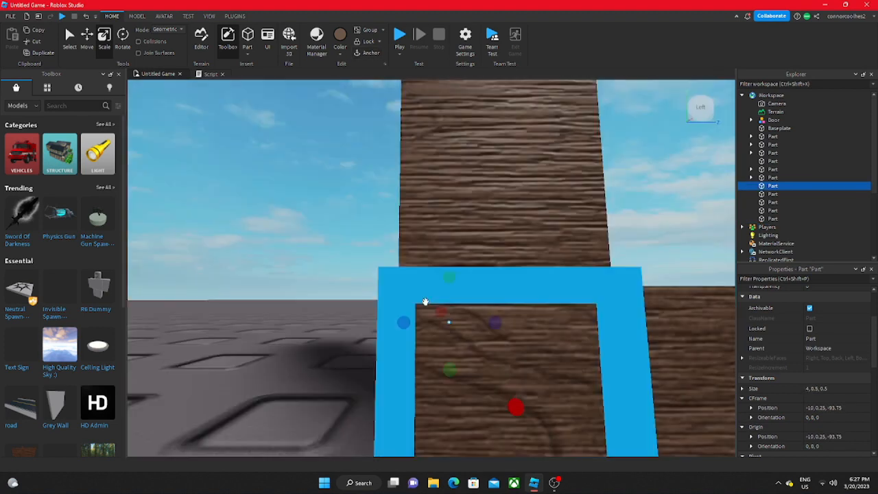
pyautogui.scroll(-3, 416, 297)
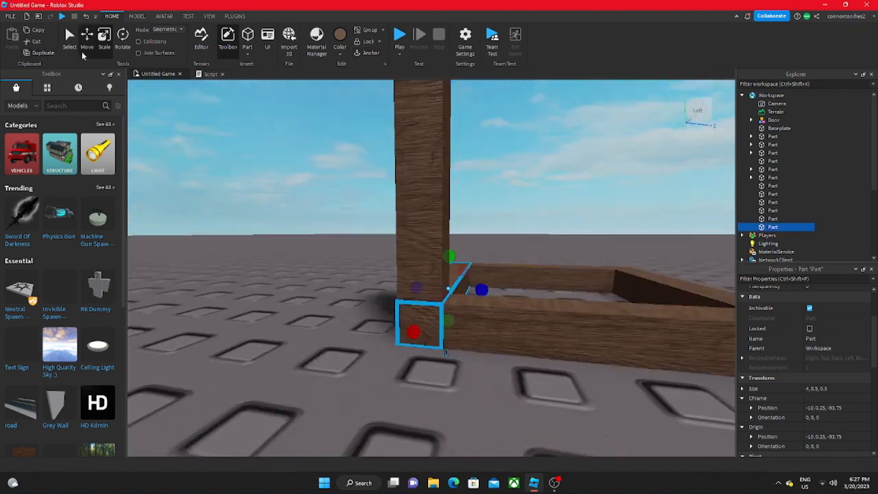
pyautogui.click(84, 49)
pyautogui.scroll(-3, 431, 243)
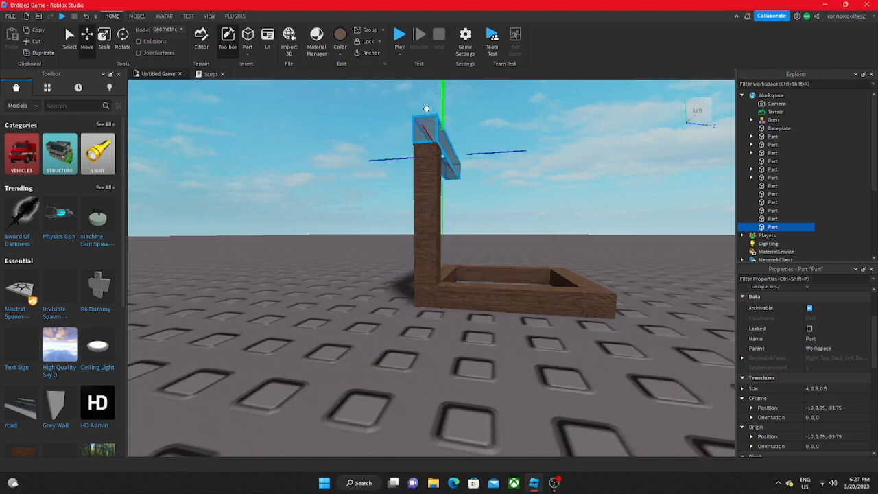
pyautogui.click(354, 198)
pyautogui.scroll(-3, 354, 200)
pyautogui.moveTo(354, 198); pyautogui.dragTo(356, 203, button='right')
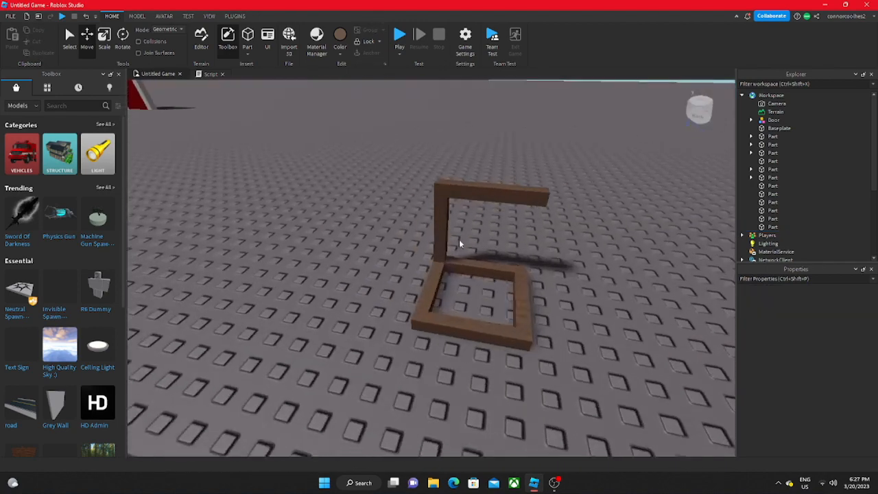
# Duplicate the corner post and move the copy under the free end of the top bar.
pyautogui.click(441, 238)
pyautogui.scroll(2, 441, 238)
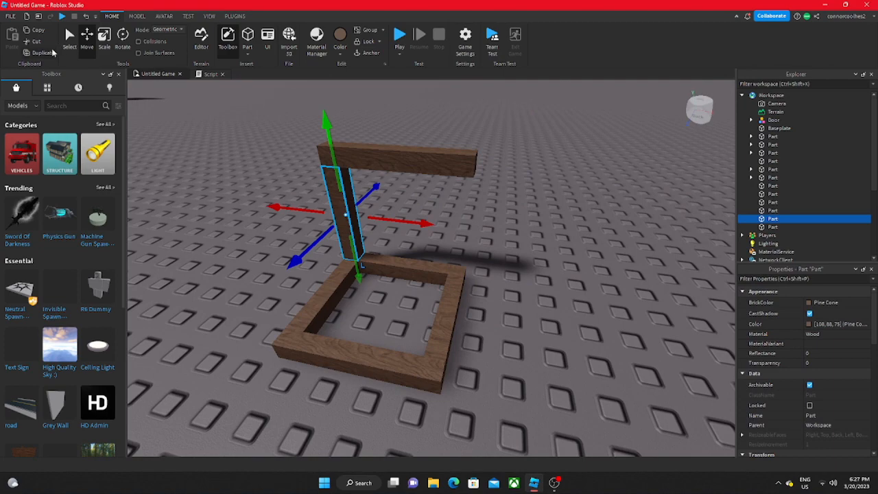
pyautogui.moveTo(403, 226); pyautogui.dragTo(514, 291)
pyautogui.click(514, 291)
pyautogui.moveTo(515, 290); pyautogui.dragTo(516, 290, button='right')
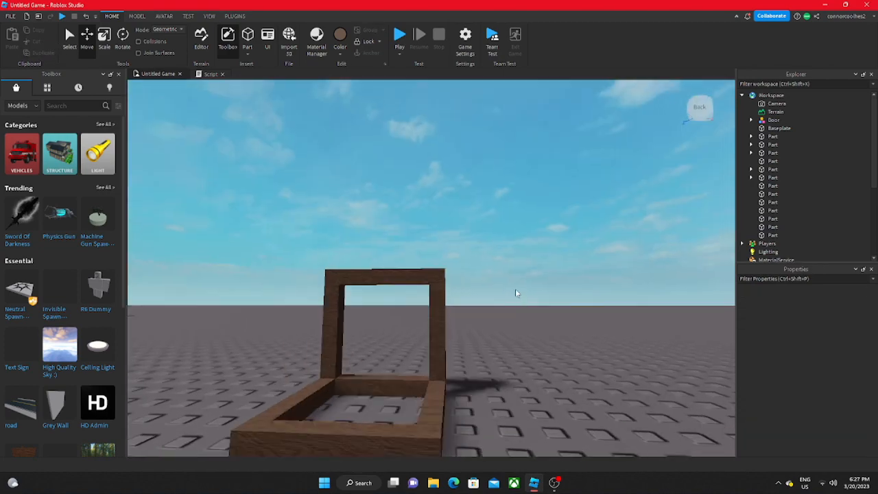
# Select both posts and the top bar together, duplicate them, and move the copies to the opposite side of the base frame.
pyautogui.scroll(-1, 516, 289)
pyautogui.moveTo(415, 314); pyautogui.dragTo(478, 327)
pyautogui.moveTo(260, 237); pyautogui.dragTo(259, 238, button='right')
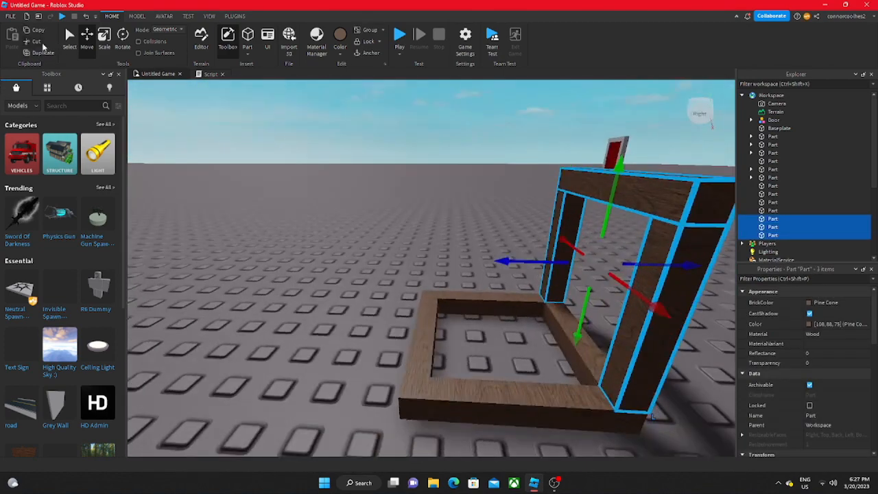
pyautogui.click(48, 55)
pyautogui.moveTo(510, 258); pyautogui.dragTo(336, 271)
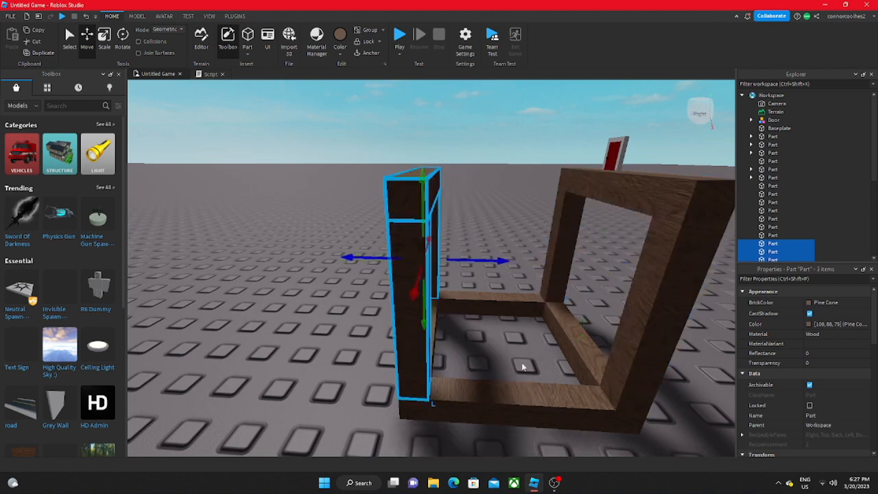
# Duplicate the two base side bars and raise the copies to close the top of the cube frame.
pyautogui.click(540, 397)
pyautogui.keyDown('ctrl'); pyautogui.click(498, 300); pyautogui.keyUp('ctrl')
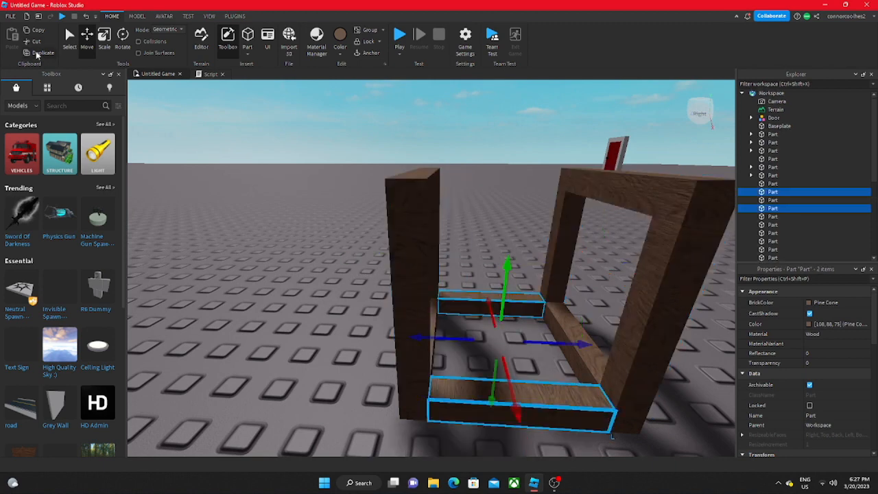
pyautogui.moveTo(507, 285); pyautogui.dragTo(538, 103)
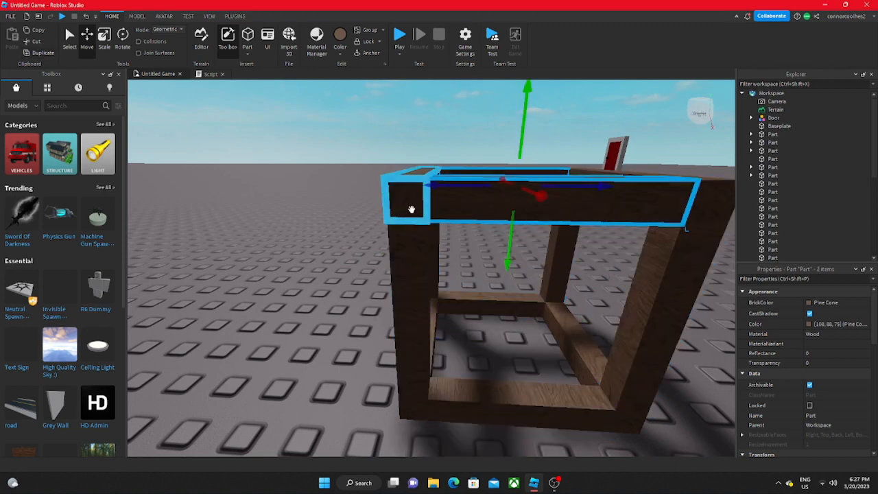
pyautogui.click(374, 233)
pyautogui.scroll(-5, 393, 251)
pyautogui.moveTo(392, 251); pyautogui.dragTo(394, 255, button='right')
pyautogui.scroll(-6, 393, 251)
pyautogui.scroll(8, 393, 251)
pyautogui.scroll(6, 394, 254)
pyautogui.scroll(-8, 394, 255)
pyautogui.scroll(6, 394, 254)
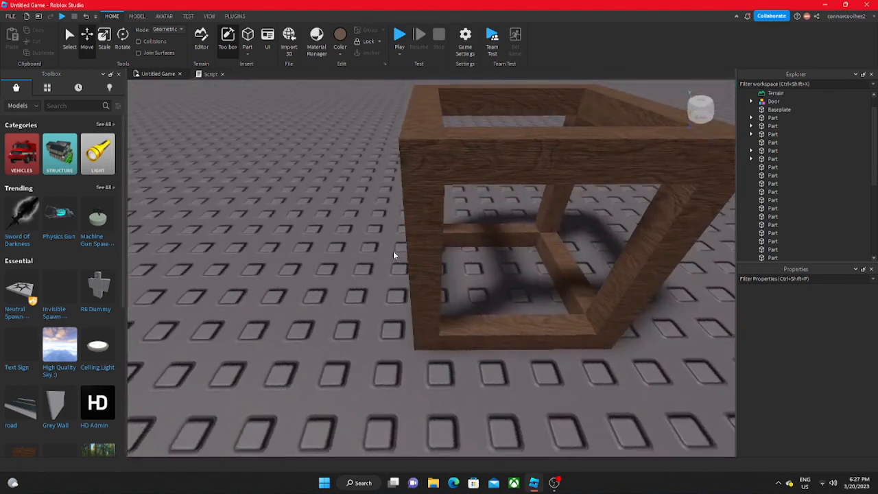
pyautogui.scroll(-5, 393, 254)
pyautogui.scroll(8, 394, 253)
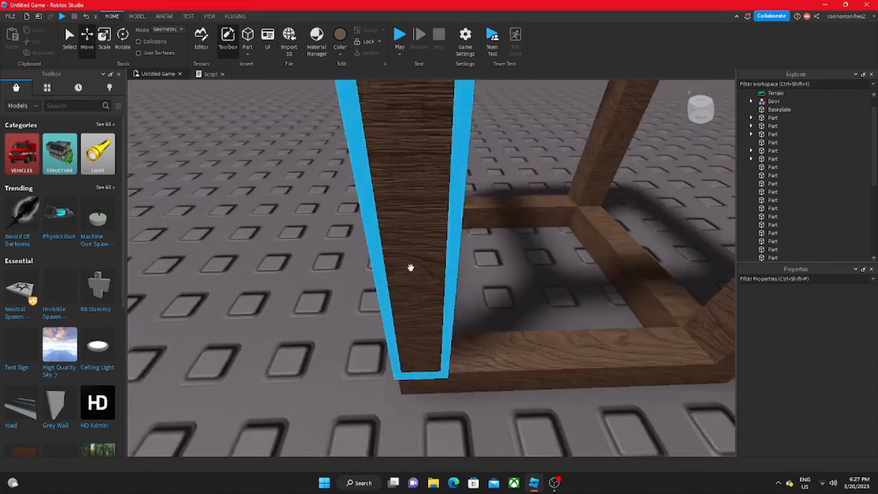
# Select a corner post for the inner panel and set the move snap increment to 0.1 studs.
pyautogui.click(411, 267)
pyautogui.moveTo(257, 264); pyautogui.dragTo(257, 263, button='right')
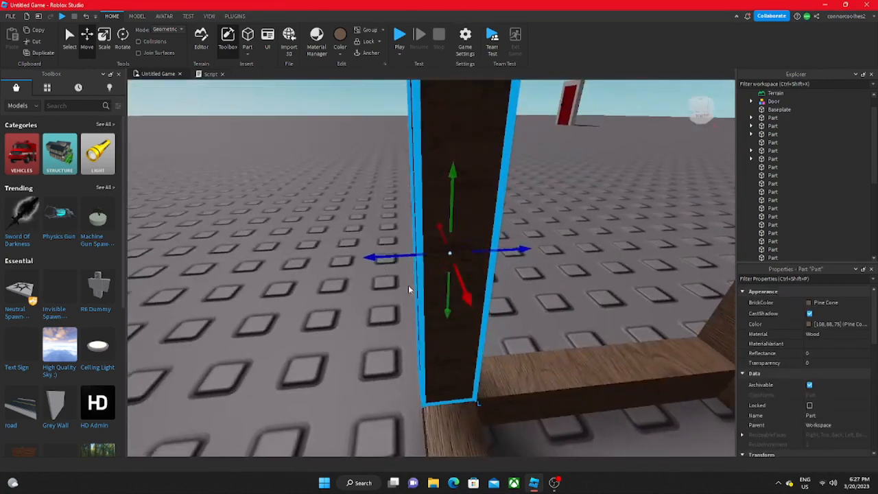
pyautogui.moveTo(420, 264); pyautogui.dragTo(442, 269)
pyautogui.moveTo(442, 268); pyautogui.dragTo(443, 268, button='right')
pyautogui.click(137, 15)
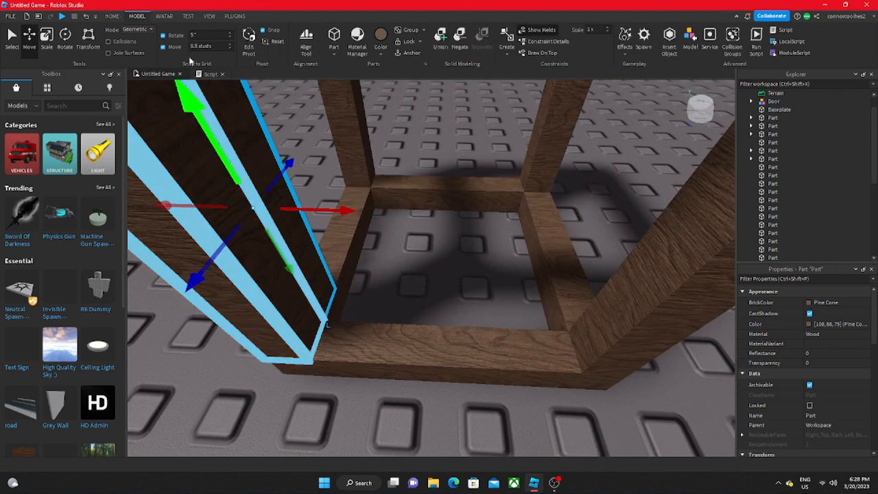
pyautogui.click(221, 46)
pyautogui.press('BackSpace')
pyautogui.write('1')
pyautogui.press('Return')
# Shift the duplicated corner post slightly inward along both horizontal axes so it sits inset from the frame corner.
pyautogui.moveTo(324, 323); pyautogui.dragTo(324, 323, button='right')
pyautogui.moveTo(307, 138); pyautogui.dragTo(287, 172)
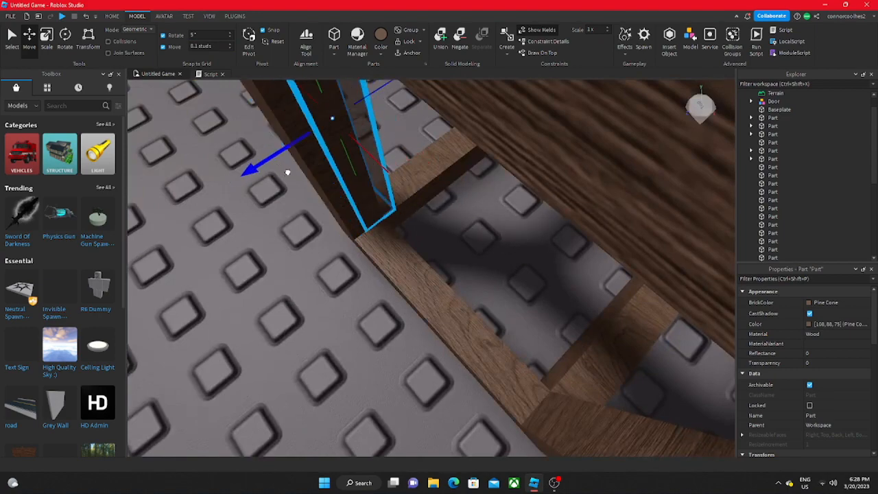
pyautogui.moveTo(295, 173); pyautogui.dragTo(296, 173, button='right')
pyautogui.moveTo(421, 204); pyautogui.dragTo(399, 210)
pyautogui.moveTo(399, 210); pyautogui.dragTo(399, 209, button='right')
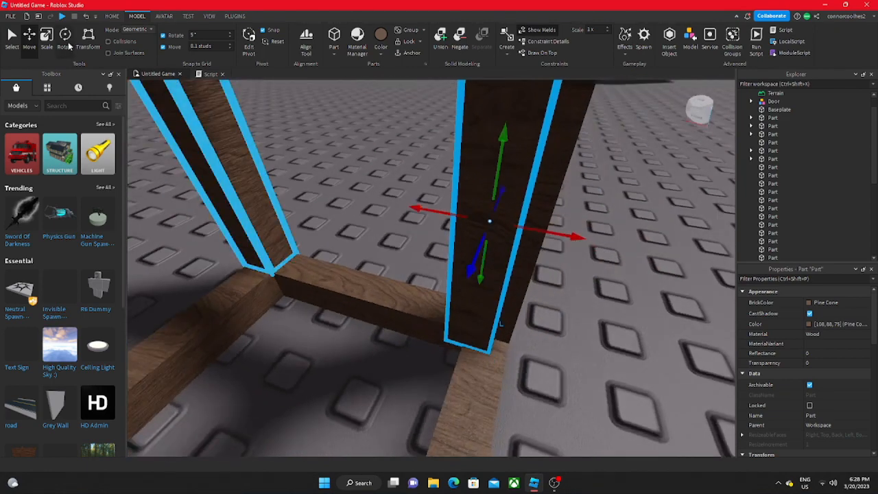
# Scale the inset post lengthwise along one side of the frame to form a recessed panel between the corner posts.
pyautogui.click(50, 41)
pyautogui.moveTo(429, 320); pyautogui.dragTo(429, 320, button='right')
pyautogui.press('d')
pyautogui.moveTo(404, 235); pyautogui.dragTo(357, 310)
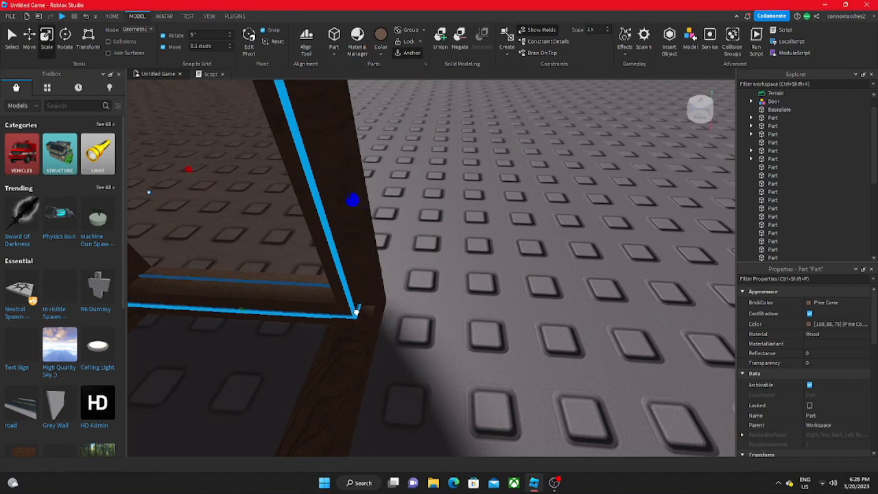
pyautogui.moveTo(356, 313); pyautogui.dragTo(356, 314, button='right')
pyautogui.press('a')
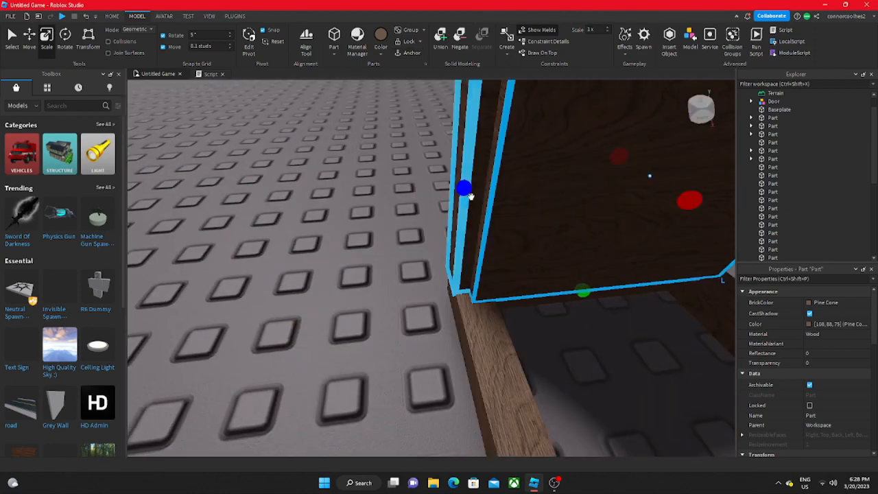
pyautogui.moveTo(470, 195)
pyautogui.mouseDown()
pyautogui.moveTo(459, 195)
pyautogui.moveTo(470, 197)
pyautogui.mouseUp()
pyautogui.moveTo(469, 200); pyautogui.dragTo(467, 208, button='right')
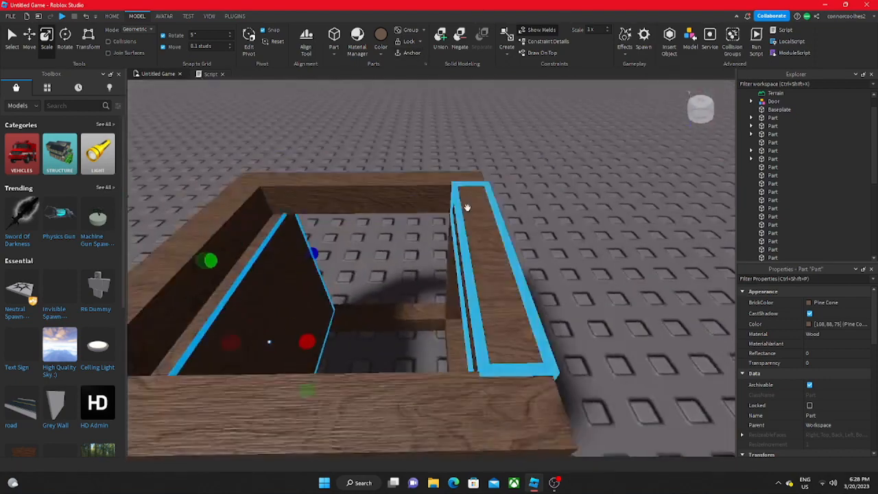
# Thicken the recessed panel across the frame into an inner block that fills the crate on all sides.
pyautogui.moveTo(308, 342); pyautogui.dragTo(336, 368)
pyautogui.moveTo(336, 368); pyautogui.dragTo(335, 368, button='right')
pyautogui.moveTo(335, 368); pyautogui.dragTo(294, 366)
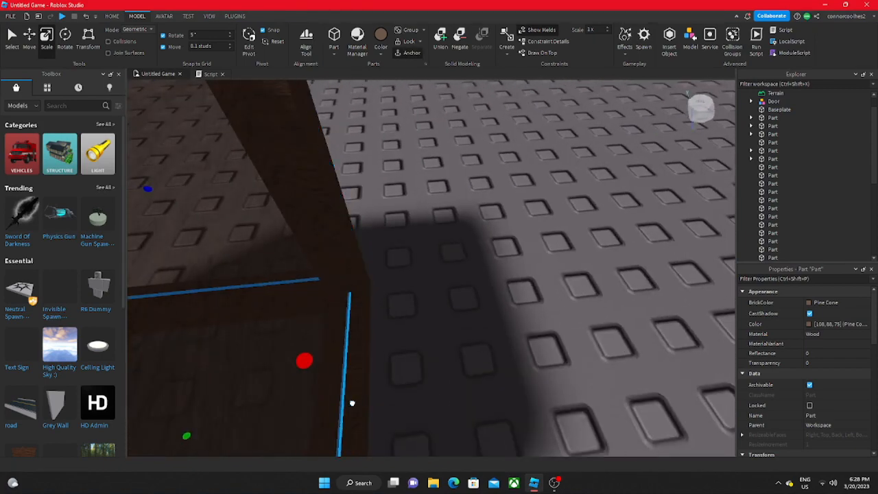
pyautogui.scroll(-5, 460, 393)
pyautogui.click(519, 324)
pyautogui.scroll(-3, 480, 275)
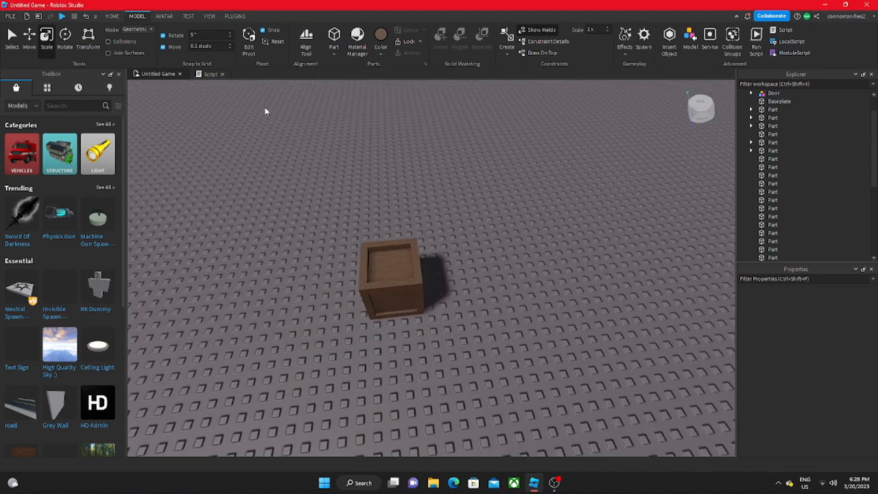
# Switch the Camera Light plugin on to view the crate and switch it back off.
pyautogui.scroll(2, 264, 106)
pyautogui.click(234, 15)
pyautogui.click(444, 57)
pyautogui.moveTo(437, 148); pyautogui.dragTo(437, 147, button='right')
pyautogui.press('s')
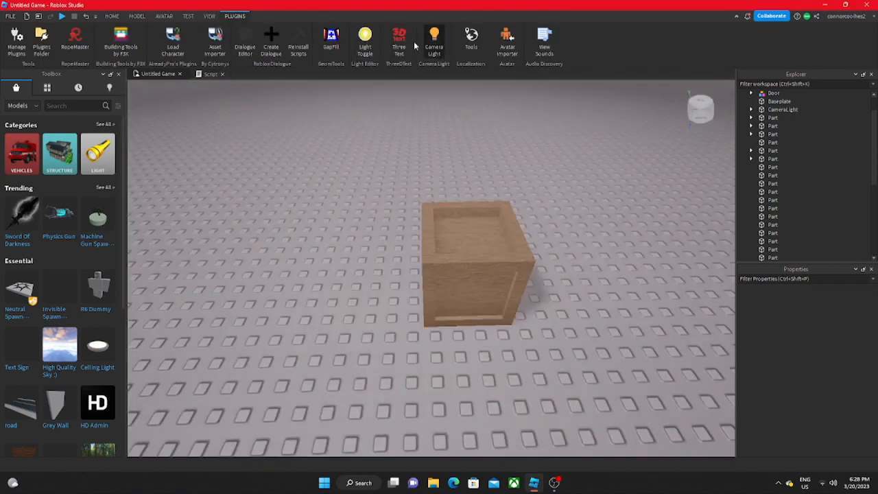
pyautogui.click(441, 49)
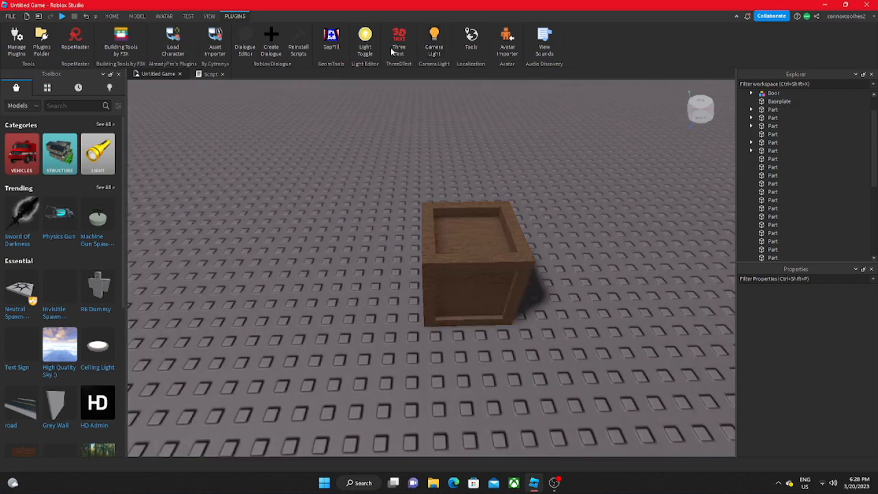
# Try colouring the crate's inner block Fawn brown and undo the colour change.
pyautogui.click(112, 16)
pyautogui.scroll(3, 426, 252)
pyautogui.click(428, 250)
pyautogui.scroll(5, 433, 249)
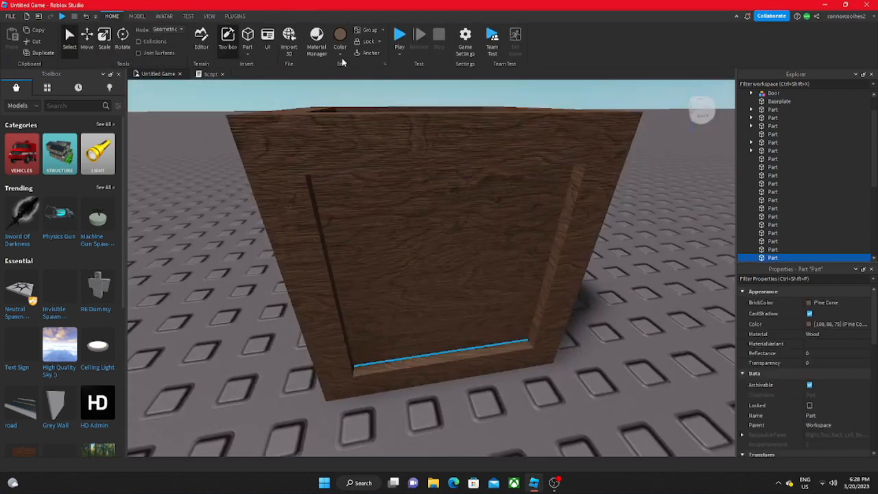
pyautogui.click(340, 55)
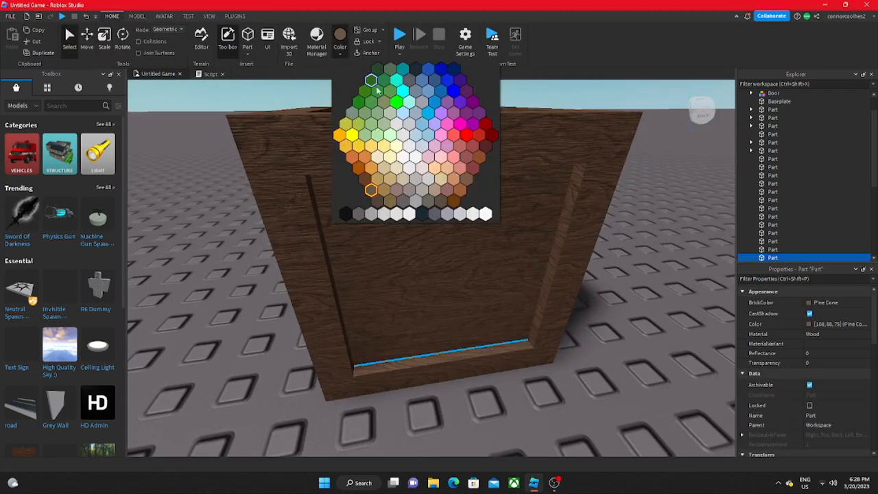
pyautogui.click(382, 192)
pyautogui.scroll(-5, 446, 294)
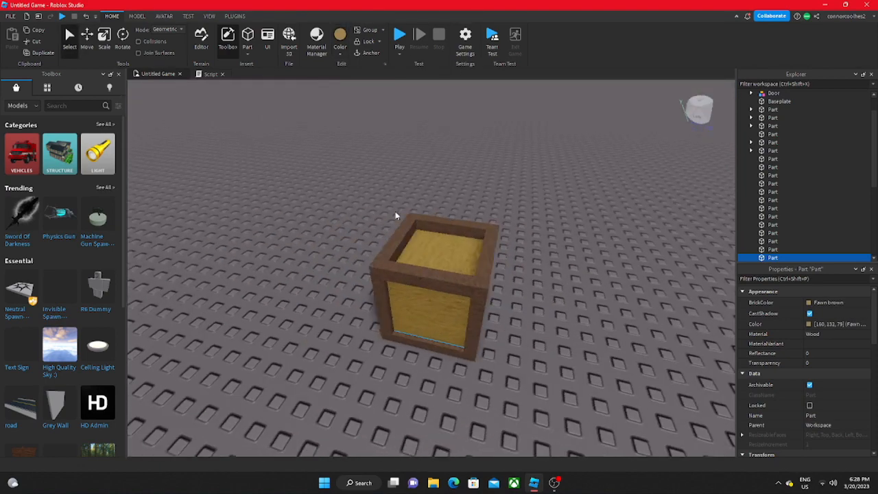
pyautogui.scroll(4, 405, 214)
pyautogui.hotkey('ctrl', 'z')
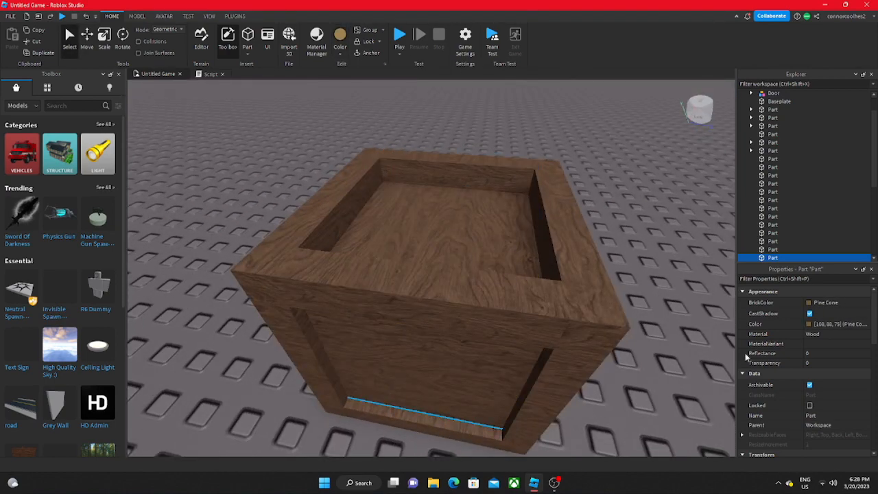
# Lighten the inner block's colour to RGB 185, 150, 128 by raising the brightness of its current brown.
pyautogui.click(812, 324)
pyautogui.moveTo(478, 150); pyautogui.dragTo(286, 150)
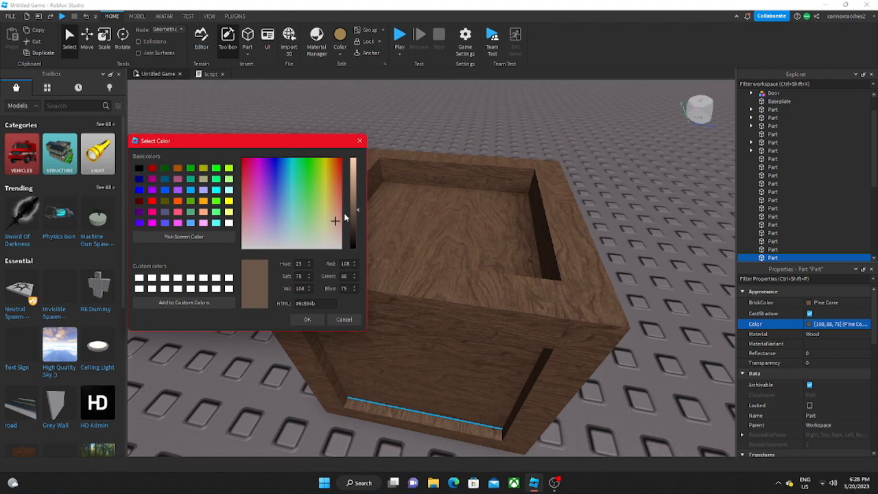
pyautogui.moveTo(353, 213); pyautogui.dragTo(354, 189)
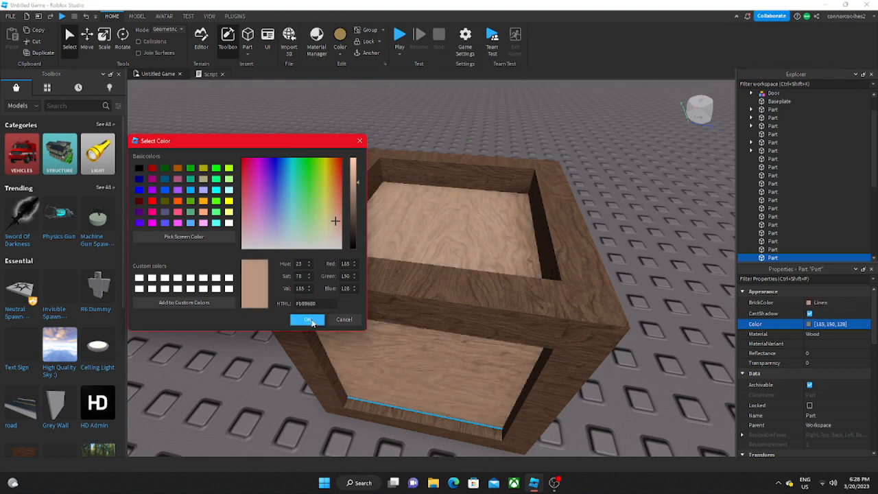
pyautogui.click(311, 319)
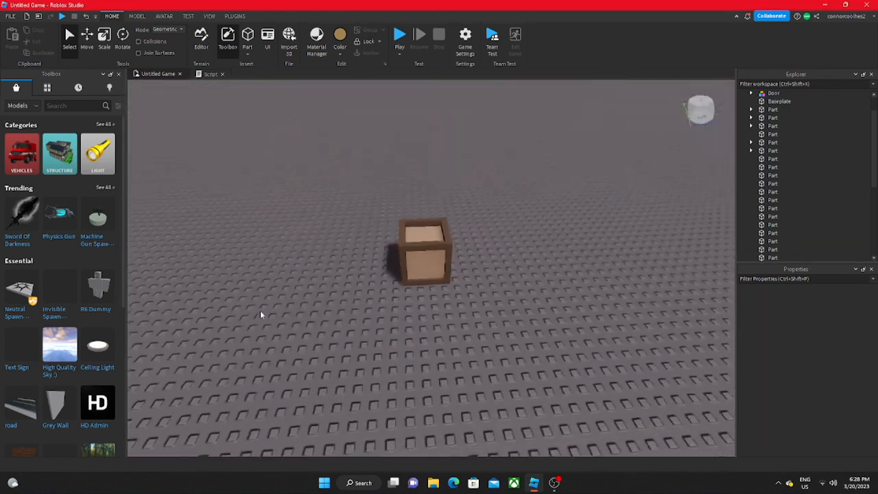
# Duplicate a corner post and move the copy to the middle of one side panel as a vertical slat.
pyautogui.scroll(5, 260, 312)
pyautogui.click(343, 276)
pyautogui.scroll(2, 342, 275)
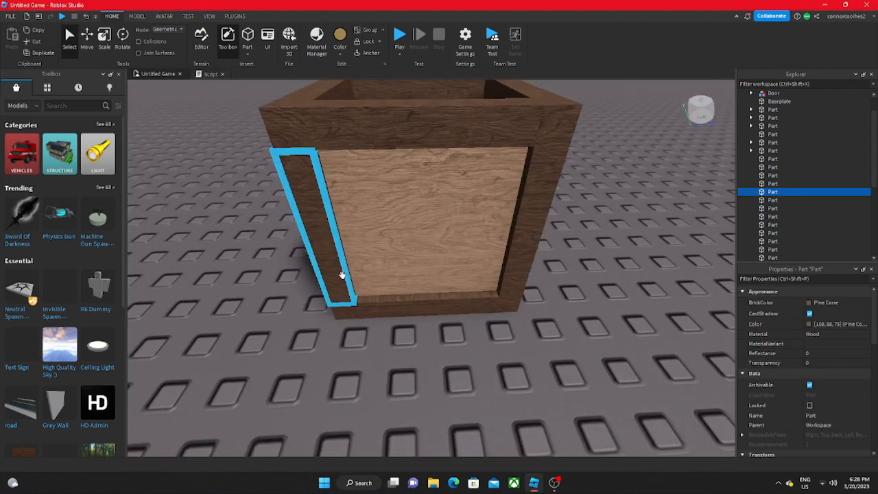
pyautogui.scroll(-3, 441, 286)
pyautogui.moveTo(330, 225); pyautogui.dragTo(496, 314)
pyautogui.scroll(2, 441, 286)
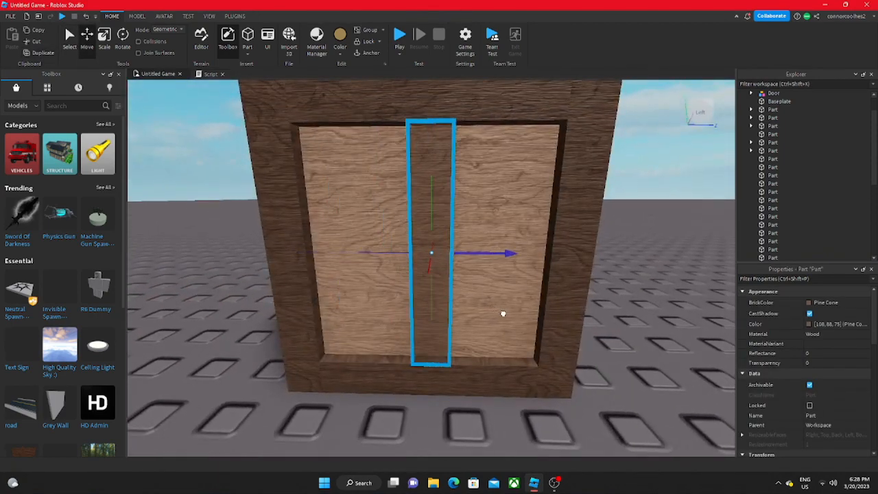
pyautogui.scroll(-5, 498, 316)
pyautogui.click(410, 397)
# Scale the middle slat through the crate so it also shows on the opposite side panel.
pyautogui.moveTo(409, 396); pyautogui.dragTo(478, 275, button='right')
pyautogui.scroll(4, 478, 274)
pyautogui.click(478, 274)
pyautogui.scroll(-3, 478, 275)
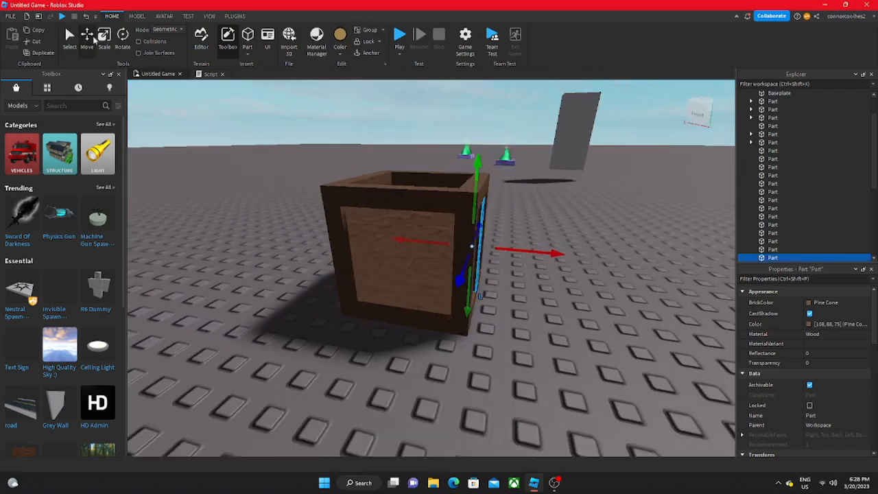
pyautogui.click(103, 39)
pyautogui.moveTo(300, 277); pyautogui.dragTo(297, 277, button='right')
pyautogui.scroll(3, 298, 278)
pyautogui.moveTo(424, 284); pyautogui.dragTo(425, 282, button='right')
pyautogui.moveTo(424, 282); pyautogui.dragTo(481, 350)
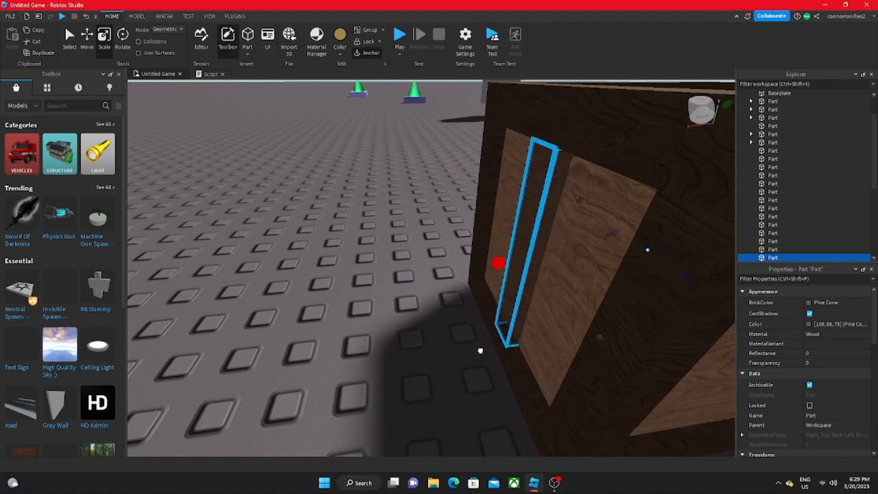
# Select the crate's light inner block and set its size to 3.7, 3.7, 3.7.
pyautogui.click(416, 374)
pyautogui.moveTo(416, 374); pyautogui.dragTo(416, 376, button='right')
pyautogui.scroll(-5, 416, 376)
pyautogui.scroll(5, 410, 336)
pyautogui.moveTo(409, 337); pyautogui.dragTo(408, 332, button='right')
pyautogui.scroll(-3, 408, 332)
pyautogui.click(449, 266)
pyautogui.scroll(3, 450, 265)
pyautogui.moveTo(450, 265); pyautogui.dragTo(450, 264, button='right')
pyautogui.click(446, 239)
pyautogui.scroll(-4, 364, 330)
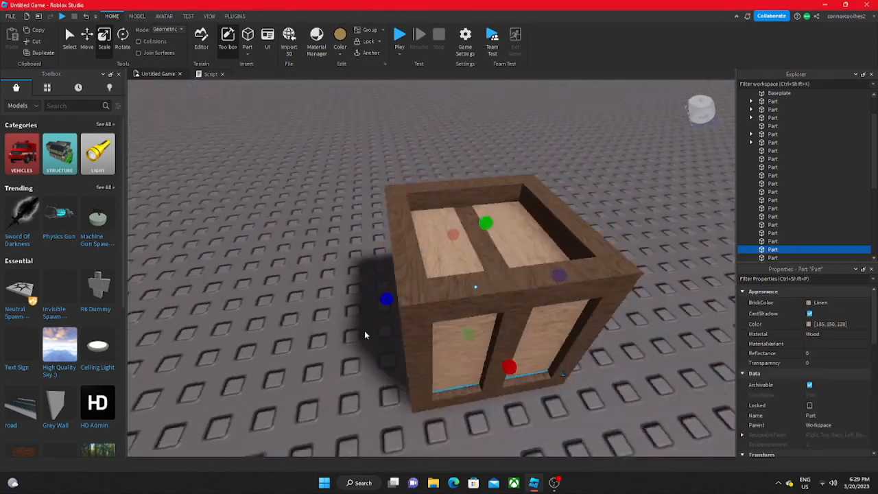
pyautogui.moveTo(364, 331); pyautogui.dragTo(364, 330, button='right')
pyautogui.scroll(1, 372, 339)
pyautogui.scroll(-3, 810, 362)
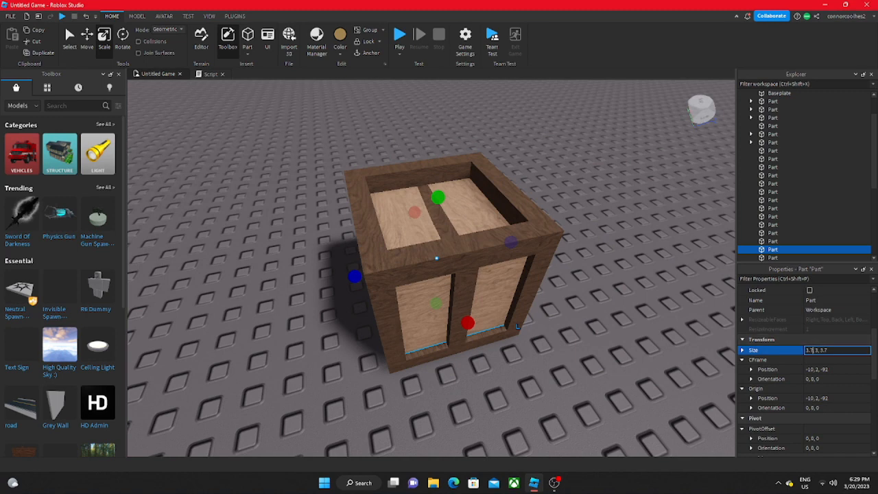
# Check the middle slat against the inner block and reapply the block's height of 3.7.
pyautogui.click(483, 242)
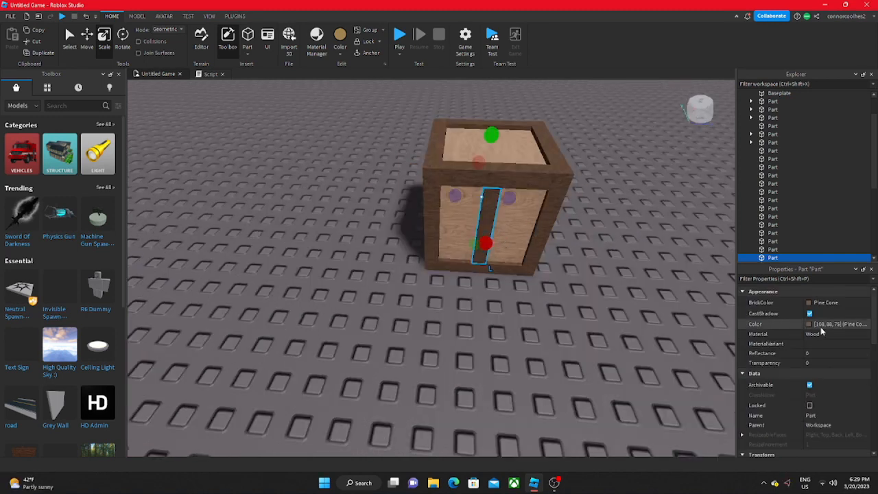
pyautogui.scroll(-4, 822, 332)
pyautogui.press('w')
pyautogui.moveTo(557, 296); pyautogui.dragTo(536, 256, button='right')
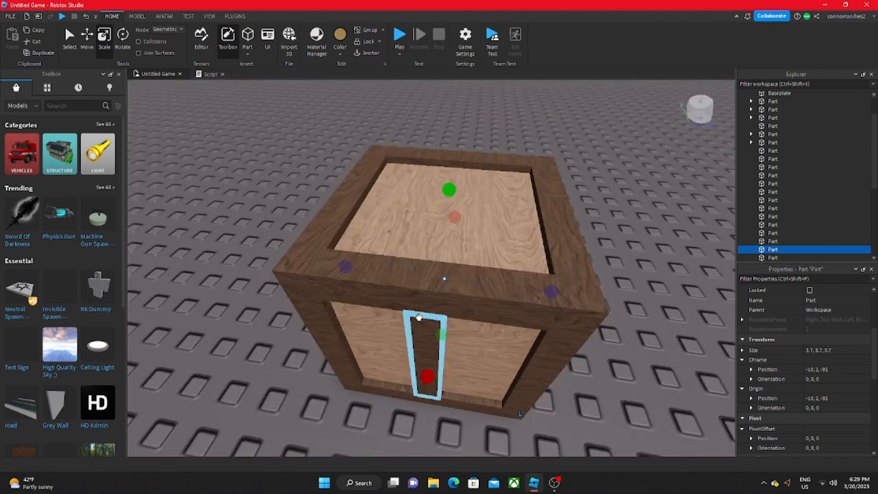
pyautogui.click(418, 318)
pyautogui.scroll(-1, 412, 313)
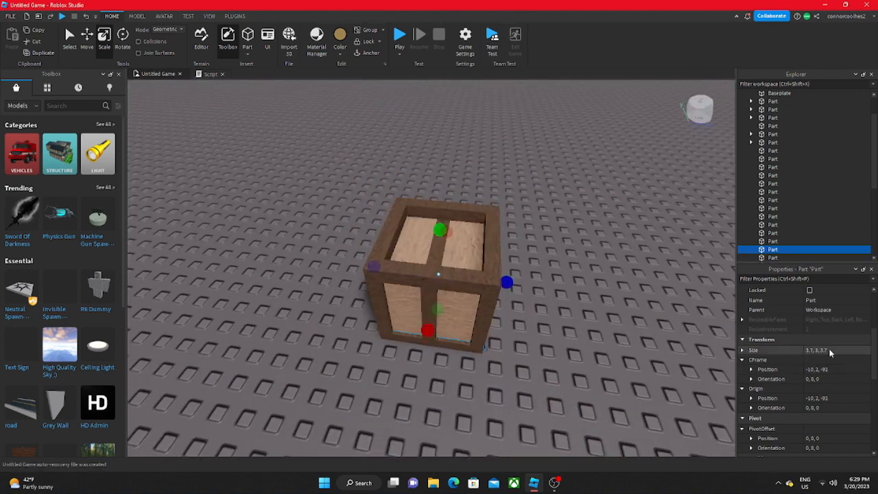
pyautogui.moveTo(352, 355); pyautogui.dragTo(325, 364, button='right')
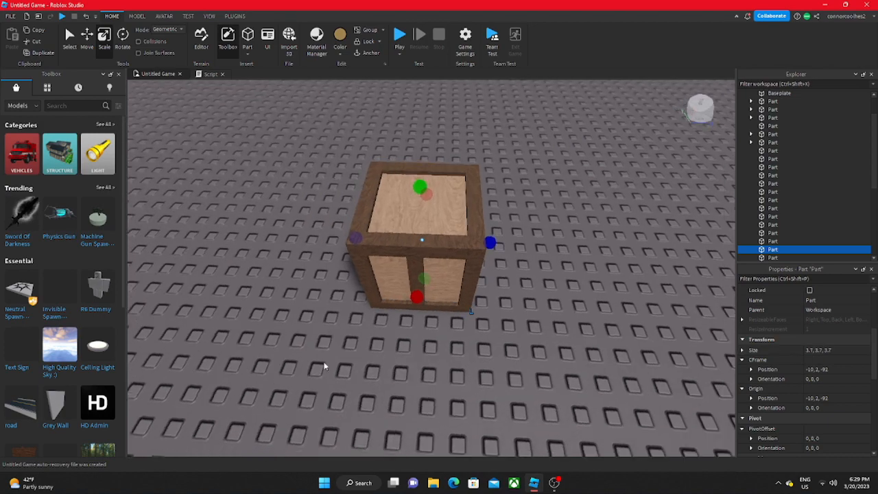
# Duplicate the vertical middle slat and rotate the copy a quarter turn so it spans the other two side panels.
pyautogui.press('w')
pyautogui.click(364, 264)
pyautogui.click(122, 40)
pyautogui.hotkey('ctrl', 'd')
pyautogui.moveTo(348, 257); pyautogui.dragTo(456, 229)
pyautogui.moveTo(457, 229); pyautogui.dragTo(423, 233, button='right')
pyautogui.press('s')
pyautogui.click(328, 298)
# Examine up close where the new vertical slat meets the crate's lower frame rail, selecting the slat.
pyautogui.press('w')
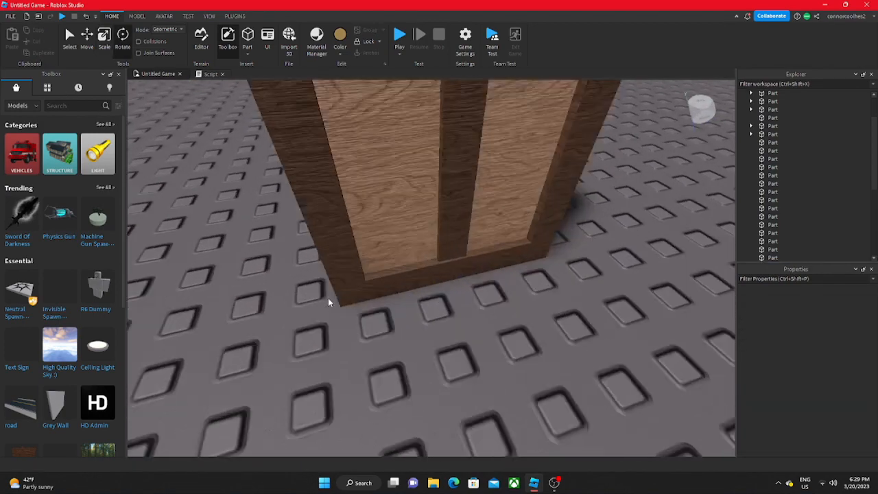
pyautogui.moveTo(328, 298); pyautogui.dragTo(577, 361, button='right')
pyautogui.press('s')
pyautogui.press('w')
pyautogui.press('w')
pyautogui.press('s')
pyautogui.press('w')
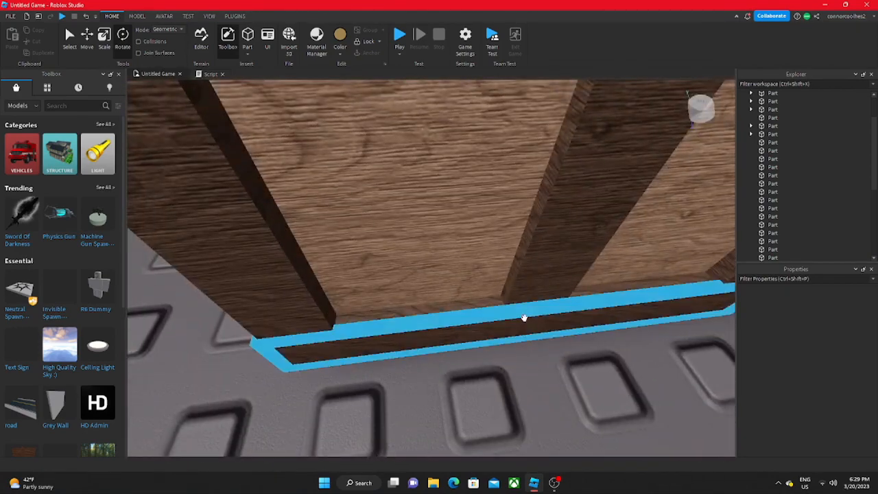
pyautogui.press('s')
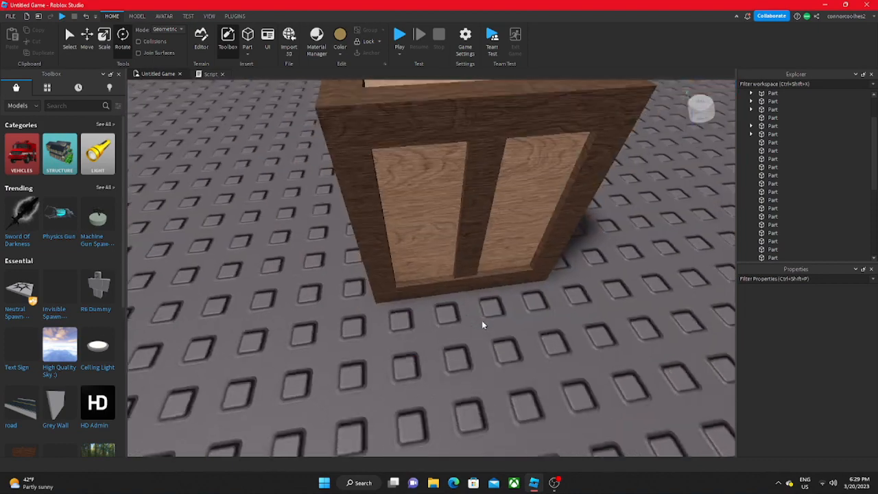
pyautogui.press('a')
pyautogui.moveTo(482, 320); pyautogui.dragTo(482, 321, button='right')
pyautogui.press('w')
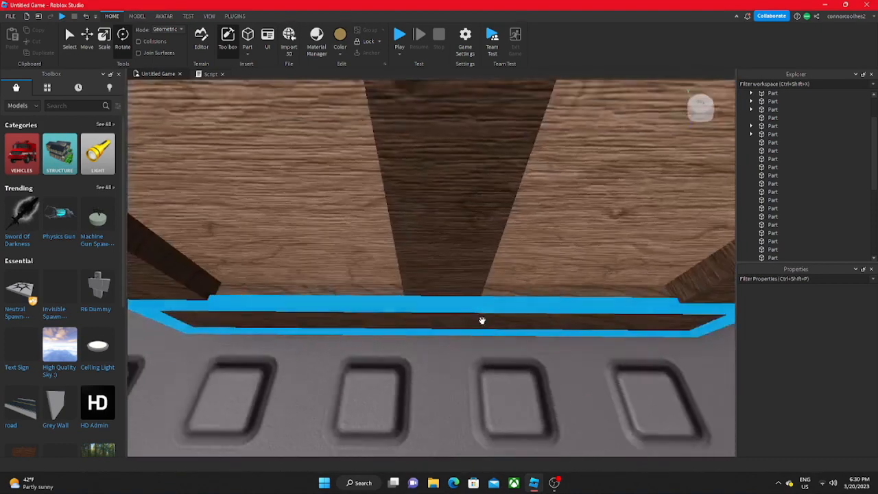
pyautogui.click(446, 296)
pyautogui.moveTo(446, 296); pyautogui.dragTo(442, 300)
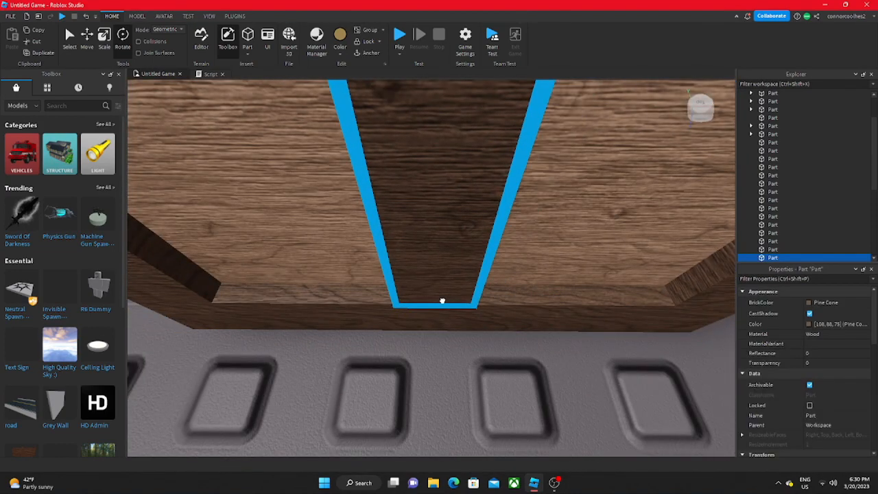
# Inspect the slatted side panel from close up and from farther away.
pyautogui.click(445, 360)
pyautogui.press('s')
pyautogui.press('w')
pyautogui.press('s')
pyautogui.moveTo(445, 359); pyautogui.dragTo(445, 359, button='right')
pyautogui.press('w')
pyautogui.click(433, 330)
pyautogui.press('s')
pyautogui.click(375, 349)
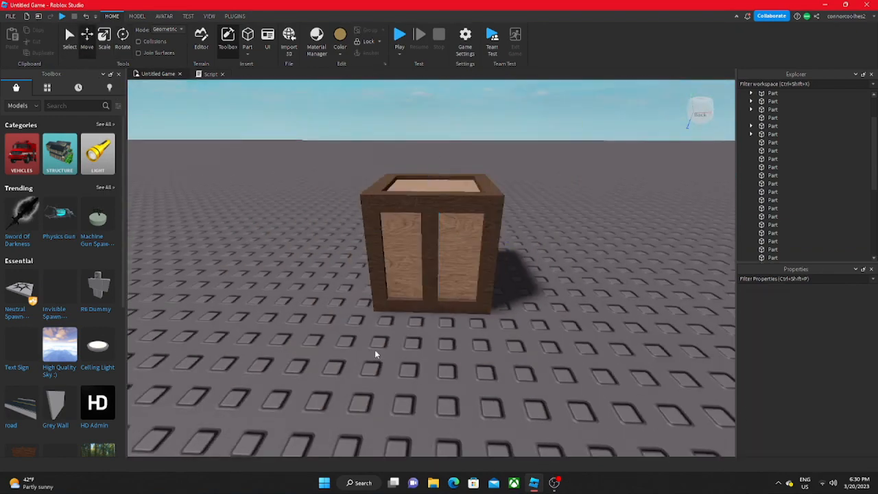
# Set the move snap increment to 0.05 studs and select the side panel's middle slat.
pyautogui.press('w')
pyautogui.moveTo(374, 350); pyautogui.dragTo(374, 349, button='right')
pyautogui.click(137, 17)
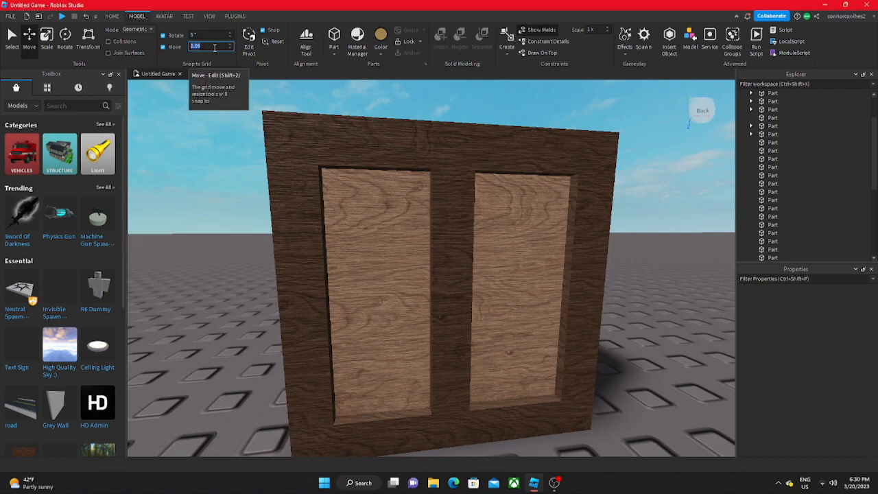
pyautogui.click(454, 258)
pyautogui.press('w')
pyautogui.moveTo(454, 258); pyautogui.dragTo(461, 258, button='right')
pyautogui.press('s')
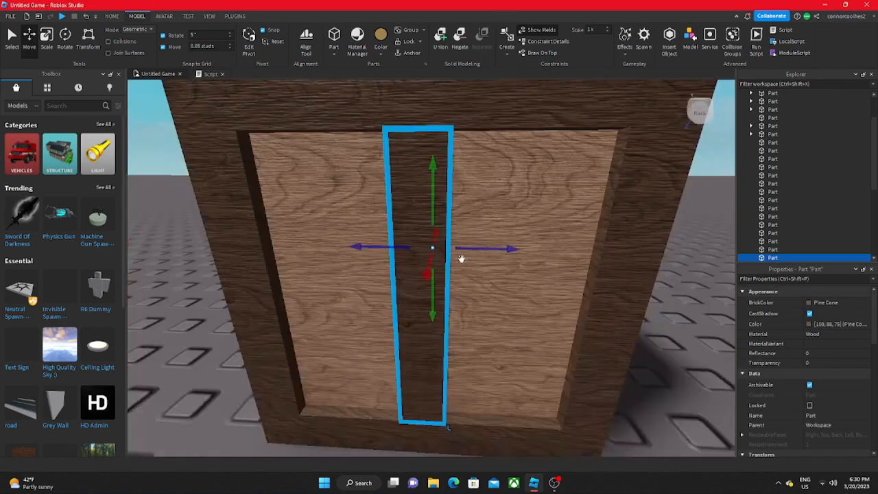
pyautogui.press('s')
# Examine the fit of the slats on the crate's side panels from several angles.
pyautogui.click(240, 306)
pyautogui.moveTo(239, 306); pyautogui.dragTo(240, 293, button='right')
pyautogui.press('s')
pyautogui.press('w')
pyautogui.press('a')
pyautogui.press('w')
pyautogui.press('s')
pyautogui.press('w')
pyautogui.press('s')
# Duplicate a vertical side slat and rotate the copy so it runs across the middle of the crate's top panel.
pyautogui.click(319, 247)
pyautogui.moveTo(319, 247); pyautogui.dragTo(319, 246, button='right')
pyautogui.press('s')
pyautogui.press('w')
pyautogui.moveTo(221, 153); pyautogui.dragTo(222, 155, button='right')
pyautogui.click(112, 16)
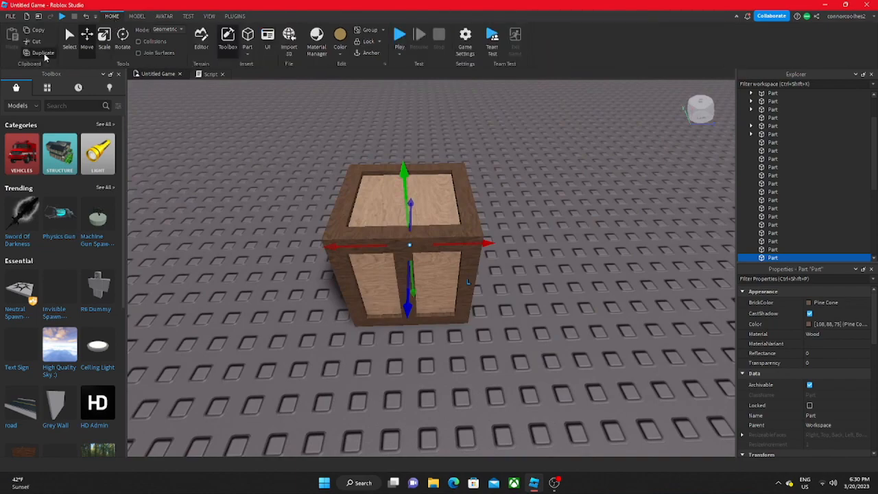
pyautogui.click(122, 41)
pyautogui.press('Delete')
# Rotate the top slat 45° so it runs diagonally across the crate's top panel.
pyautogui.press('w')
pyautogui.moveTo(228, 275); pyautogui.dragTo(228, 275, button='right')
pyautogui.press('w')
pyautogui.press('s')
pyautogui.press('w')
pyautogui.press('w')
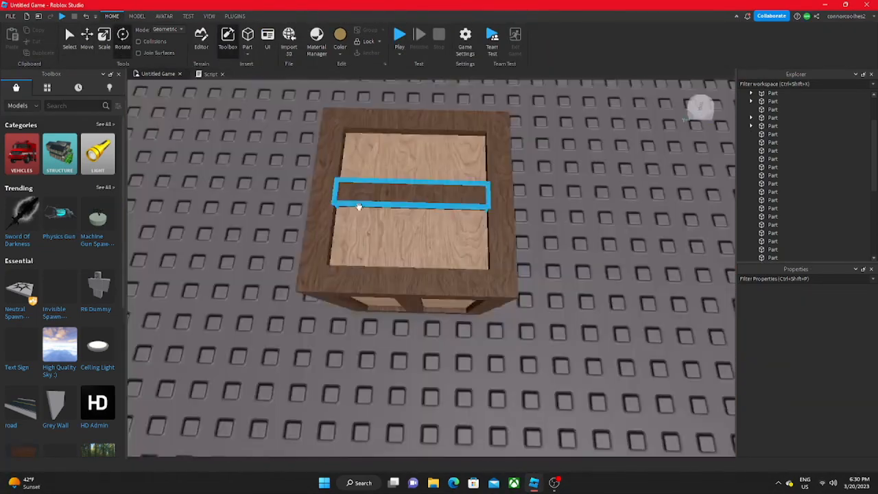
pyautogui.click(360, 204)
pyautogui.click(358, 196)
pyautogui.moveTo(395, 284); pyautogui.dragTo(384, 280)
pyautogui.scroll(-3, 840, 387)
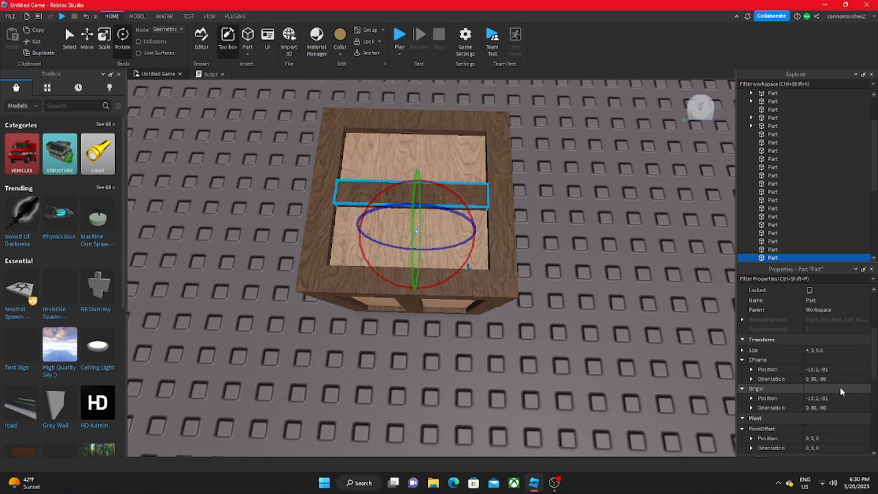
pyautogui.moveTo(386, 280); pyautogui.dragTo(386, 280)
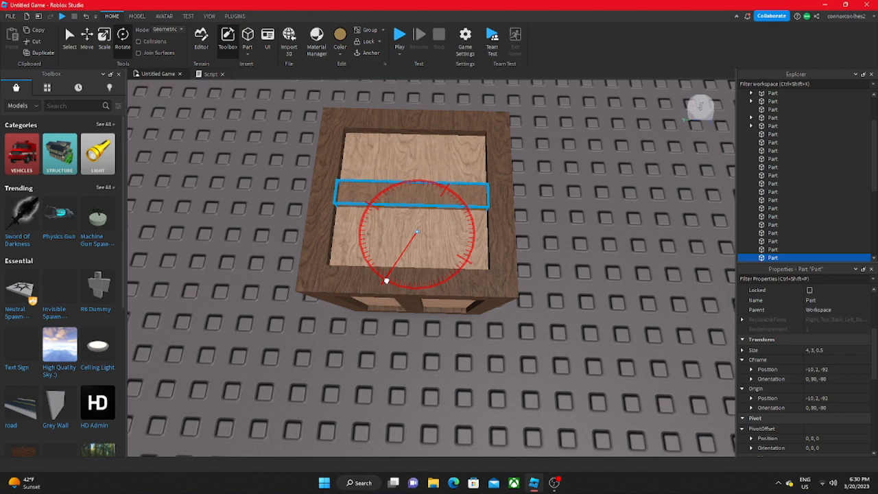
pyautogui.moveTo(387, 280); pyautogui.dragTo(434, 303)
pyautogui.click(237, 244)
# Rotate the vertical slat on one side panel 45° into a diagonal brace.
pyautogui.scroll(-5, 237, 245)
pyautogui.moveTo(237, 245); pyautogui.dragTo(249, 243, button='right')
pyautogui.scroll(5, 239, 246)
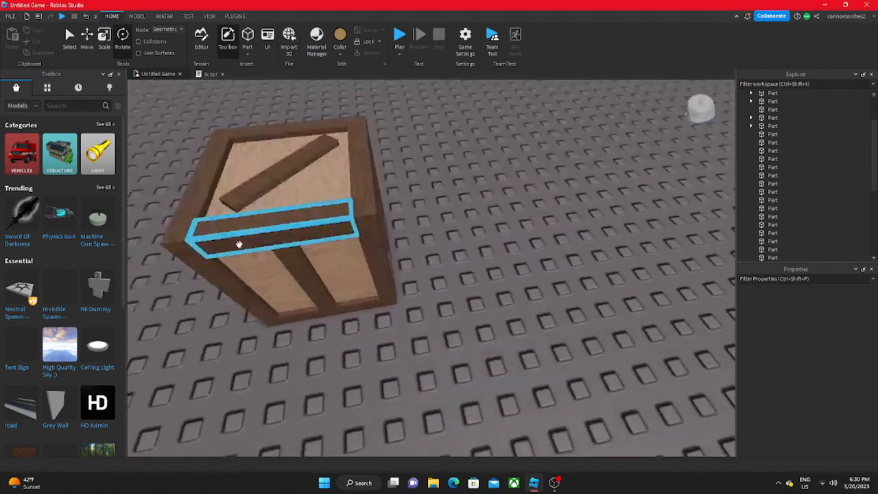
pyautogui.scroll(4, 239, 244)
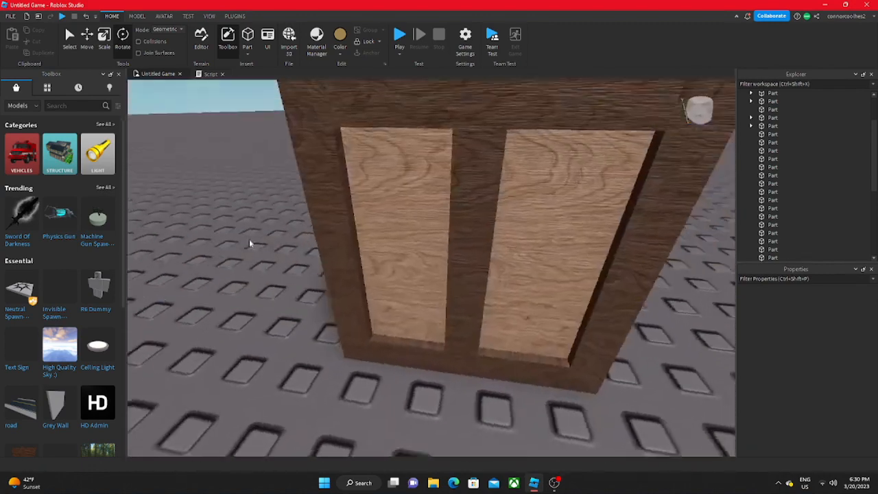
pyautogui.click(459, 290)
pyautogui.scroll(-2, 855, 401)
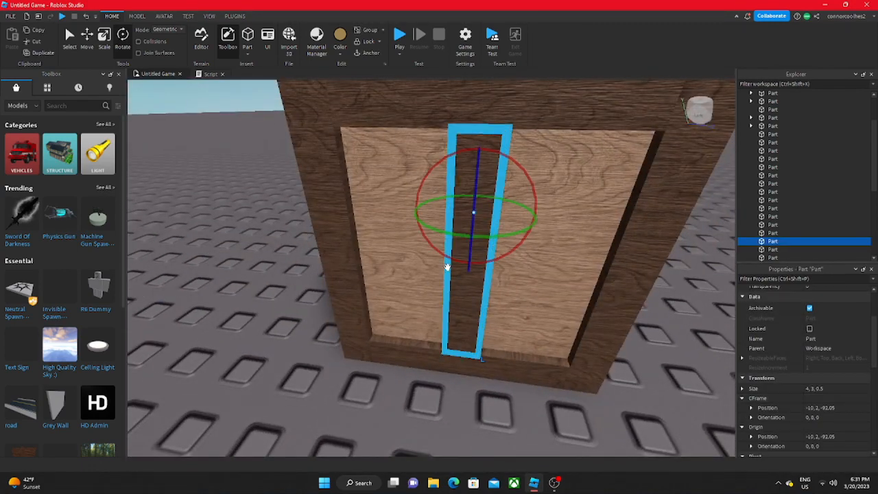
pyautogui.moveTo(450, 259); pyautogui.dragTo(380, 239)
pyautogui.scroll(-4, 380, 239)
# Rotate the remaining vertical slat 45° so the other pair of side panels also gets a diagonal brace.
pyautogui.moveTo(380, 240); pyautogui.dragTo(374, 267, button='right')
pyautogui.scroll(4, 531, 293)
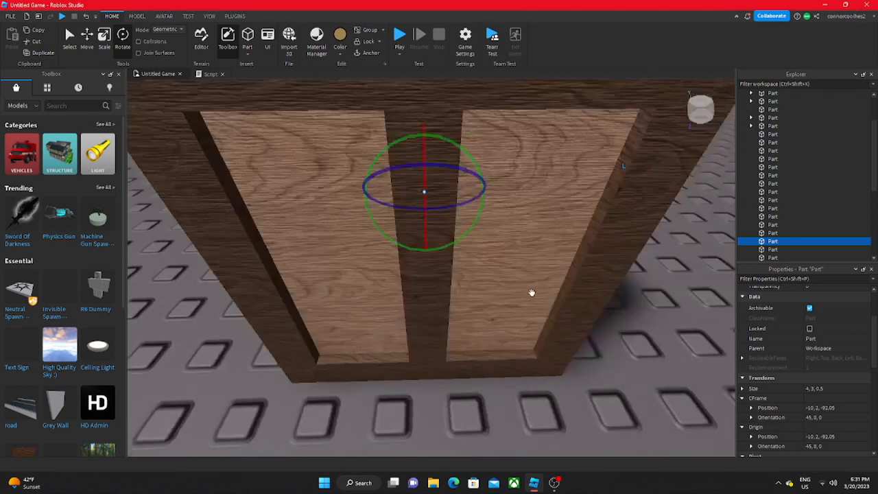
pyautogui.click(427, 236)
pyautogui.moveTo(364, 187); pyautogui.dragTo(388, 138)
pyautogui.scroll(-5, 386, 157)
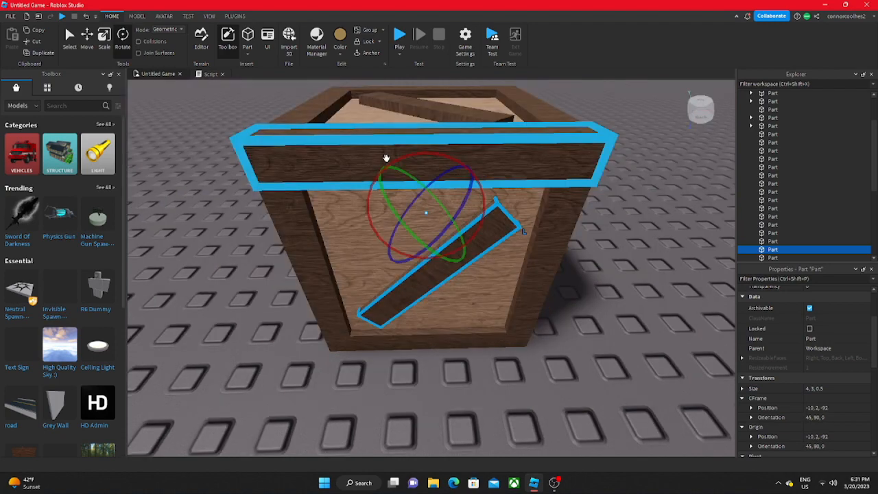
pyautogui.moveTo(386, 275); pyautogui.dragTo(376, 279, button='right')
pyautogui.scroll(5, 377, 278)
pyautogui.click(473, 271)
pyautogui.scroll(-4, 483, 361)
pyautogui.moveTo(483, 360); pyautogui.dragTo(485, 365, button='right')
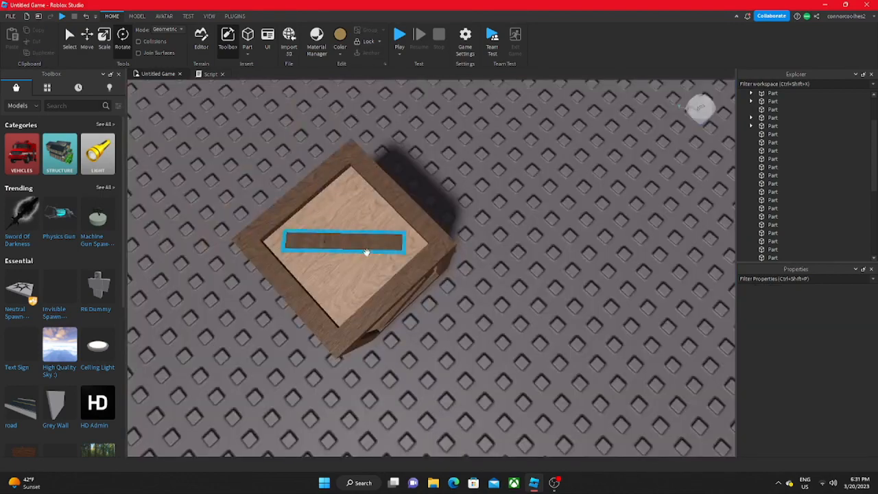
# Try stretching the diagonal top slat with the Scale tool and undo the change.
pyautogui.click(366, 252)
pyautogui.scroll(5, 366, 251)
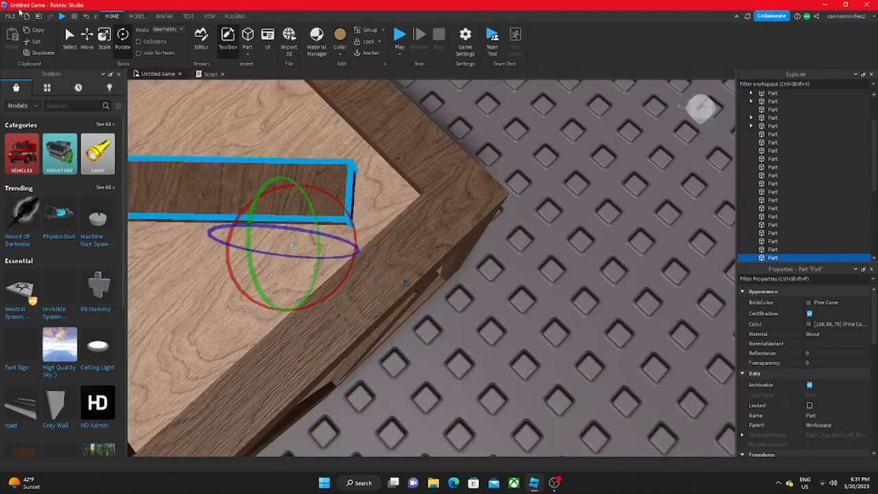
pyautogui.click(110, 46)
pyautogui.scroll(-3, 807, 400)
pyautogui.scroll(-5, 699, 386)
pyautogui.moveTo(489, 315); pyautogui.dragTo(490, 319, button='right')
pyautogui.scroll(3, 490, 318)
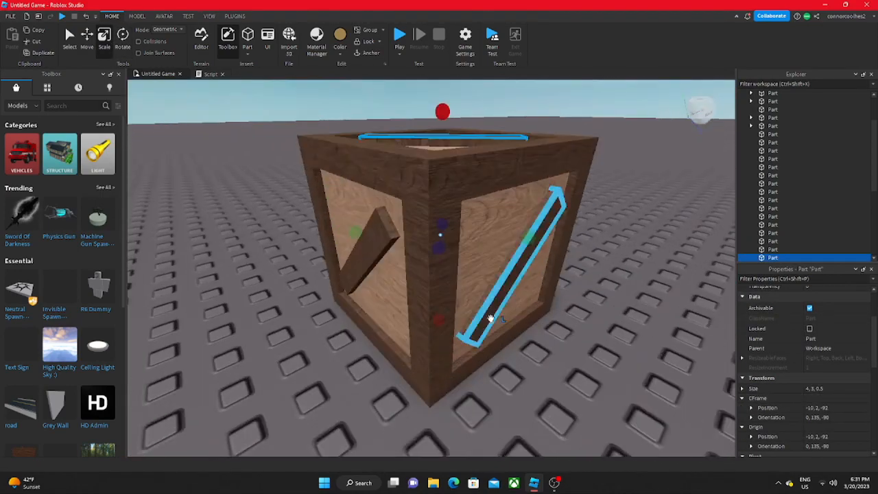
pyautogui.scroll(-4, 382, 187)
pyautogui.moveTo(383, 186); pyautogui.dragTo(386, 196, button='right')
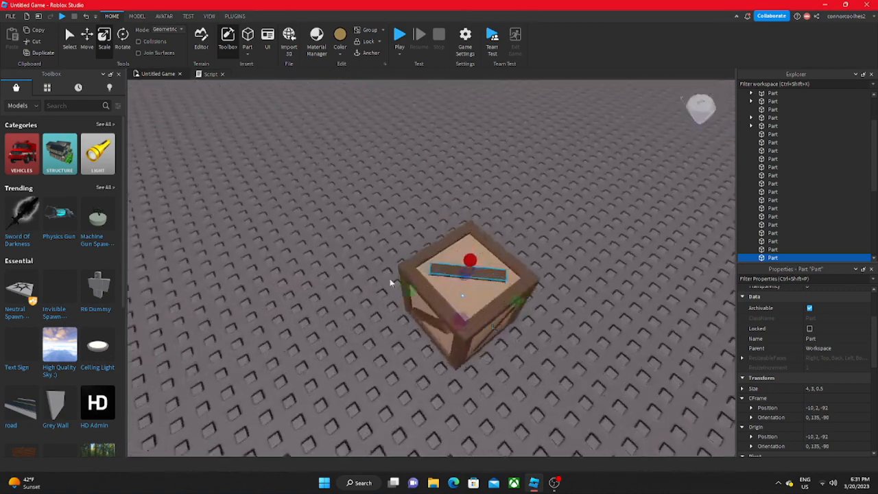
pyautogui.scroll(4, 406, 302)
pyautogui.moveTo(409, 312); pyautogui.dragTo(413, 333)
pyautogui.hotkey('ctrl', 'z')
# Add both side diagonals to the selection with the top one and set the size of all three to 4, 4, 0.5.
pyautogui.scroll(-1, 402, 345)
pyautogui.moveTo(402, 345); pyautogui.dragTo(397, 341, button='right')
pyautogui.scroll(-4, 398, 341)
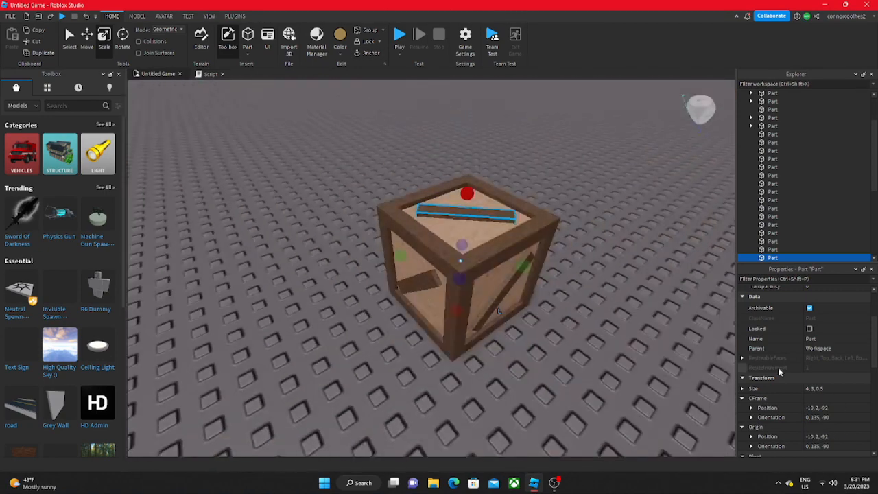
pyautogui.keyDown('shift'); pyautogui.click(505, 295); pyautogui.keyUp('shift')
pyautogui.keyDown('shift'); pyautogui.click(420, 282); pyautogui.keyUp('shift')
pyautogui.moveTo(420, 282)
pyautogui.mouseDown(button='right')
pyautogui.moveTo(410, 288)
pyautogui.moveTo(419, 291)
pyautogui.mouseUp(button='right')
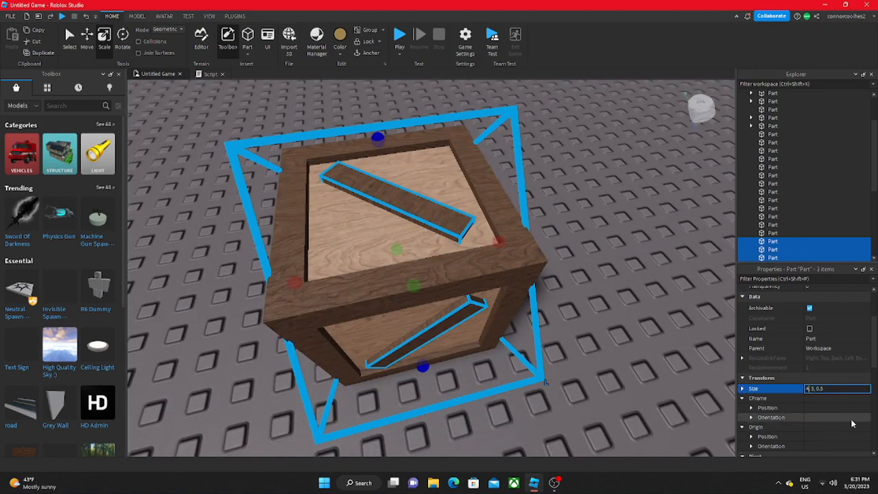
pyautogui.write('.5')
pyautogui.press('Return')
pyautogui.hotkey('ctrl', 'z')
pyautogui.write('4')
pyautogui.press('Return')
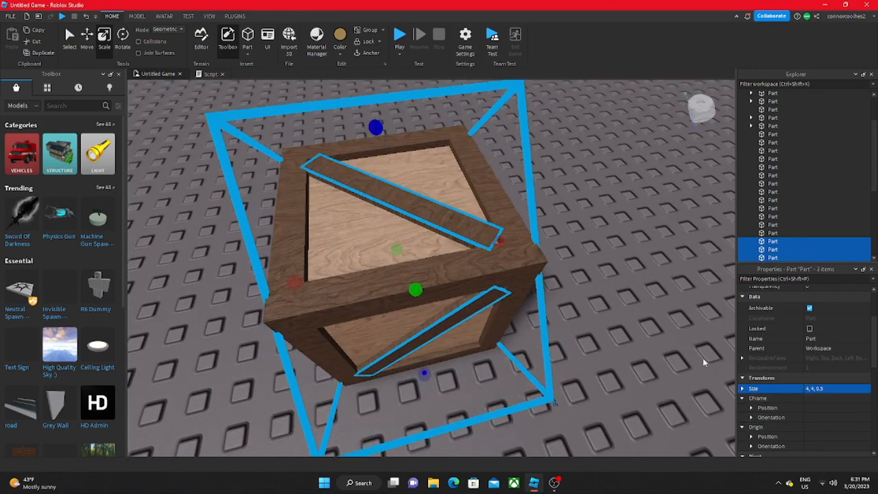
# Check the diagonal slats' ends at the frame corners and set the size of all three slats to 4, 4.5, 0.5.
pyautogui.moveTo(502, 299); pyautogui.dragTo(498, 306, button='right')
pyautogui.click(555, 319)
pyautogui.moveTo(555, 316); pyautogui.dragTo(555, 315, button='right')
pyautogui.scroll(4, 555, 316)
pyautogui.scroll(-3, 555, 316)
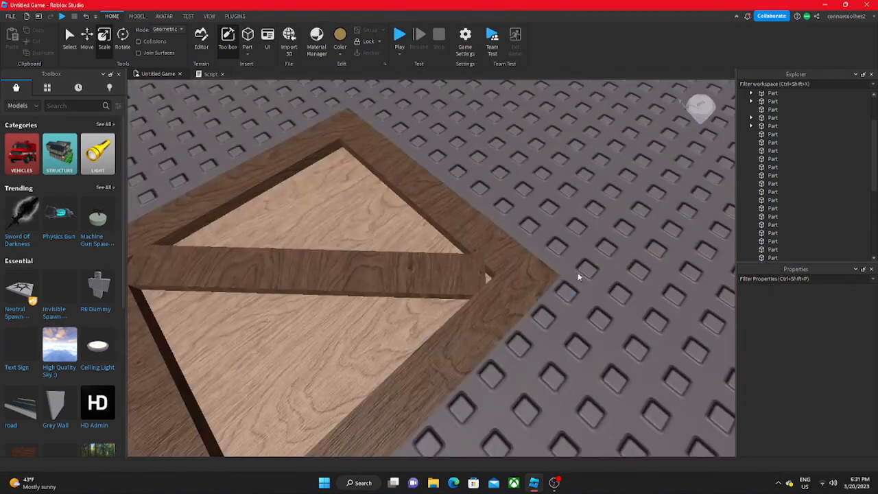
pyautogui.moveTo(577, 273); pyautogui.dragTo(578, 274, button='right')
pyautogui.hotkey('ctrl', 'z')
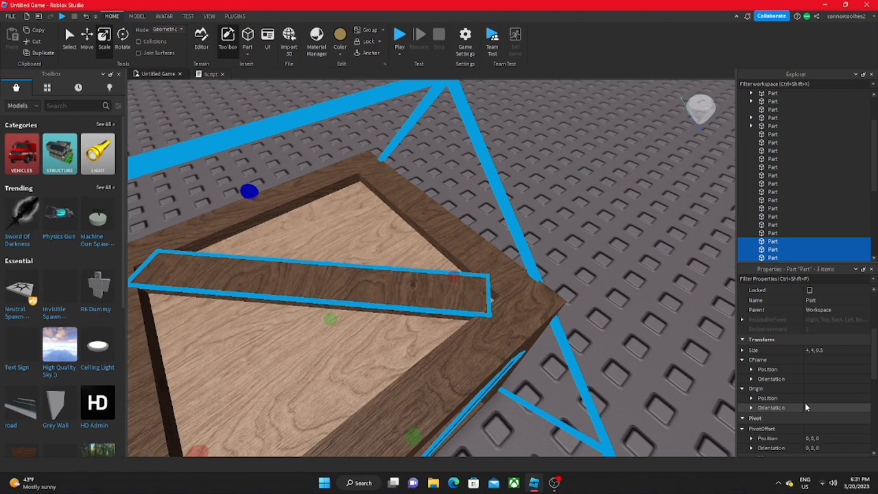
pyautogui.click(812, 352)
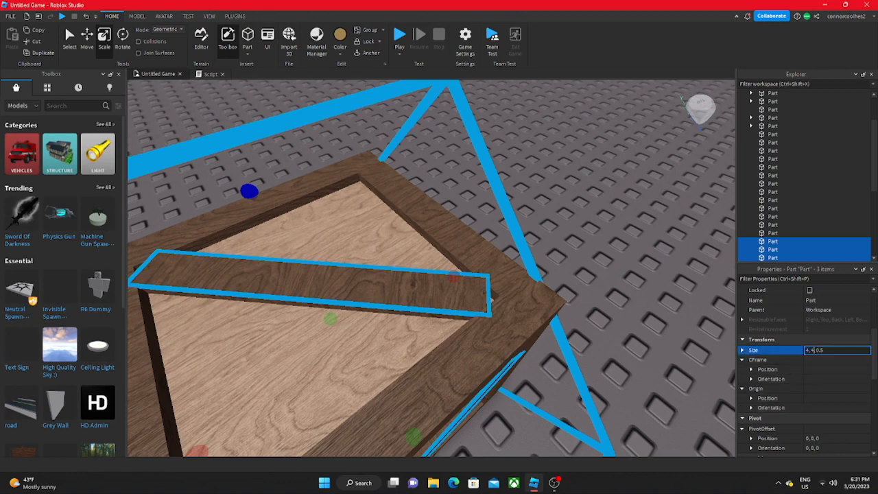
pyautogui.write('.5')
pyautogui.press('Return')
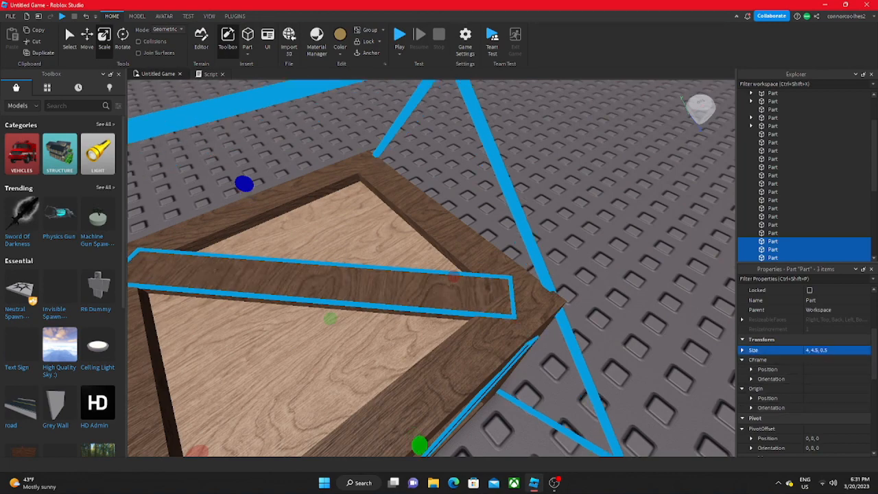
pyautogui.moveTo(395, 369); pyautogui.dragTo(394, 369, button='right')
pyautogui.scroll(-5, 395, 369)
pyautogui.scroll(3, 395, 369)
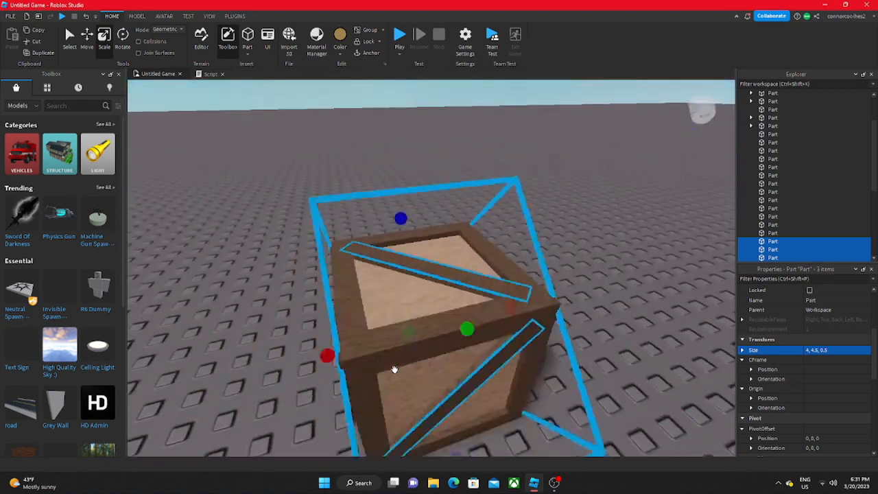
# Check the diagonal slats' ends against the frame corners and set the size of all three slats to 3.9, 4.5, 0.5.
pyautogui.scroll(5, 394, 369)
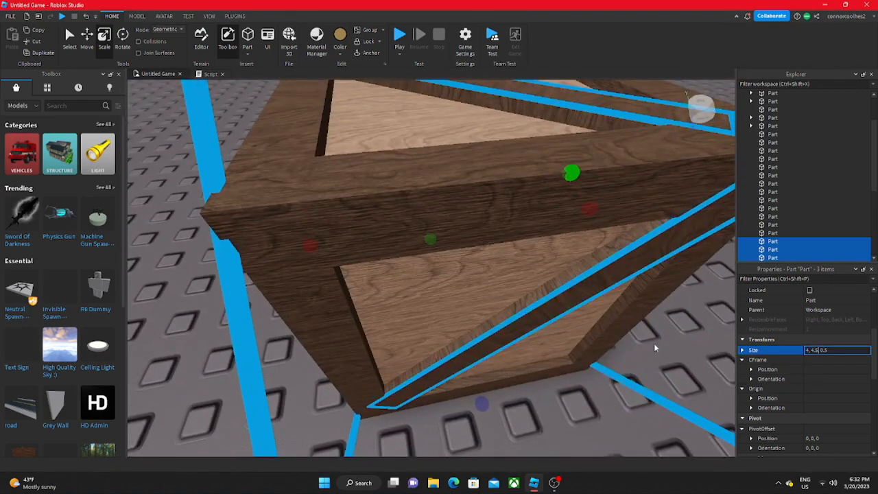
pyautogui.write('5')
pyautogui.press('Return')
pyautogui.moveTo(655, 348); pyautogui.dragTo(655, 348, button='right')
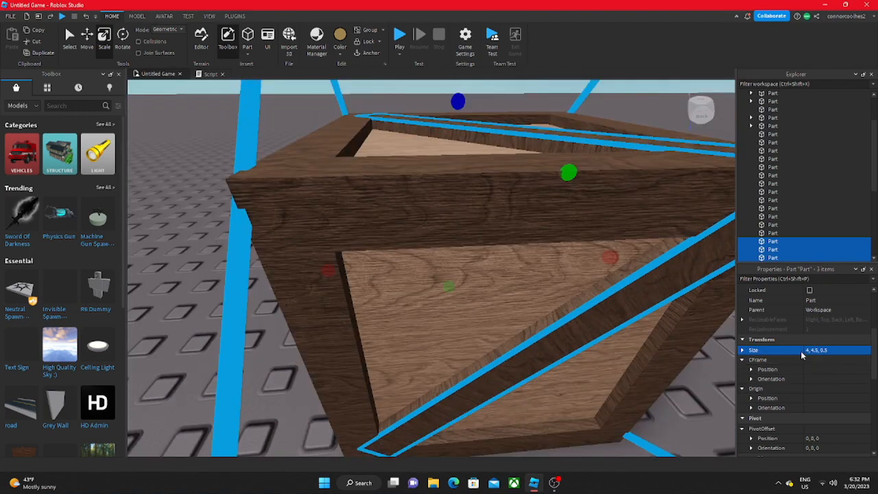
pyautogui.moveTo(571, 278); pyautogui.dragTo(572, 278, button='right')
pyautogui.scroll(-5, 571, 278)
pyautogui.scroll(5, 571, 278)
pyautogui.scroll(-5, 629, 300)
pyautogui.moveTo(629, 300); pyautogui.dragTo(629, 300, button='right')
pyautogui.scroll(4, 629, 300)
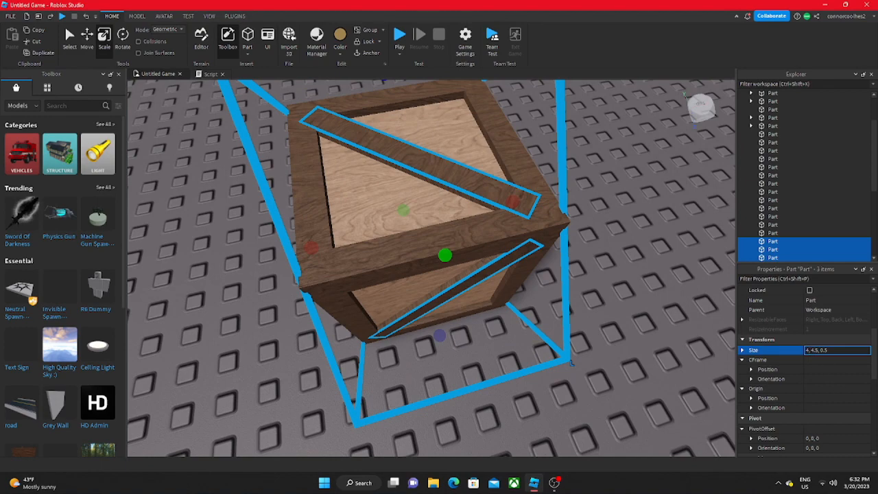
pyautogui.press('Return')
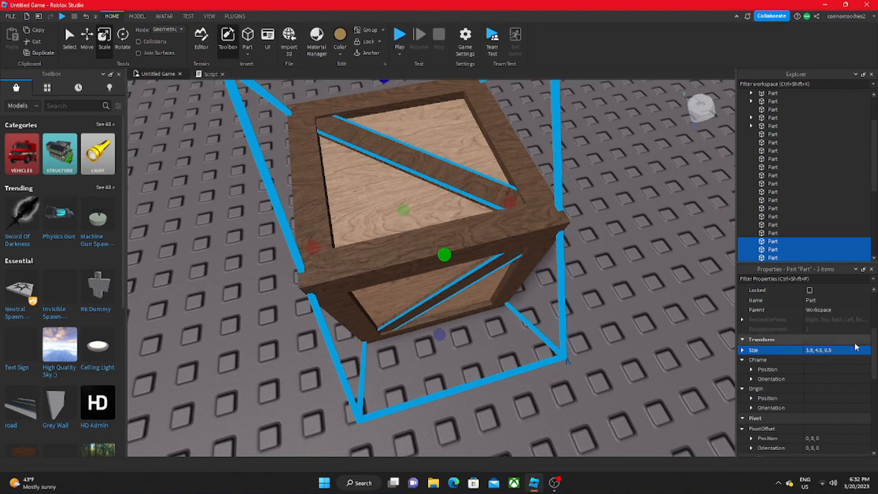
pyautogui.click(275, 291)
# Duplicate the diagonal slat on the crate's top and rotate the copy to form an X.
pyautogui.scroll(-5, 275, 292)
pyautogui.moveTo(275, 292); pyautogui.dragTo(275, 292, button='right')
pyautogui.scroll(5, 274, 291)
pyautogui.click(329, 230)
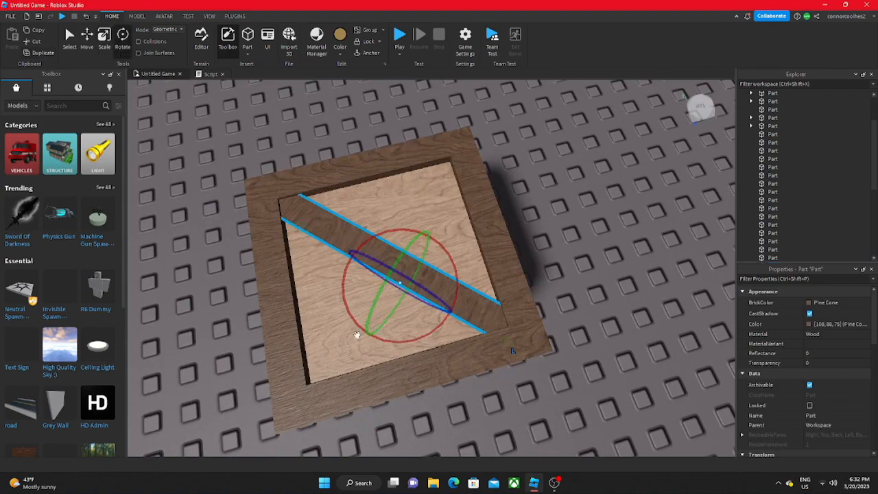
pyautogui.moveTo(387, 339); pyautogui.dragTo(490, 298)
pyautogui.click(585, 333)
# Examine the crossed slats on the crate's top from several angles and distances.
pyautogui.scroll(-4, 585, 334)
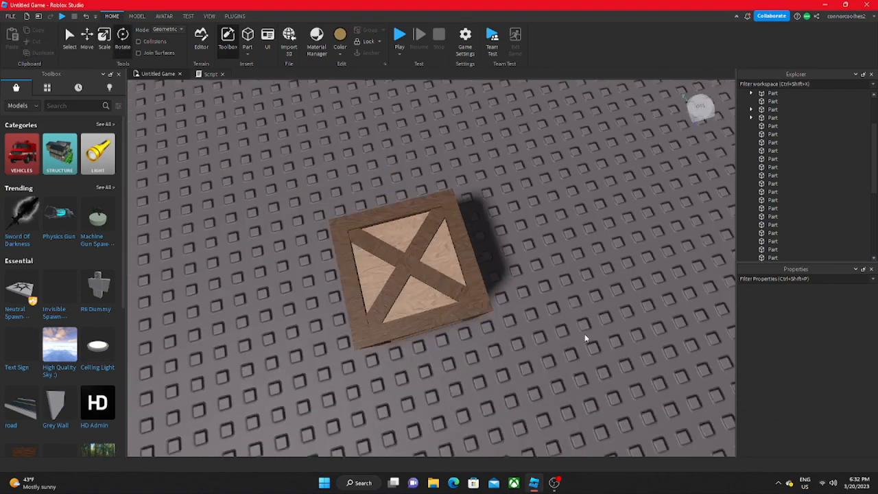
pyautogui.moveTo(585, 334); pyautogui.dragTo(577, 337, button='right')
pyautogui.scroll(2, 577, 337)
pyautogui.scroll(5, 345, 251)
pyautogui.moveTo(345, 251); pyautogui.dragTo(286, 279, button='right')
pyautogui.scroll(-6, 286, 279)
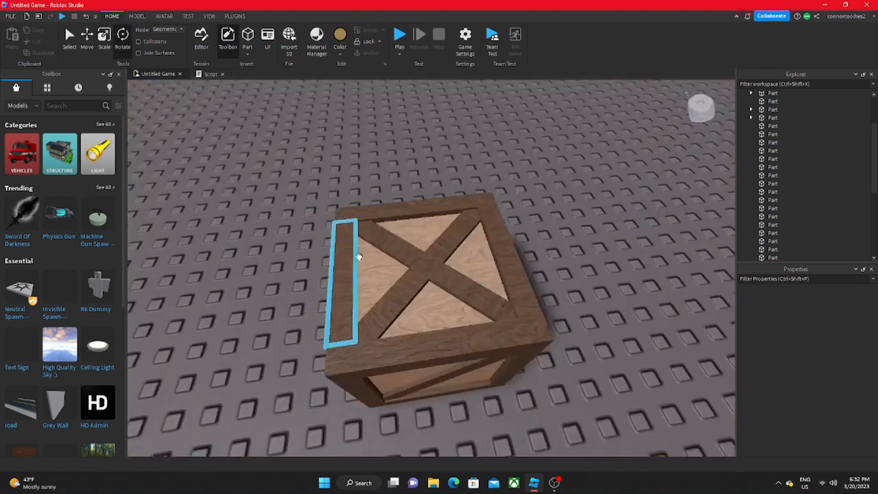
pyautogui.scroll(4, 419, 258)
pyautogui.scroll(-5, 402, 270)
# Try duplicating the back side's diagonal slat and rotating the copy across it, and undo both changes.
pyautogui.moveTo(398, 274); pyautogui.dragTo(398, 251, button='right')
pyautogui.scroll(4, 398, 250)
pyautogui.click(399, 246)
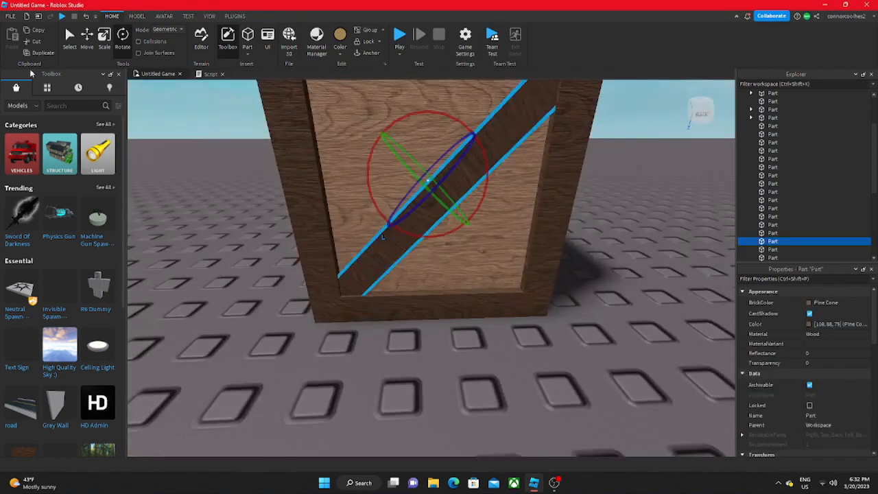
pyautogui.hotkey('ctrl', 'd')
pyautogui.moveTo(390, 217); pyautogui.dragTo(410, 122)
pyautogui.moveTo(325, 269); pyautogui.dragTo(299, 272, button='right')
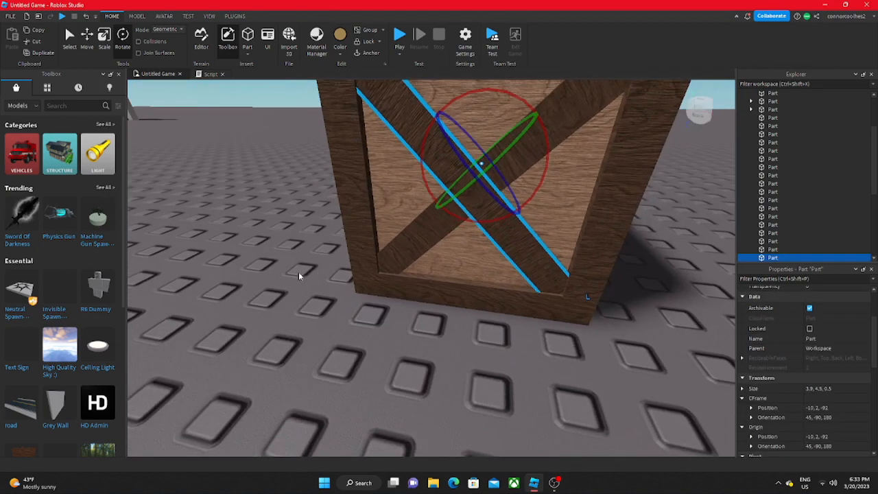
pyautogui.moveTo(195, 247); pyautogui.dragTo(227, 284, button='right')
pyautogui.press('super')
pyautogui.hotkey('ctrl', 'z')
pyautogui.hotkey('ctrl', 'z')
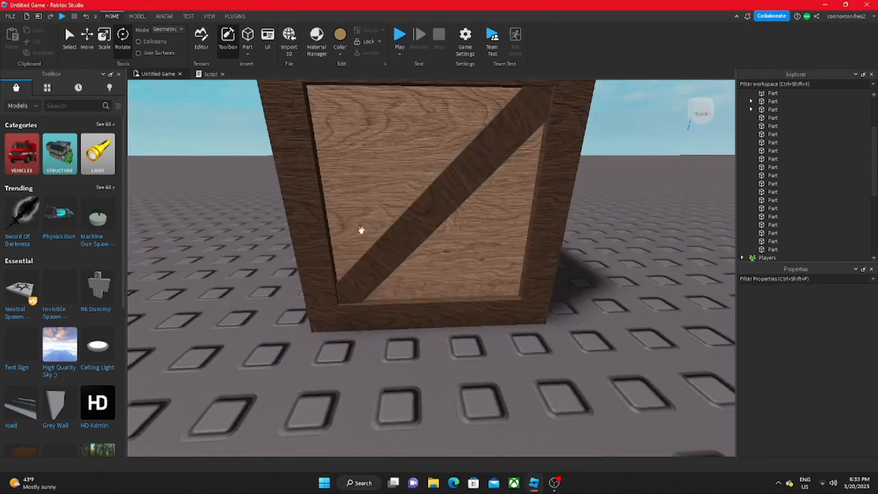
# Duplicate the diagonal slats on the back and left sides and rotate each copy so every side shows an X.
pyautogui.click(396, 238)
pyautogui.hotkey('ctrl', 'd')
pyautogui.moveTo(434, 248); pyautogui.dragTo(341, 204)
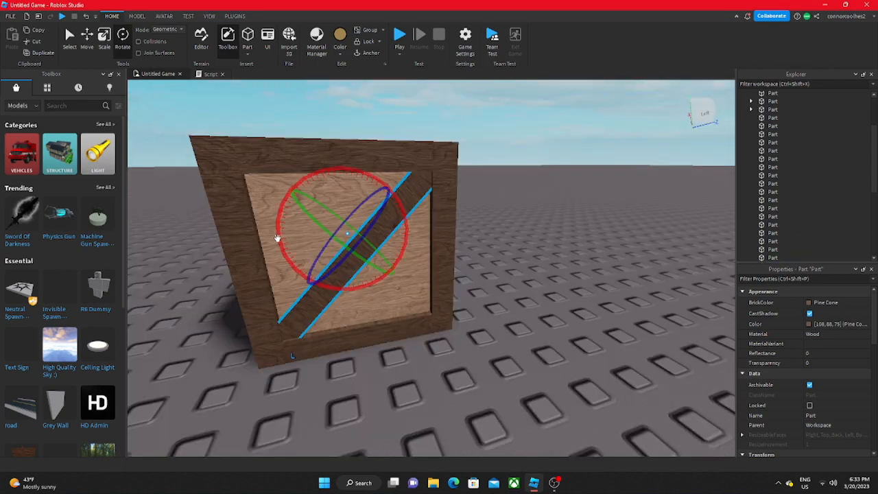
pyautogui.moveTo(277, 239); pyautogui.dragTo(363, 322)
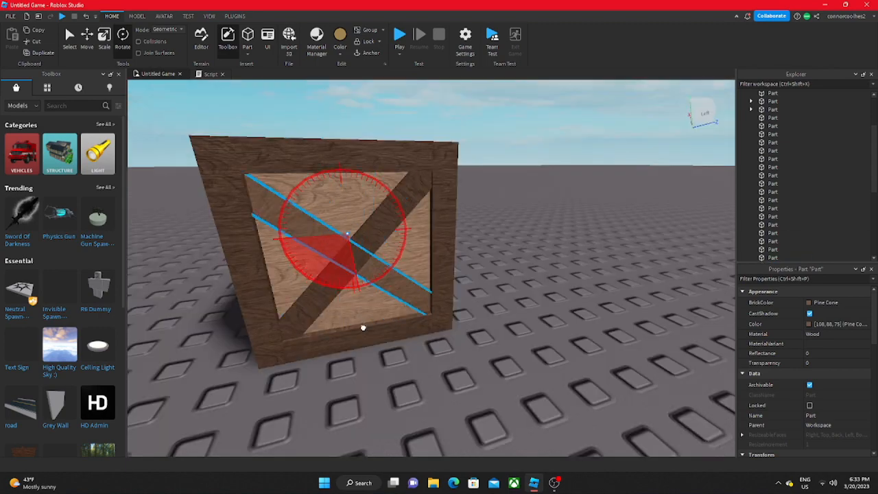
pyautogui.click(453, 380)
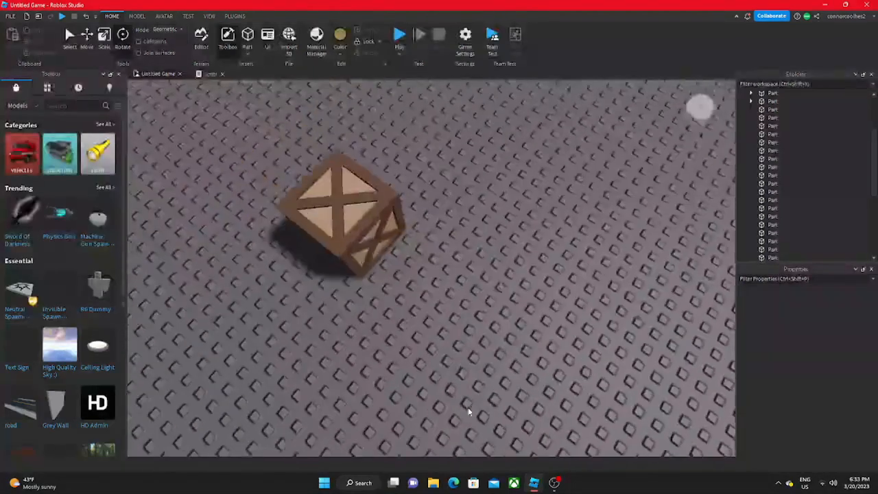
# Select all six diagonal slats on the crate's top and sides and combine them with Union.
pyautogui.moveTo(468, 410); pyautogui.dragTo(467, 408, button='right')
pyautogui.scroll(5, 468, 407)
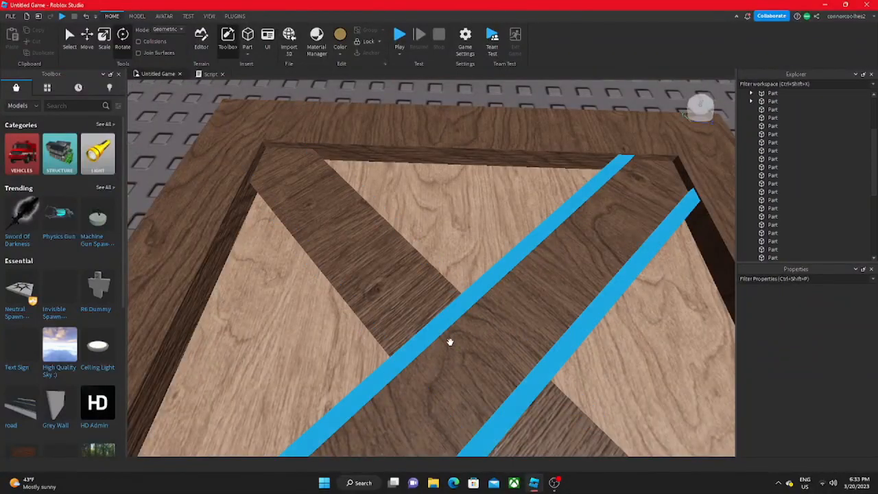
pyautogui.moveTo(449, 342); pyautogui.dragTo(446, 341, button='right')
pyautogui.scroll(-5, 447, 342)
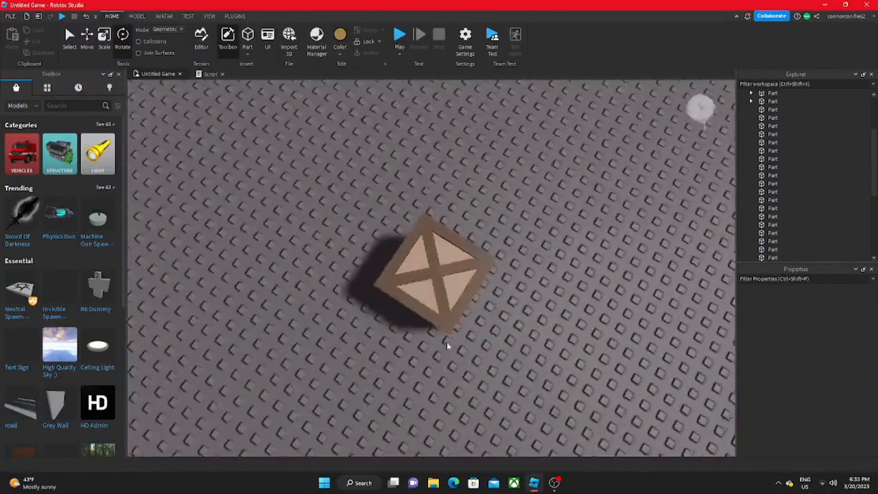
pyautogui.scroll(4, 446, 342)
pyautogui.click(455, 320)
pyautogui.keyDown('ctrl'); pyautogui.click(346, 300); pyautogui.keyUp('ctrl')
pyautogui.scroll(-5, 346, 301)
pyautogui.moveTo(345, 300); pyautogui.dragTo(345, 306, button='right')
pyautogui.scroll(4, 346, 307)
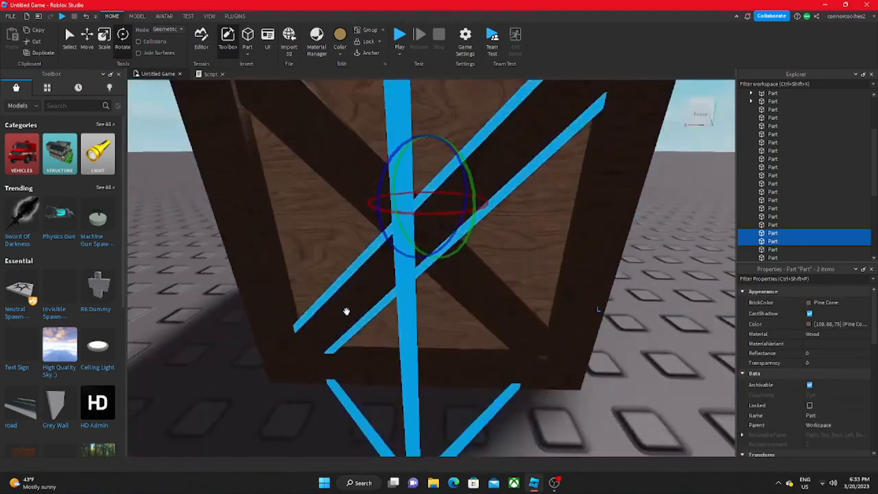
pyautogui.keyDown('ctrl'); pyautogui.click(347, 311); pyautogui.keyUp('ctrl')
pyautogui.keyDown('ctrl'); pyautogui.click(340, 177); pyautogui.keyUp('ctrl')
pyautogui.moveTo(337, 172); pyautogui.dragTo(338, 173, button='right')
pyautogui.keyDown('ctrl'); pyautogui.click(492, 334); pyautogui.keyUp('ctrl')
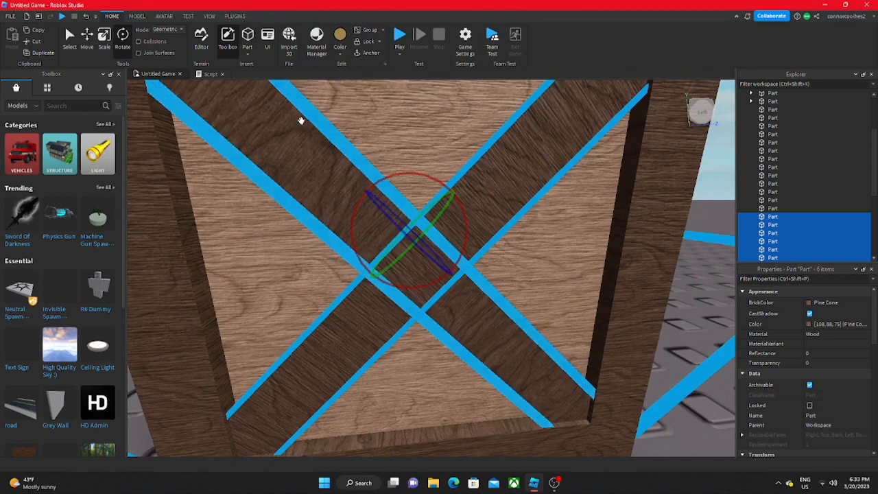
pyautogui.click(236, 17)
pyautogui.click(208, 16)
pyautogui.click(188, 16)
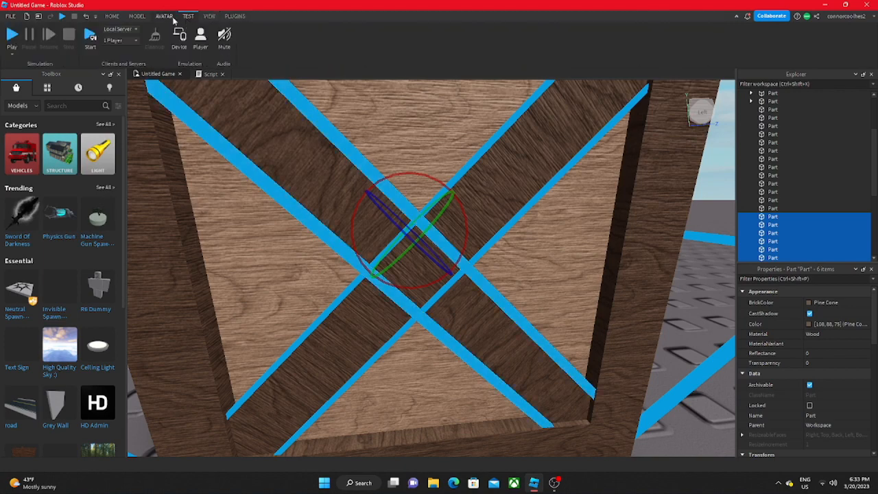
pyautogui.click(164, 16)
pyautogui.click(138, 16)
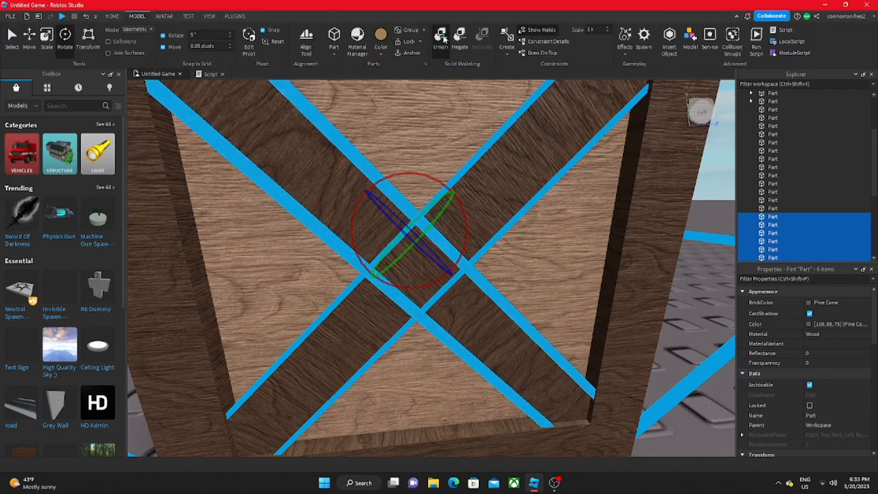
pyautogui.click(441, 37)
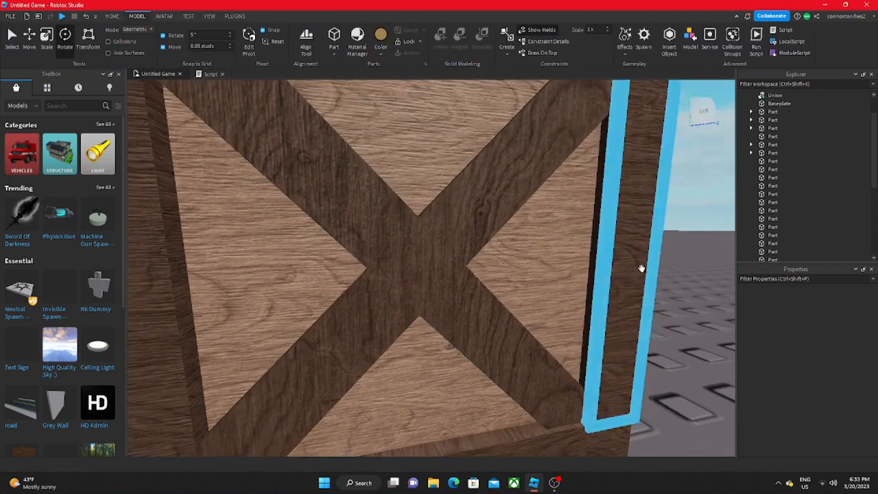
# Move the slat union out of the crate onto the open baseplate beside it.
pyautogui.scroll(-5, 642, 269)
pyautogui.scroll(3, 642, 268)
pyautogui.moveTo(642, 268); pyautogui.dragTo(642, 295, button='right')
pyautogui.click(473, 232)
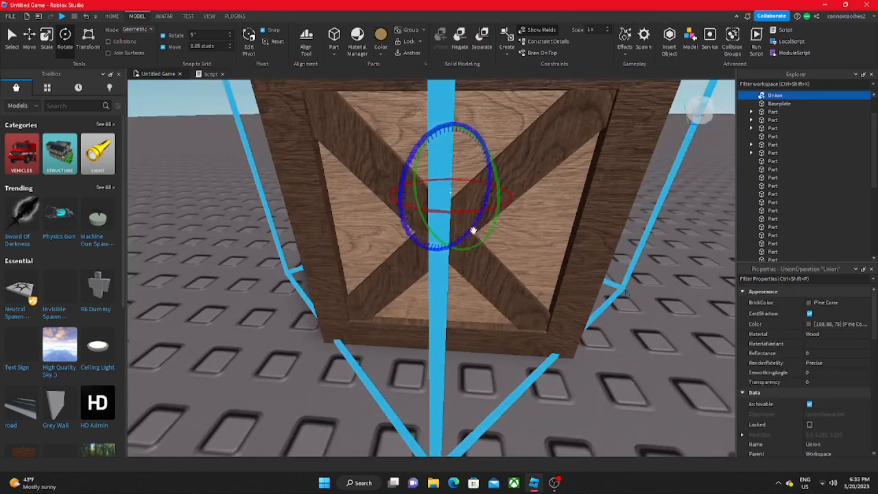
pyautogui.scroll(-4, 473, 232)
pyautogui.click(112, 16)
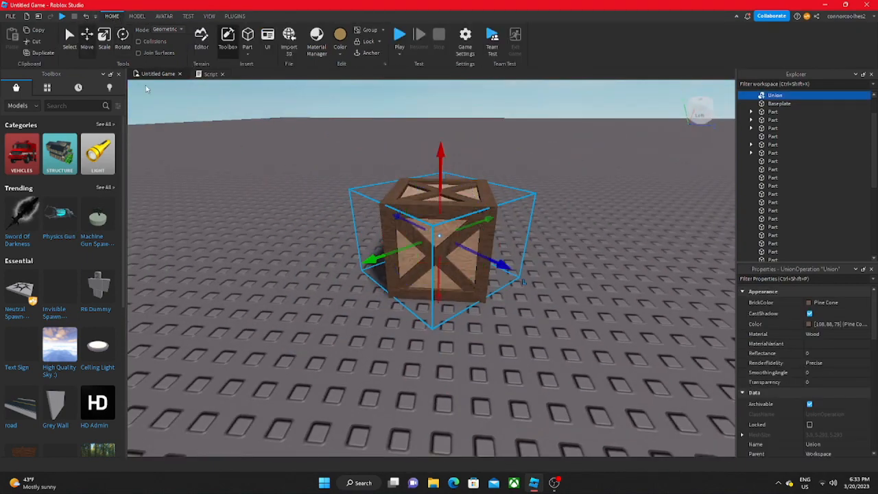
pyautogui.moveTo(387, 255); pyautogui.dragTo(443, 247)
pyautogui.click(448, 292)
# Examine the separated slat union beside the crate and look through its properties.
pyautogui.press('w')
pyautogui.moveTo(447, 292); pyautogui.dragTo(447, 293, button='right')
pyautogui.moveTo(344, 254); pyautogui.dragTo(344, 255, button='right')
pyautogui.press('w')
pyautogui.press('s')
pyautogui.click(457, 278)
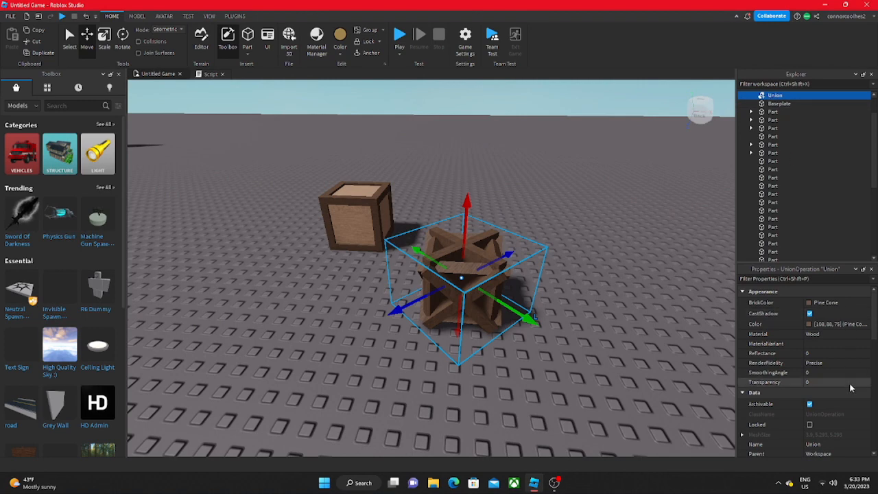
pyautogui.scroll(-2, 851, 388)
pyautogui.scroll(2, 851, 390)
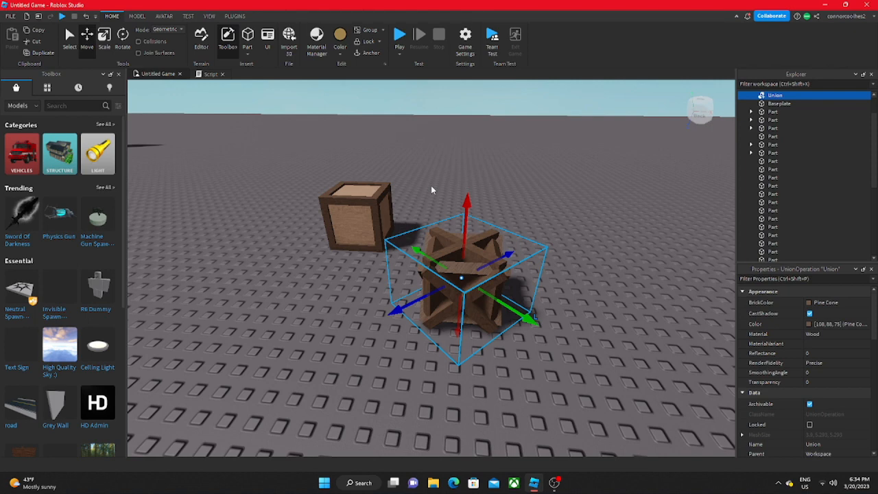
pyautogui.press('w')
pyautogui.moveTo(395, 230); pyautogui.dragTo(395, 228, button='right')
# Negate the slat union standing beside the crate.
pyautogui.click(163, 17)
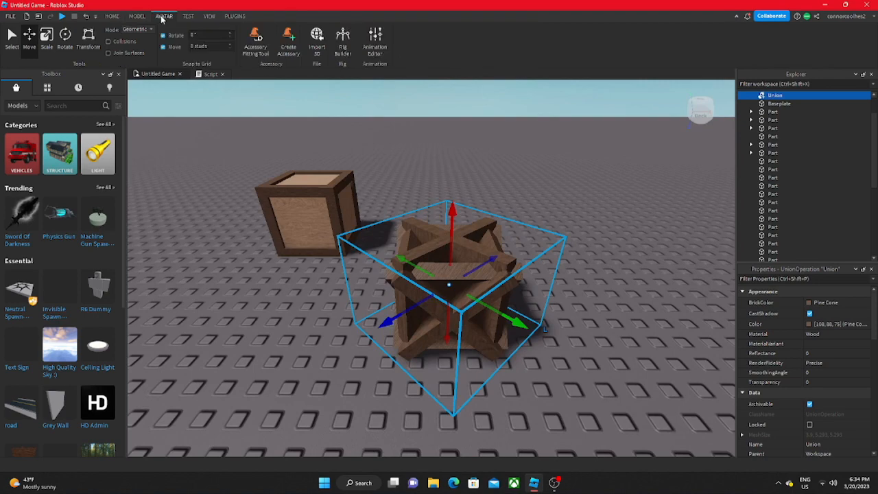
pyautogui.click(138, 15)
pyautogui.moveTo(497, 151); pyautogui.dragTo(497, 178, button='right')
pyautogui.press('w')
pyautogui.click(467, 42)
pyautogui.press('s')
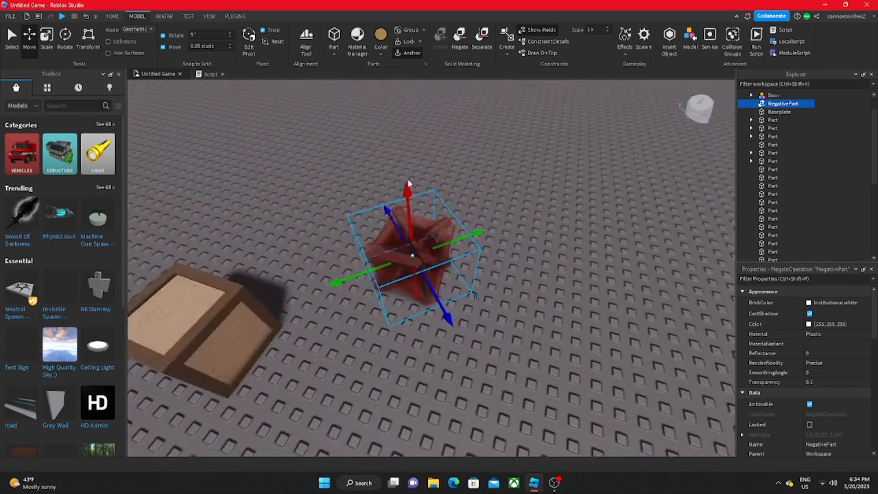
# Try moving the negated slats into the crate and uniting them with the inner block, and undo the changes.
pyautogui.moveTo(408, 186); pyautogui.dragTo(408, 187, button='right')
pyautogui.moveTo(408, 262); pyautogui.dragTo(357, 280)
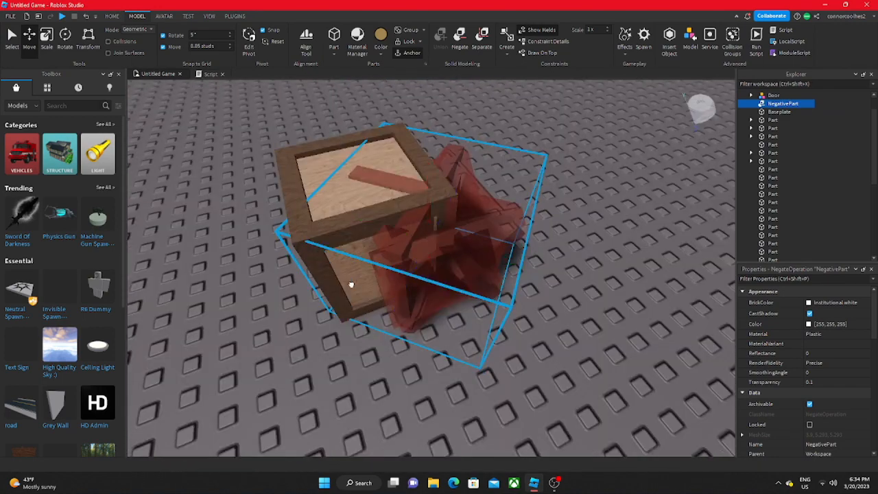
pyautogui.keyDown('ctrl'); pyautogui.click(351, 284); pyautogui.keyUp('ctrl')
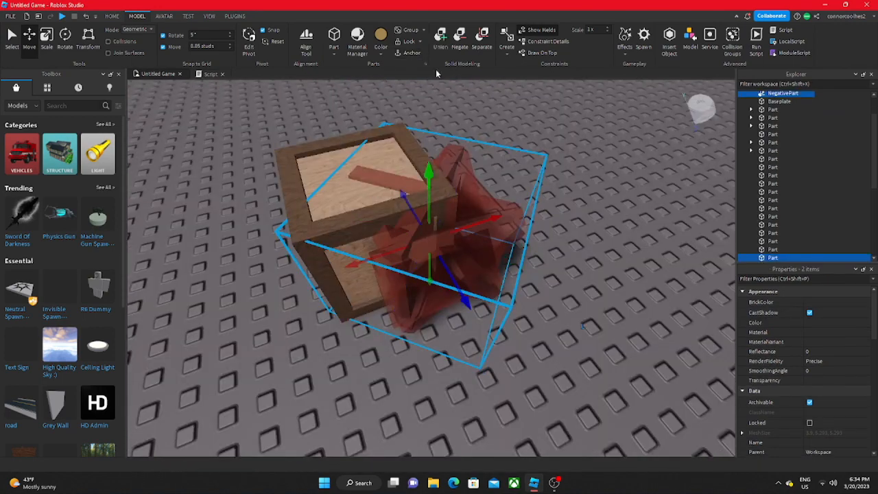
pyautogui.click(440, 42)
pyautogui.click(535, 211)
pyautogui.press('w')
pyautogui.moveTo(529, 208); pyautogui.dragTo(529, 208, button='right')
pyautogui.press('s')
pyautogui.press('w')
pyautogui.press('s')
pyautogui.press('w')
pyautogui.hotkey('ctrl', 'z')
pyautogui.hotkey('ctrl', 'z')
# Turn the negated slats back into a solid union and separate it into individual slats.
pyautogui.press('s')
pyautogui.click(457, 48)
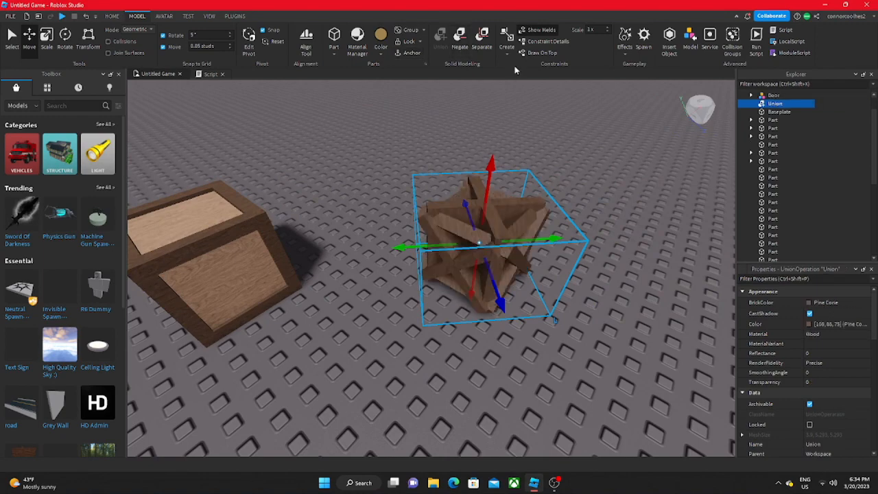
pyautogui.click(487, 41)
pyautogui.press('w')
pyautogui.moveTo(414, 199); pyautogui.dragTo(391, 199, button='right')
pyautogui.press('w')
pyautogui.press('s')
# Undo the separation and the earlier move of the slat union out of the crate.
pyautogui.click(380, 198)
pyautogui.press('w')
pyautogui.press('s')
pyautogui.hotkey('ctrl', 'z')
pyautogui.hotkey('ctrl', 'z')
pyautogui.hotkey('ctrl', 'z')
pyautogui.click(389, 200)
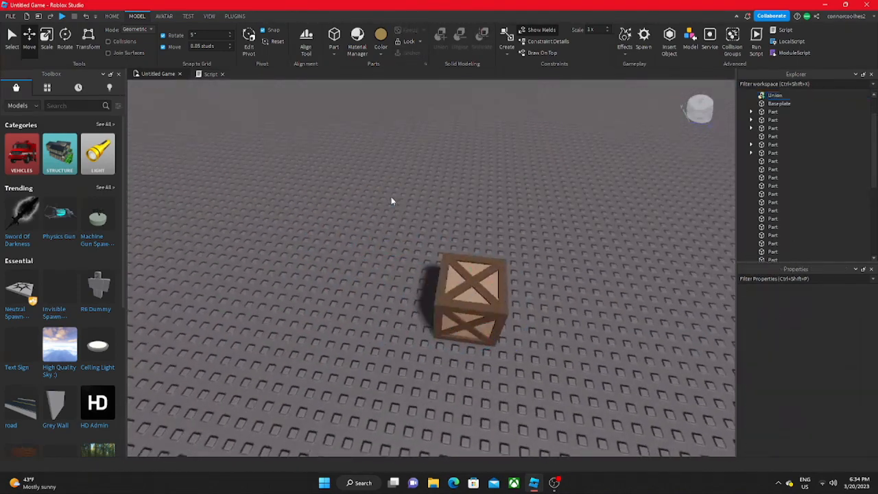
# Try the WoodPlanks and DiamondPlate materials on the slat union.
pyautogui.press('w')
pyautogui.click(392, 200)
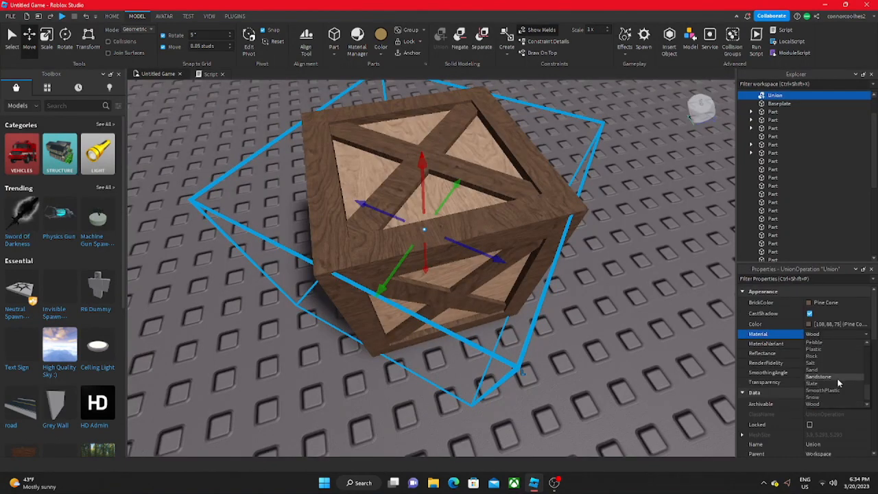
pyautogui.scroll(-1, 837, 378)
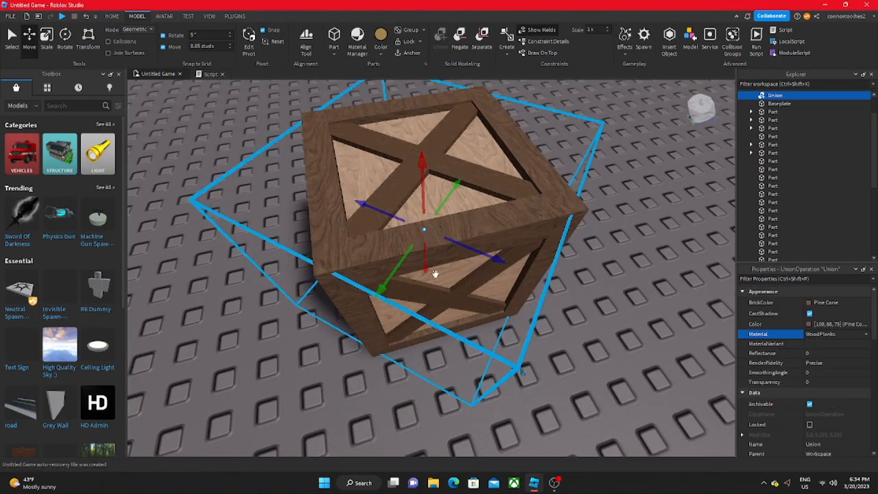
pyautogui.press('d')
pyautogui.press('w')
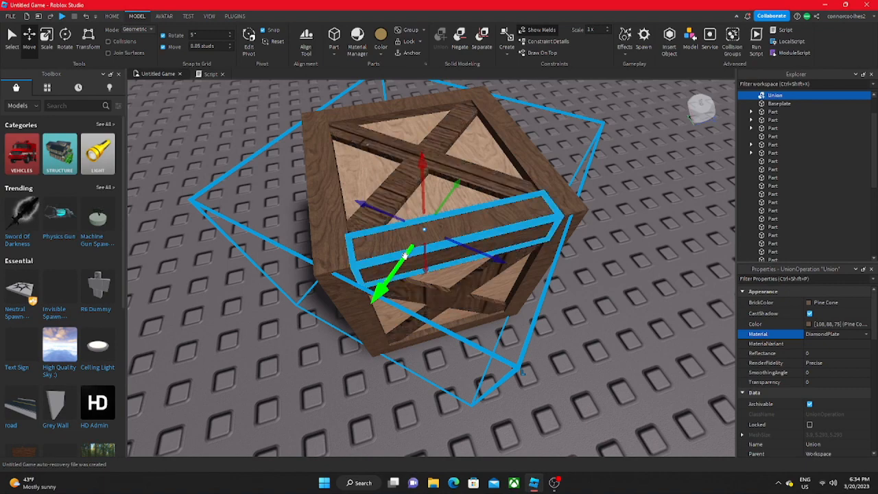
# Restore the Wood material on the slat union and try shifting the union out of the crate.
pyautogui.moveTo(398, 265); pyautogui.dragTo(437, 214)
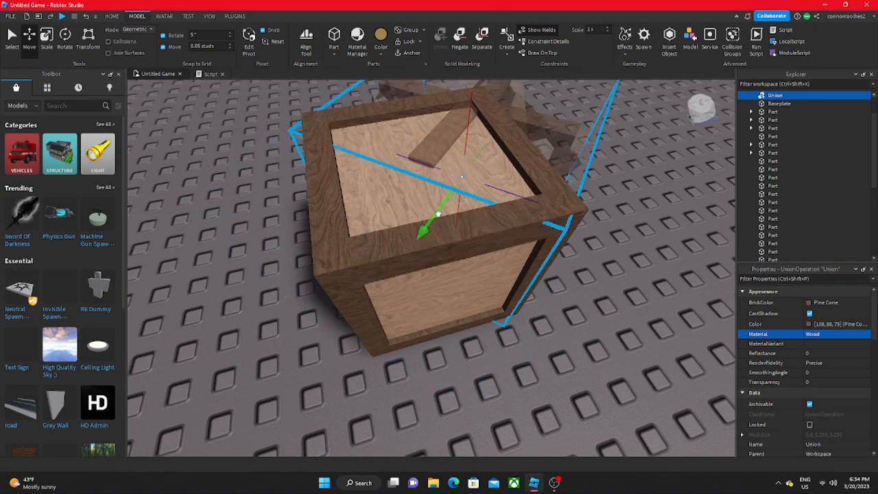
pyautogui.scroll(3, 384, 251)
pyautogui.scroll(-4, 640, 198)
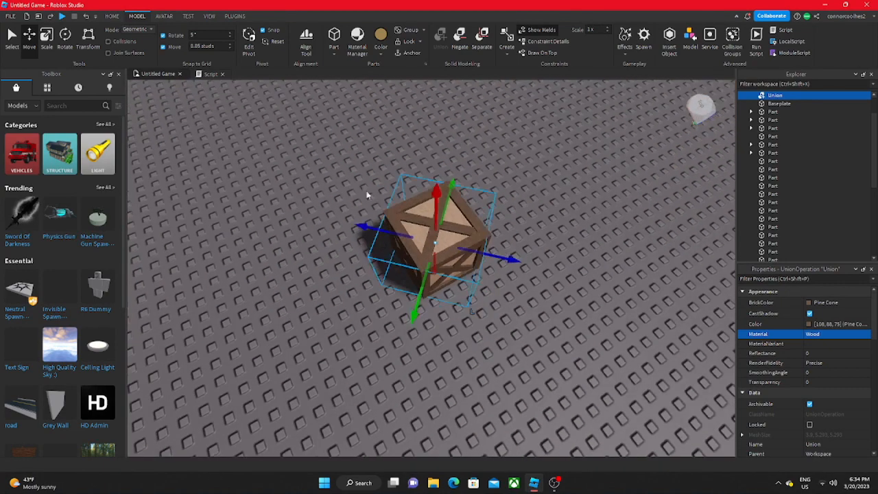
# Group all the crate's parts and the slat union into one model and name it Crate.
pyautogui.moveTo(367, 192); pyautogui.dragTo(560, 347)
pyautogui.scroll(1, 555, 322)
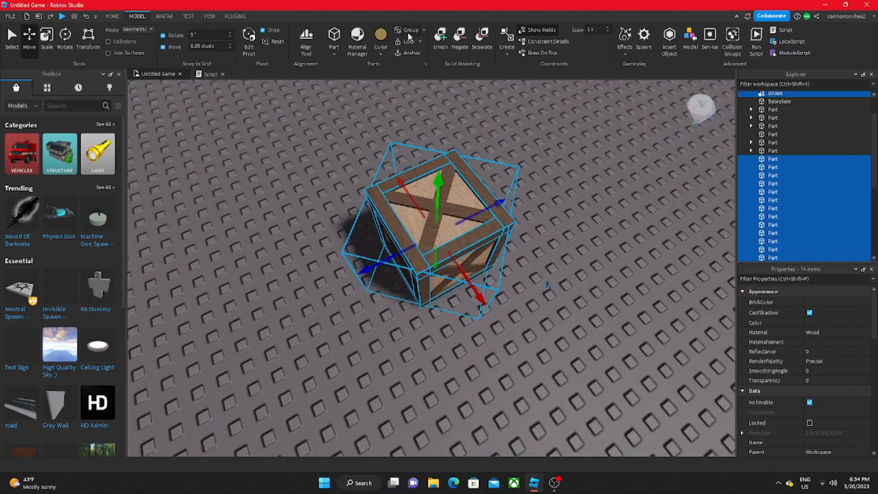
pyautogui.click(408, 32)
pyautogui.click(407, 54)
pyautogui.moveTo(382, 157); pyautogui.dragTo(382, 158, button='right')
pyautogui.press('s')
pyautogui.press('w')
pyautogui.scroll(2, 816, 156)
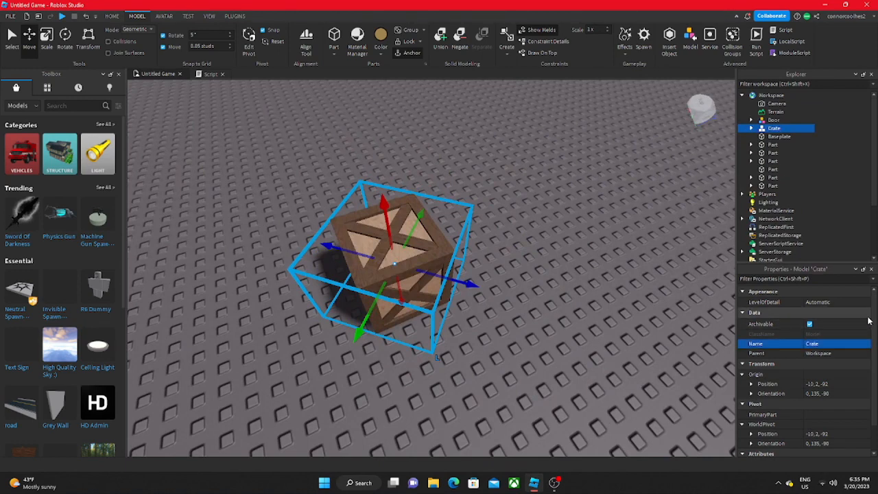
# Rename every part inside the Crate model to CratePart and its union to CrateUnion.
pyautogui.click(752, 128)
pyautogui.click(779, 145)
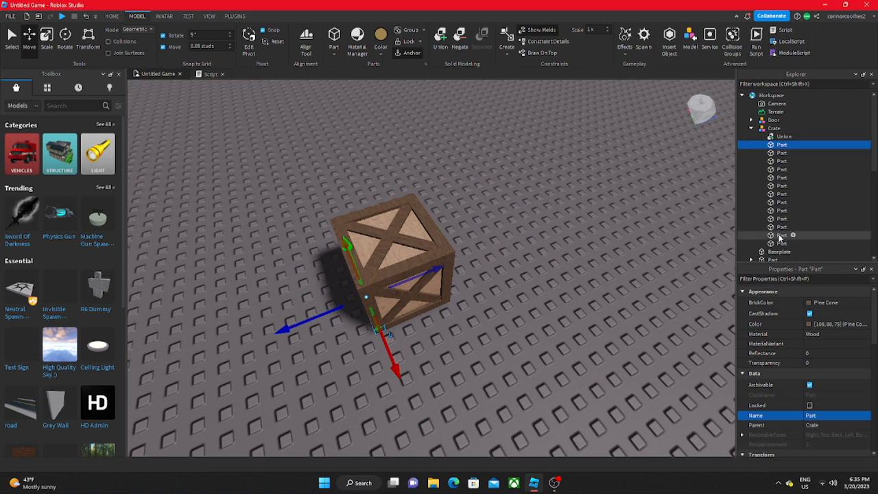
pyautogui.keyDown('shift'); pyautogui.click(779, 244); pyautogui.keyUp('shift')
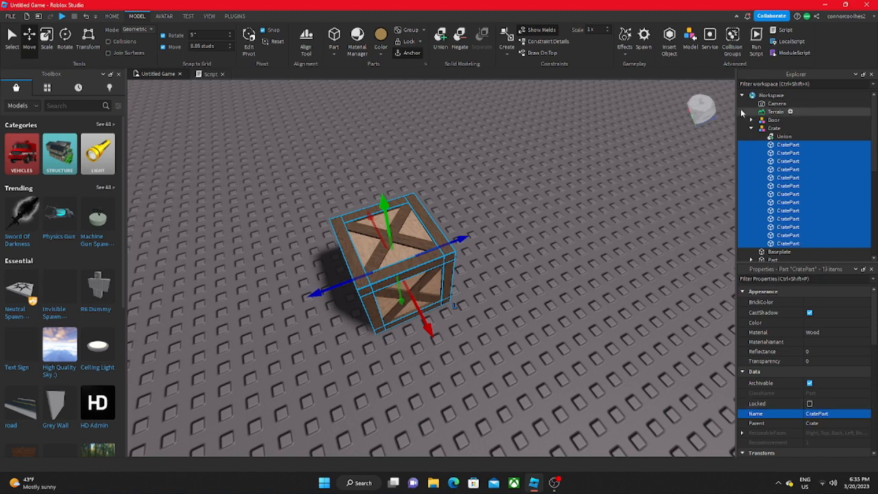
pyautogui.click(784, 136)
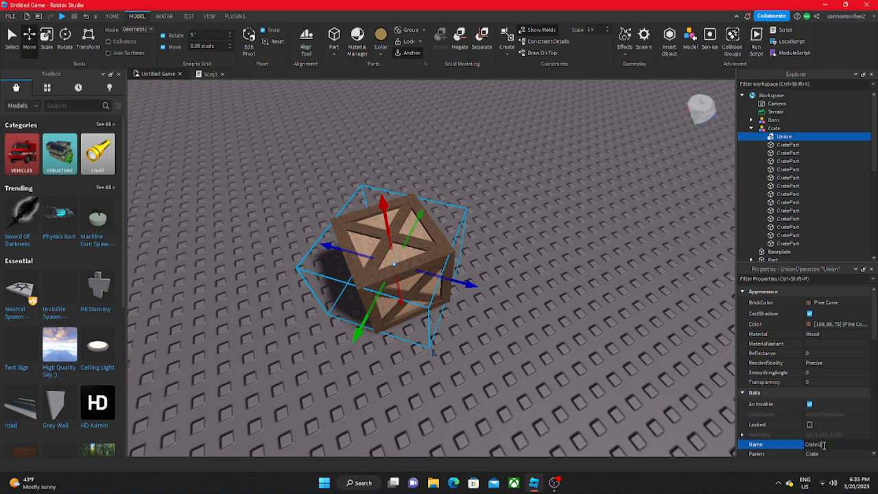
pyautogui.click(771, 146)
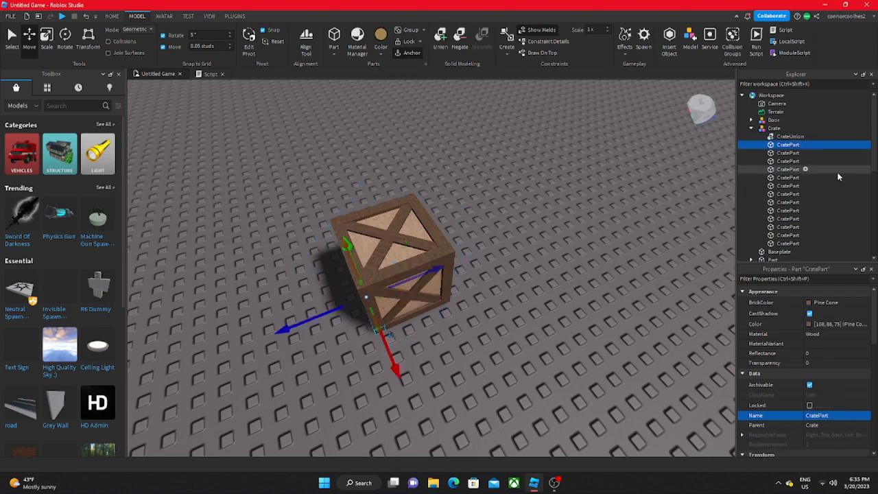
# Examine the grouped crate from near and far, checking that it selects as one model.
pyautogui.moveTo(532, 201)
pyautogui.mouseDown(button='right')
pyautogui.moveTo(486, 210)
pyautogui.moveTo(532, 200)
pyautogui.mouseUp(button='right')
pyautogui.scroll(5, 534, 200)
pyautogui.scroll(-5, 533, 200)
pyautogui.click(534, 200)
pyautogui.scroll(5, 487, 210)
pyautogui.scroll(-5, 487, 210)
pyautogui.scroll(4, 532, 200)
pyautogui.click(501, 221)
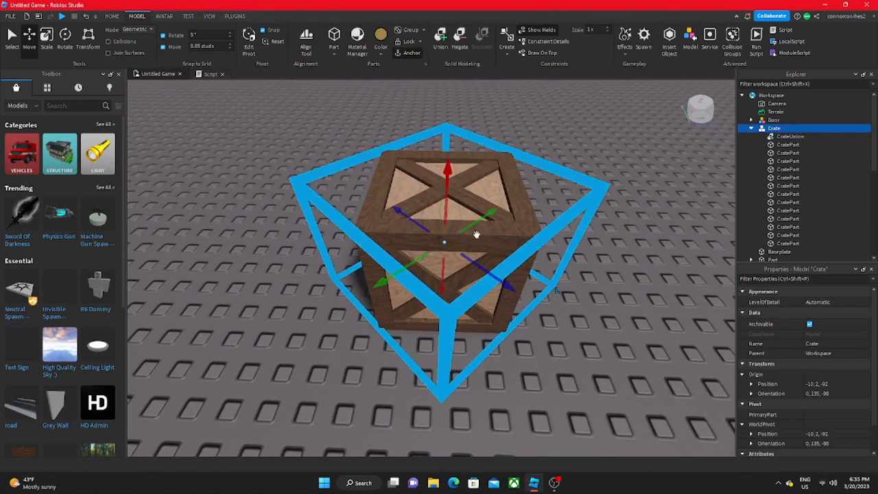
pyautogui.moveTo(423, 235); pyautogui.dragTo(422, 235, button='right')
pyautogui.scroll(-5, 423, 235)
pyautogui.scroll(-5, 423, 235)
pyautogui.scroll(5, 423, 235)
# Try moving the Crate model across the baseplate and undo the move.
pyautogui.click(113, 16)
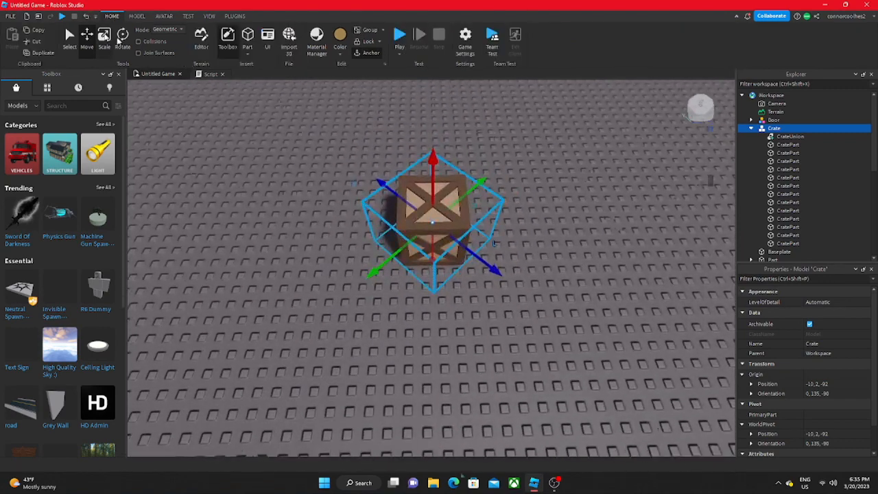
pyautogui.moveTo(423, 219); pyautogui.dragTo(496, 265)
pyautogui.hotkey('ctrl', 'z')
# Try placing the single purple fire part beside the crate and compare how the two objects sit.
pyautogui.moveTo(427, 272); pyautogui.dragTo(426, 271, button='right')
pyautogui.scroll(-4, 426, 272)
pyautogui.scroll(-4, 454, 226)
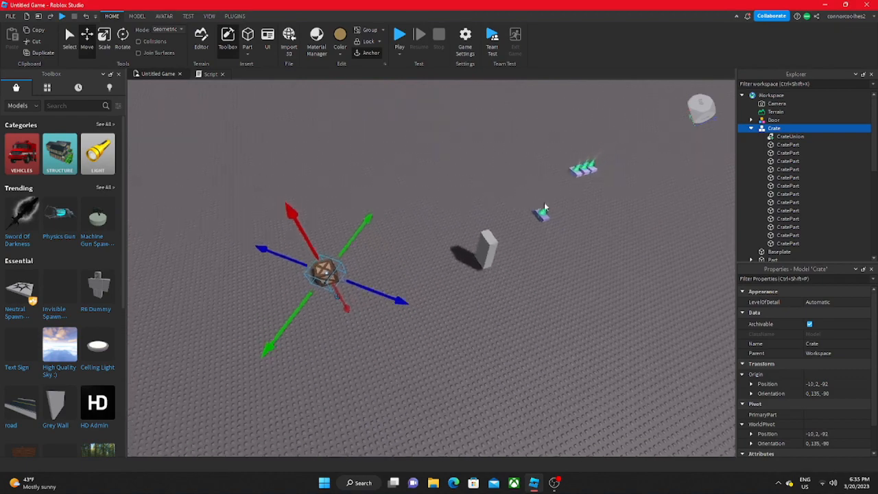
pyautogui.press('a')
pyautogui.press('w')
pyautogui.moveTo(529, 217); pyautogui.dragTo(528, 261)
pyautogui.scroll(-2, 782, 237)
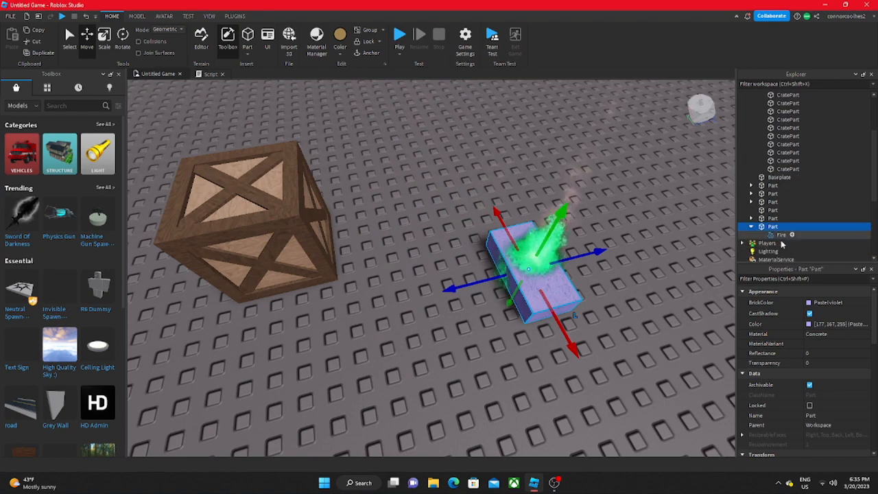
pyautogui.moveTo(585, 231); pyautogui.dragTo(586, 230, button='right')
pyautogui.scroll(3, 585, 230)
pyautogui.scroll(-5, 585, 230)
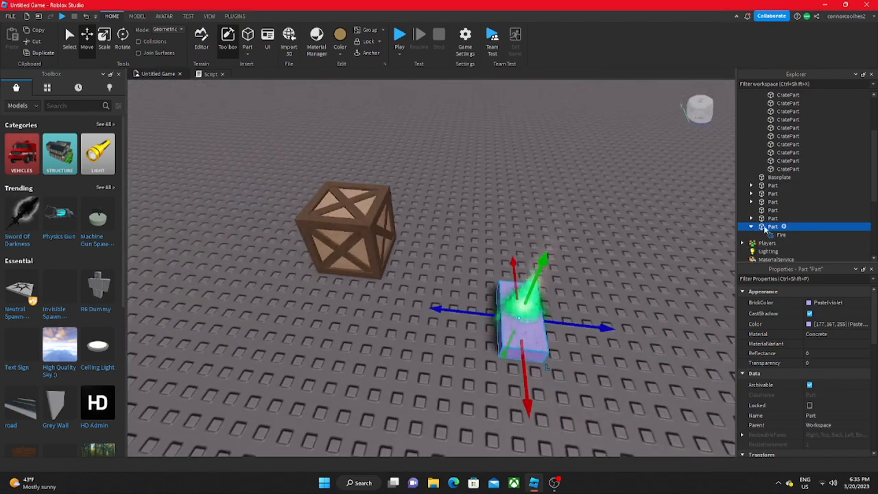
pyautogui.scroll(4, 557, 256)
pyautogui.moveTo(556, 256); pyautogui.dragTo(558, 260, button='right')
pyautogui.scroll(-7, 558, 261)
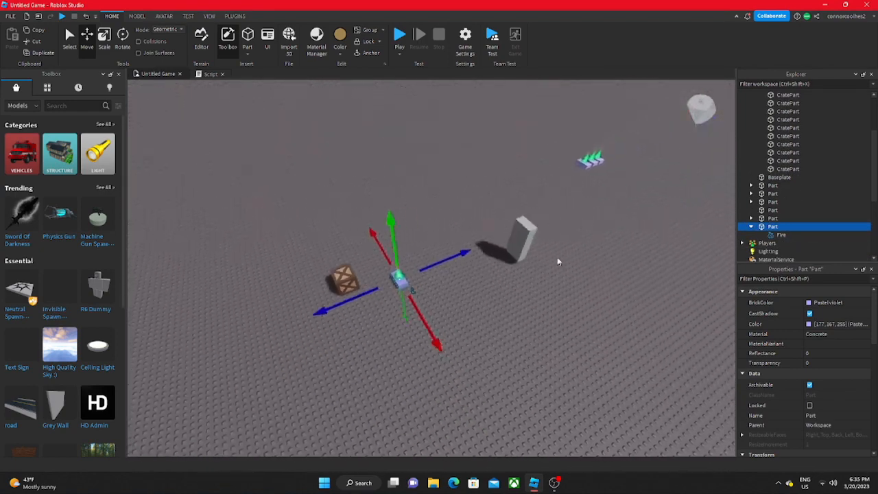
# Undo the fire part's move and the renaming of the crate's union.
pyautogui.hotkey('ctrl', 'z')
pyautogui.hotkey('ctrl', 'z')
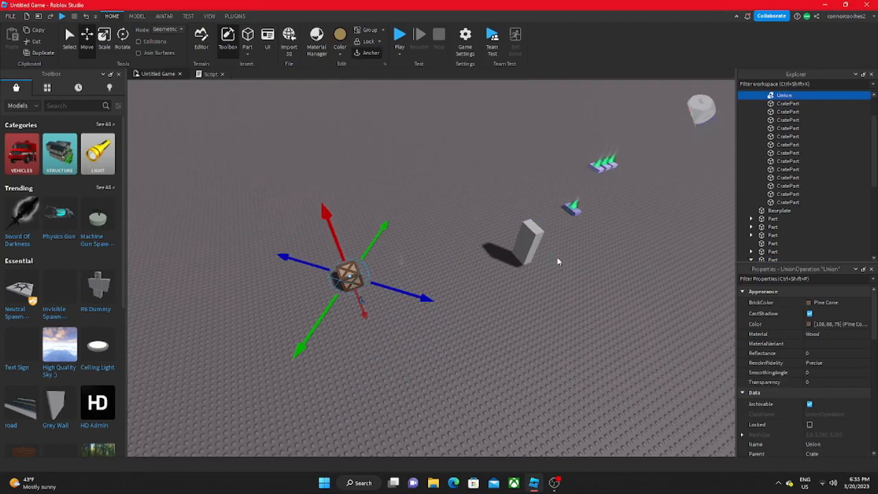
# Move the single purple fire part close to the crate.
pyautogui.click(571, 211)
pyautogui.press('f')
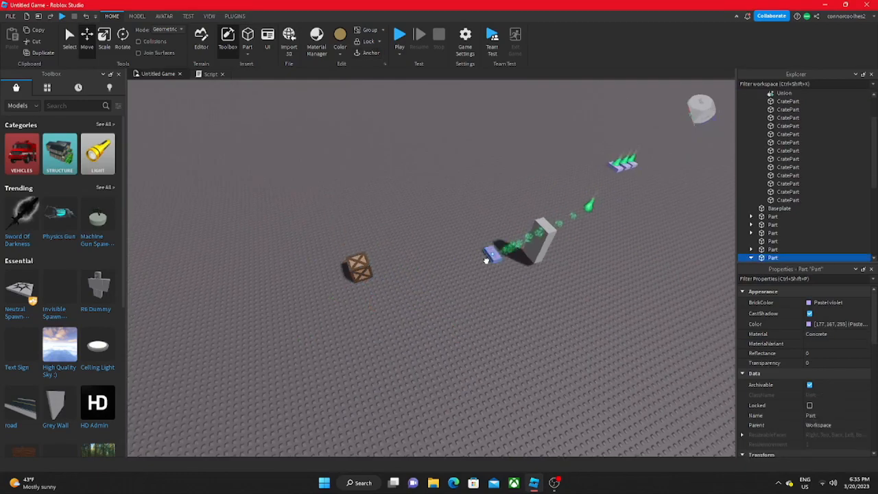
pyautogui.scroll(2, 490, 287)
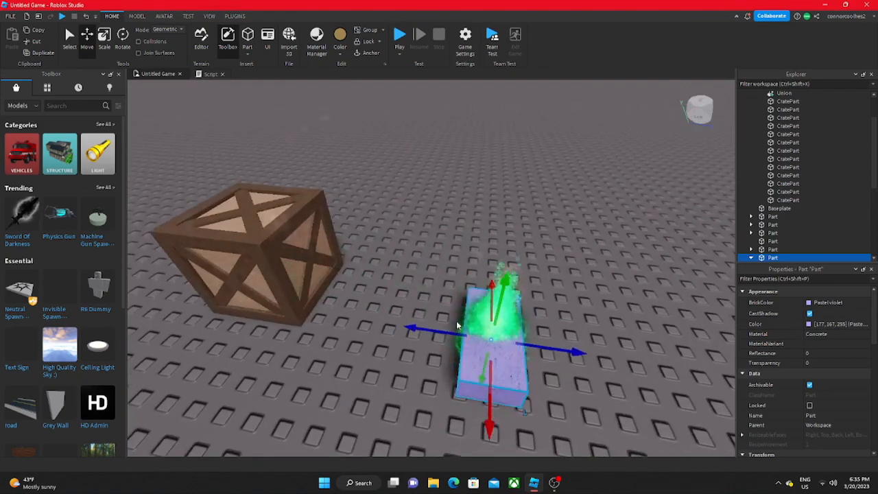
# Try sliding the purple fire part back and forth beside the crate to show how it moves.
pyautogui.moveTo(457, 330); pyautogui.dragTo(316, 294)
pyautogui.scroll(-4, 317, 295)
pyautogui.moveTo(317, 298); pyautogui.dragTo(316, 294, button='right')
pyautogui.scroll(2, 411, 297)
pyautogui.moveTo(316, 294); pyautogui.dragTo(428, 298)
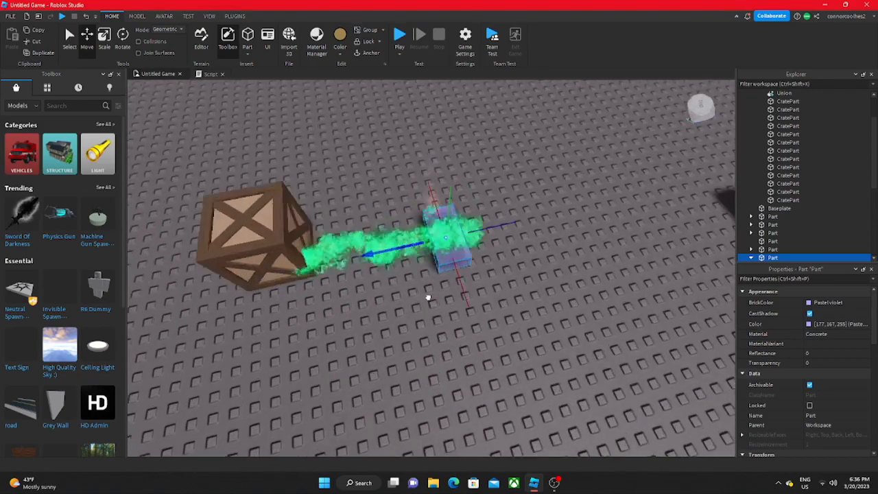
pyautogui.moveTo(429, 298); pyautogui.dragTo(427, 298, button='right')
pyautogui.scroll(2, 429, 297)
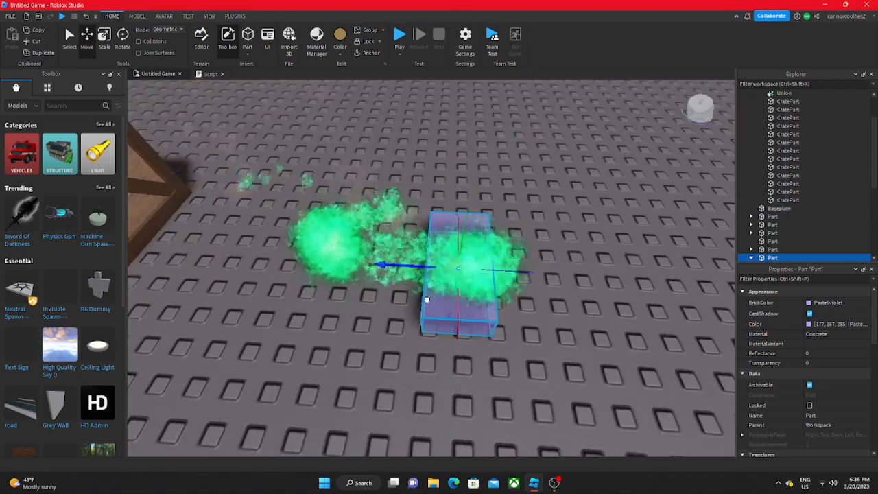
pyautogui.moveTo(428, 298); pyautogui.dragTo(429, 299)
pyautogui.moveTo(478, 236); pyautogui.dragTo(474, 237, button='right')
pyautogui.scroll(-2, 479, 234)
pyautogui.scroll(-3, 478, 234)
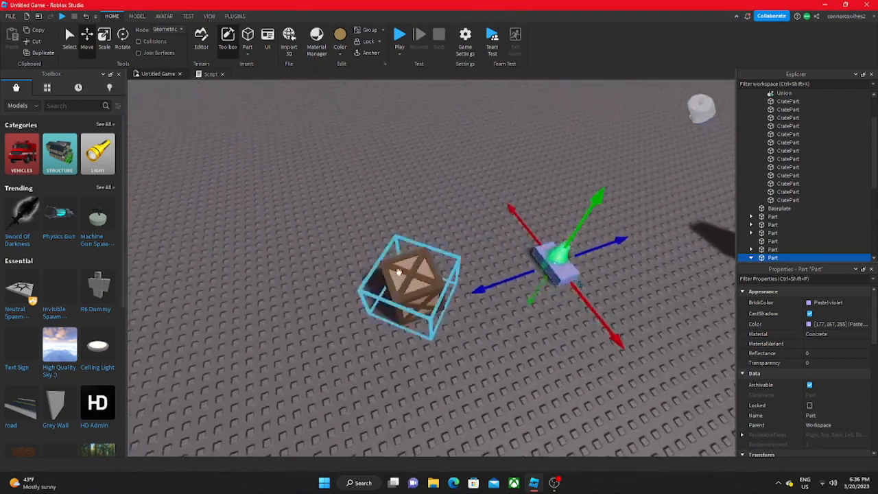
# Try sliding the Crate model along one of its diagonal horizontal axes.
pyautogui.click(411, 273)
pyautogui.press('f')
pyautogui.moveTo(409, 274); pyautogui.dragTo(396, 275, button='right')
pyautogui.scroll(-4, 405, 276)
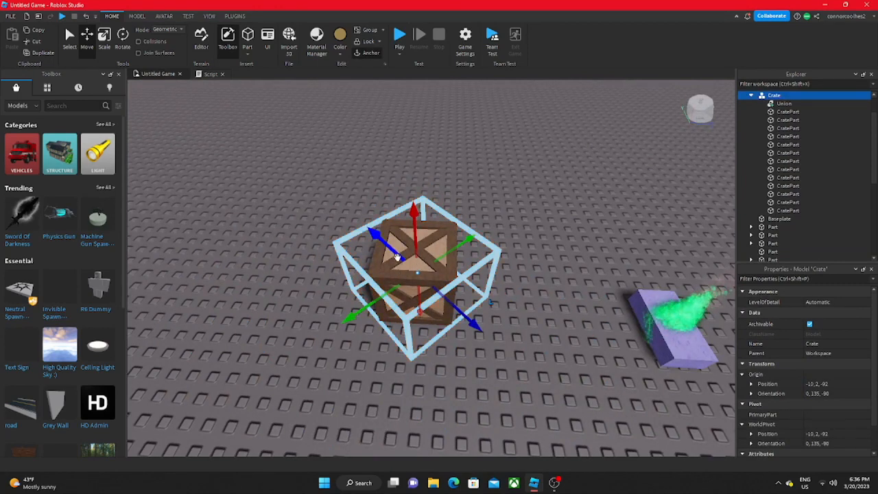
pyautogui.moveTo(397, 258); pyautogui.dragTo(437, 279)
pyautogui.scroll(-2, 449, 291)
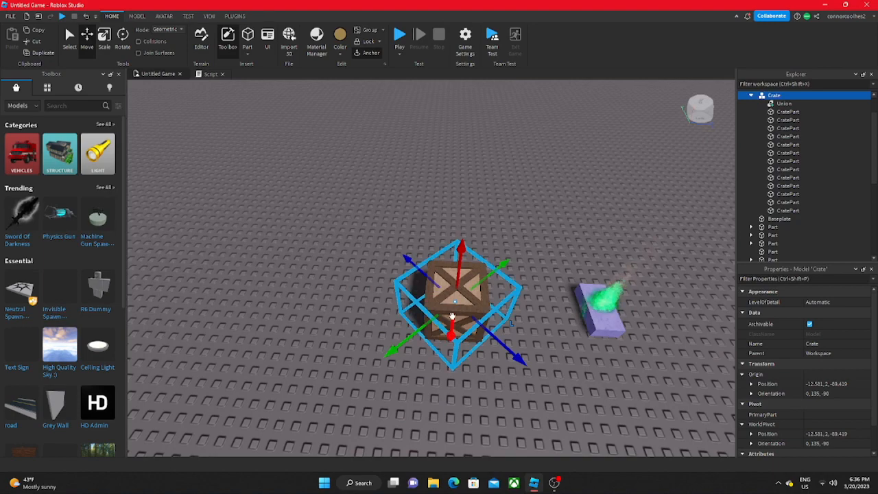
# Try moving the Crate model freely around the purple fire part to see how it aligns.
pyautogui.moveTo(452, 317); pyautogui.dragTo(387, 284)
pyautogui.scroll(-2, 529, 310)
pyautogui.press('d')
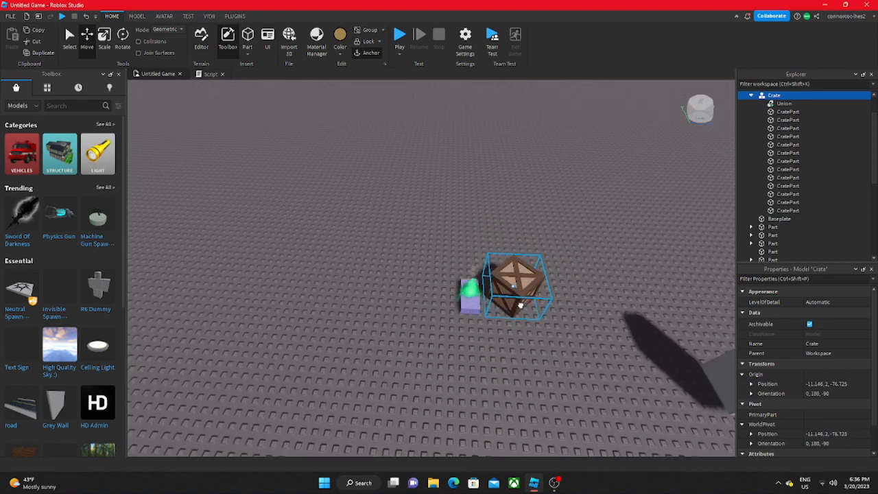
pyautogui.scroll(2, 464, 285)
pyautogui.scroll(-2, 417, 249)
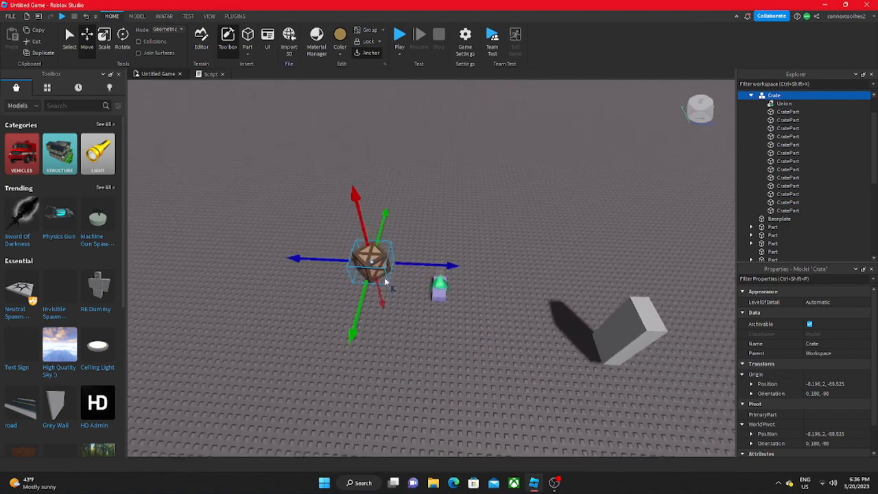
pyautogui.scroll(2, 399, 299)
pyautogui.moveTo(399, 299); pyautogui.dragTo(398, 295, button='right')
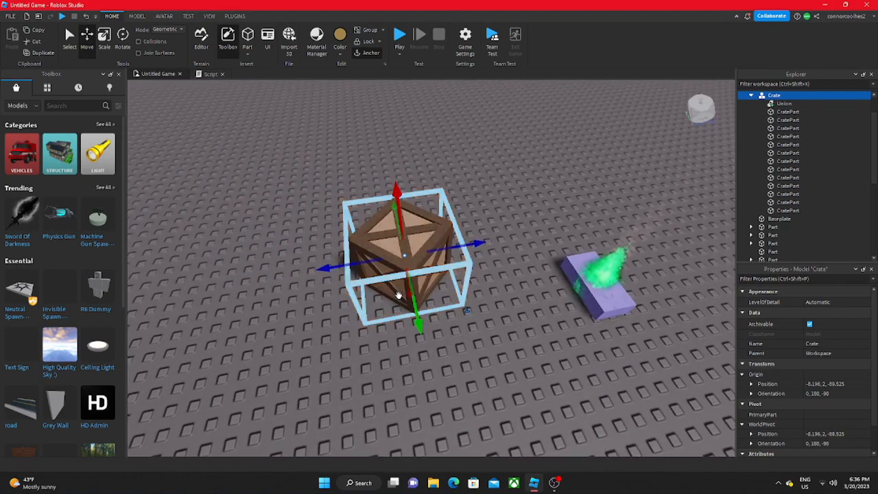
# Undo the crate's moves and the last shift of the purple fire part.
pyautogui.hotkey('ctrl', 'z')
pyautogui.hotkey('ctrl', 'z')
pyautogui.hotkey('ctrl', 'z')
pyautogui.hotkey('ctrl', 'z')
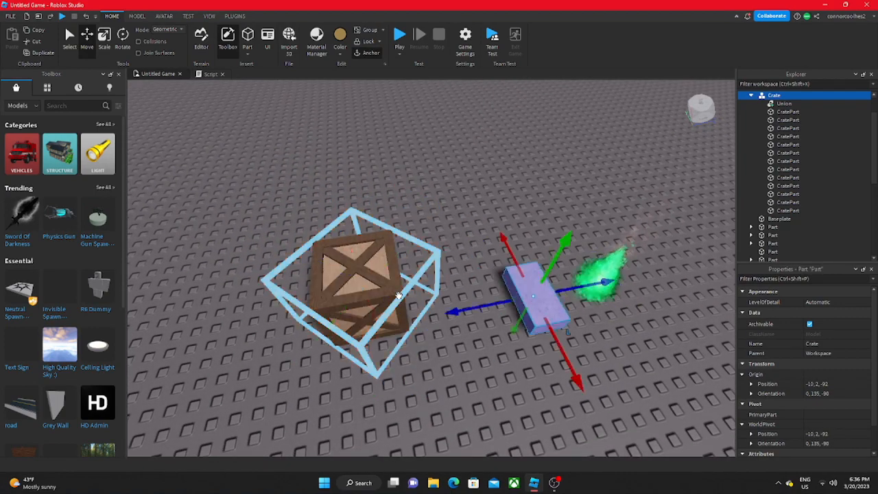
# Select the Crate model and turn on pivot editing for it.
pyautogui.moveTo(399, 295); pyautogui.dragTo(396, 288, button='right')
pyautogui.scroll(3, 397, 288)
pyautogui.click(428, 257)
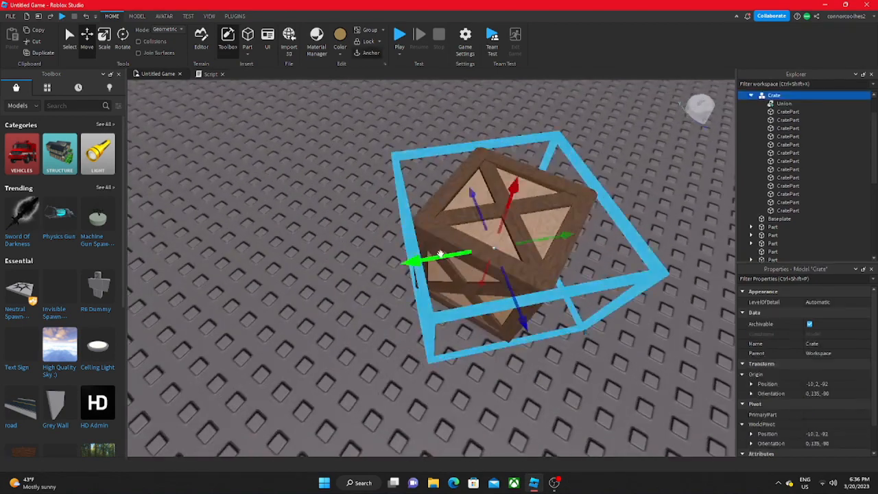
pyautogui.scroll(4, 312, 158)
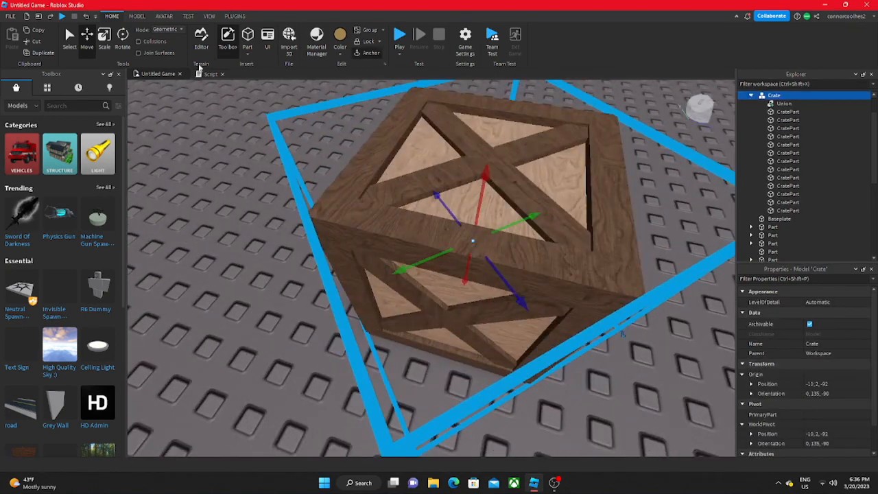
pyautogui.click(137, 16)
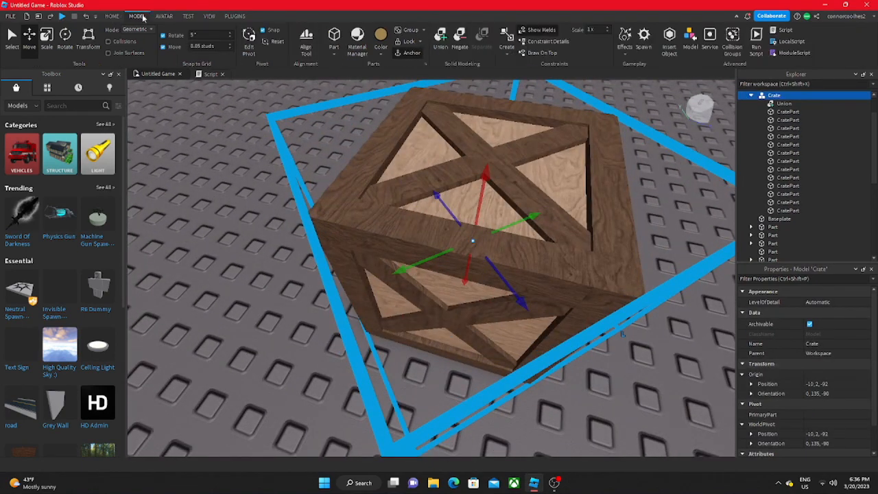
pyautogui.moveTo(380, 208); pyautogui.dragTo(388, 207, button='right')
pyautogui.scroll(-4, 380, 207)
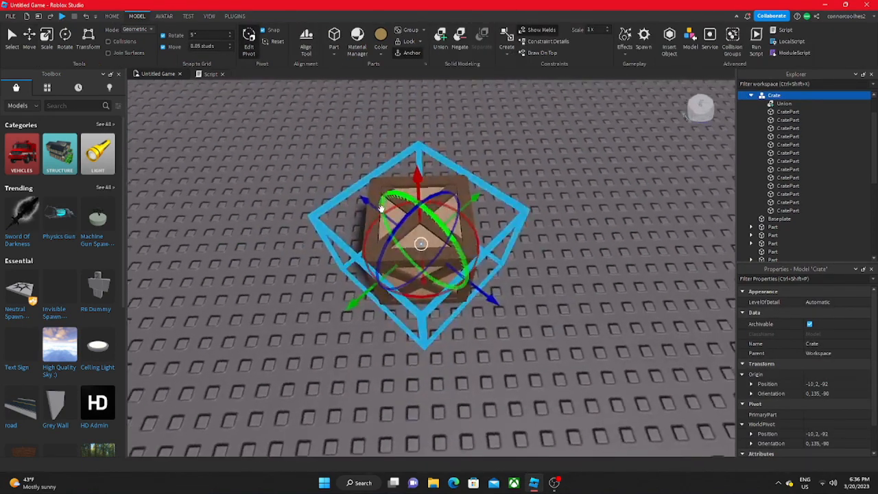
# Rotate the Crate model's pivot to orientation 0, -180, -90 so its bounding box lines up with the crate's sides.
pyautogui.scroll(2, 379, 204)
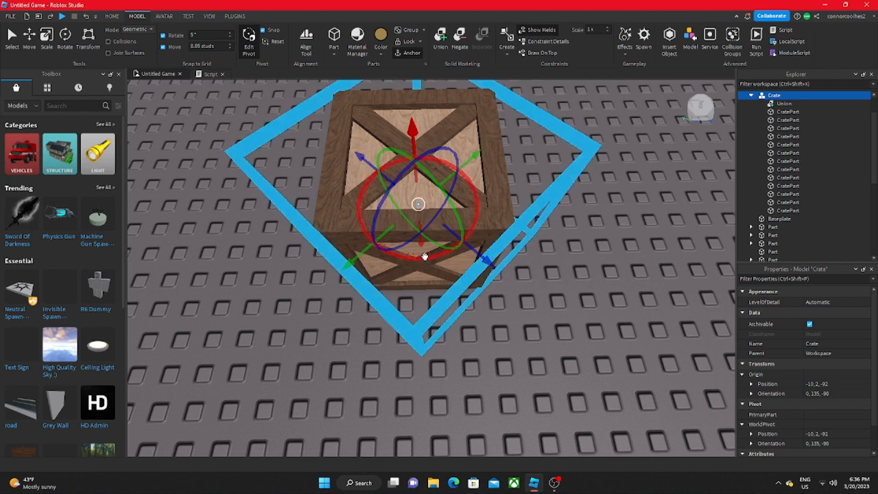
pyautogui.moveTo(425, 257); pyautogui.dragTo(425, 257)
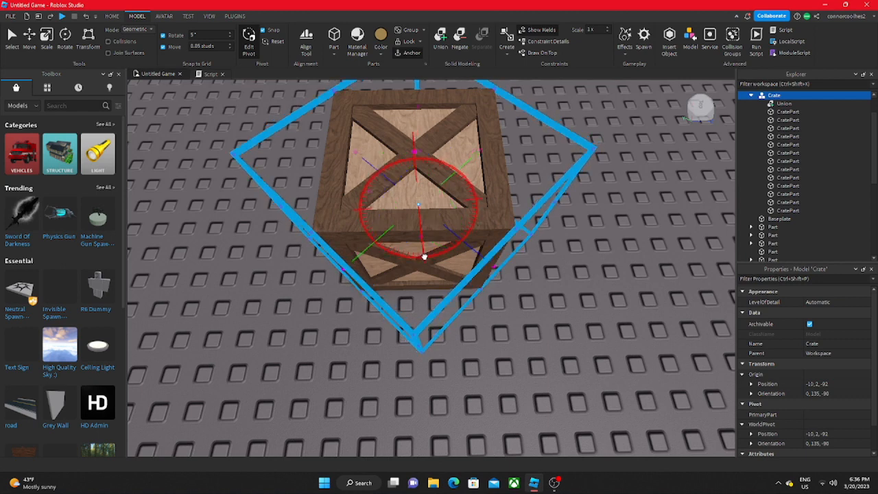
pyautogui.moveTo(424, 256); pyautogui.dragTo(469, 238)
pyautogui.scroll(-10, 468, 238)
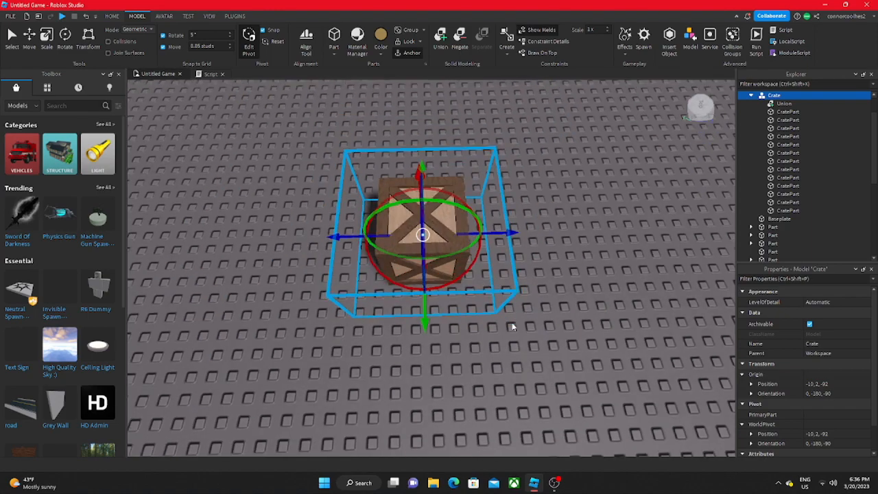
pyautogui.press('f')
pyautogui.click(363, 345)
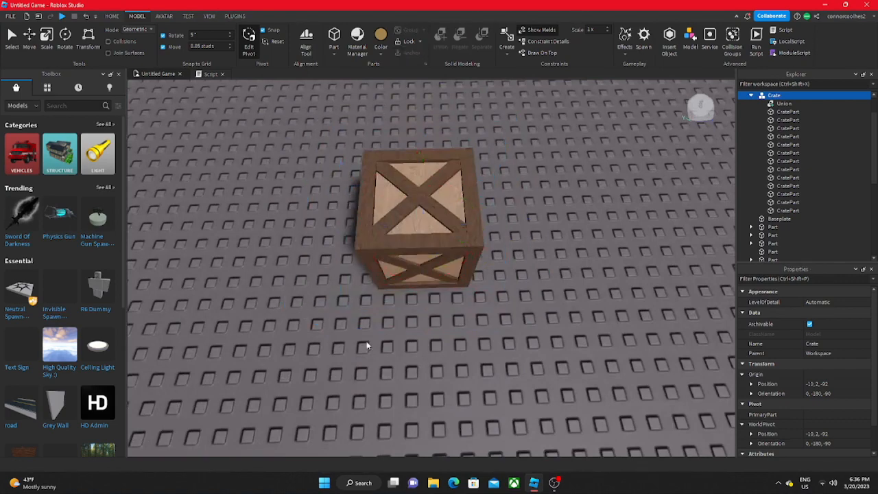
# Move the Crate model freely with the Select tool to an open spot at about -36.65, 2, -60.08.
pyautogui.click(112, 15)
pyautogui.click(412, 212)
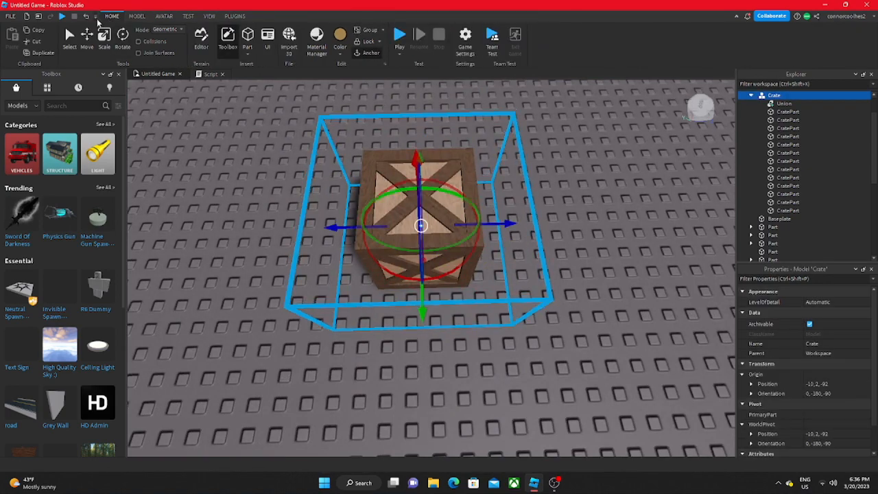
pyautogui.click(69, 39)
pyautogui.scroll(-2, 402, 250)
pyautogui.moveTo(395, 233); pyautogui.dragTo(432, 301, button='right')
pyautogui.moveTo(433, 301); pyautogui.dragTo(484, 282)
pyautogui.moveTo(462, 298); pyautogui.dragTo(485, 282, button='right')
pyautogui.moveTo(485, 281); pyautogui.dragTo(487, 281)
pyautogui.moveTo(484, 281); pyautogui.dragTo(487, 280, button='right')
pyautogui.moveTo(487, 281); pyautogui.dragTo(484, 280)
pyautogui.moveTo(487, 281); pyautogui.dragTo(485, 280, button='right')
pyautogui.scroll(-2, 485, 281)
pyautogui.moveTo(484, 281); pyautogui.dragTo(392, 286)
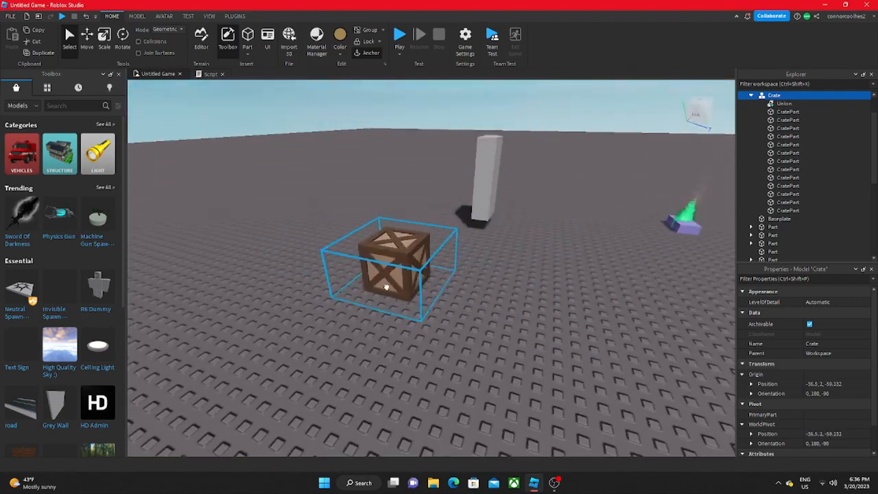
pyautogui.scroll(3, 392, 286)
pyautogui.click(137, 16)
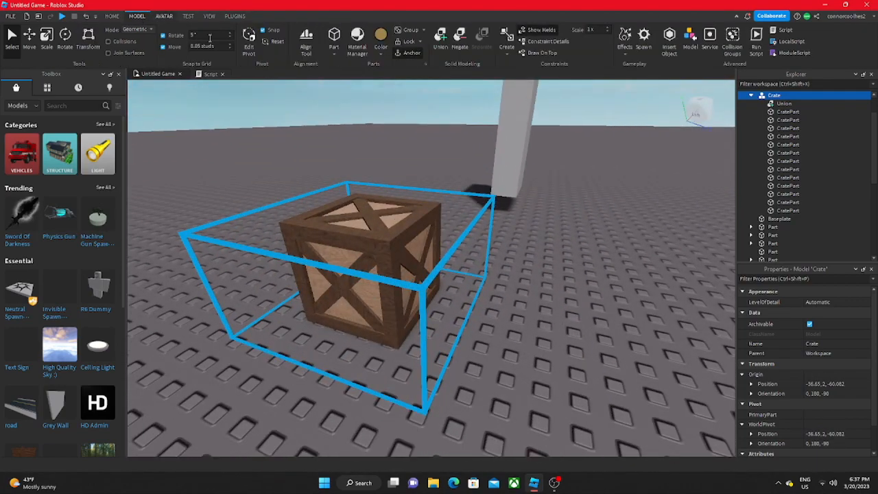
# Edit the Crate model's pivot and move it to the side of the bounding box at -36.65, 2, -56.364.
pyautogui.click(249, 41)
pyautogui.scroll(2, 328, 218)
pyautogui.moveTo(328, 219); pyautogui.dragTo(359, 275, button='right')
pyautogui.scroll(-3, 359, 274)
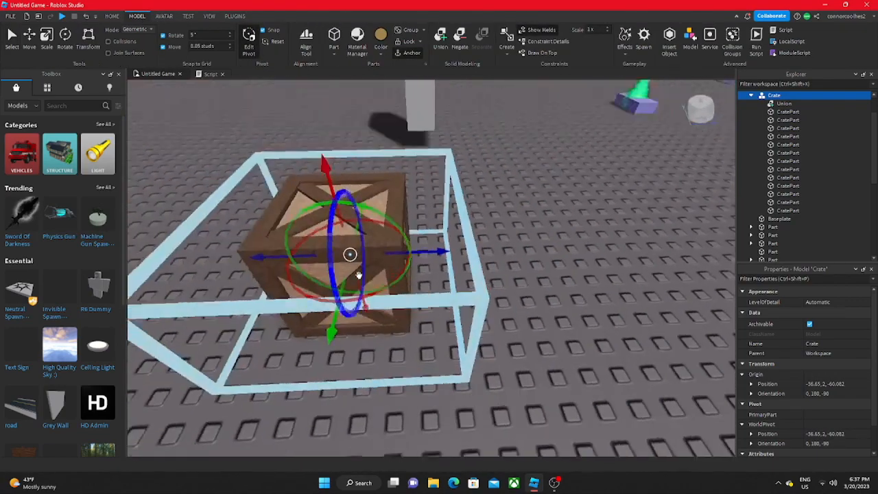
pyautogui.scroll(2, 375, 274)
pyautogui.moveTo(390, 267); pyautogui.dragTo(408, 270)
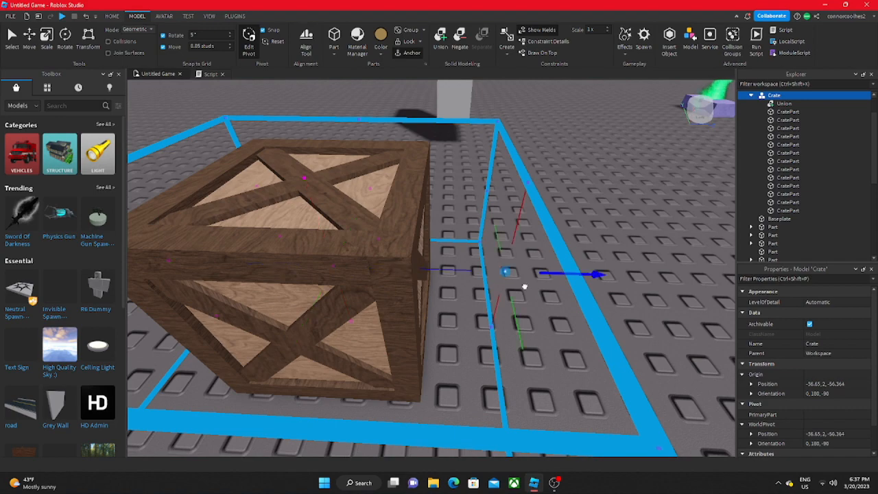
pyautogui.moveTo(532, 292); pyautogui.dragTo(488, 292, button='right')
pyautogui.scroll(-3, 439, 272)
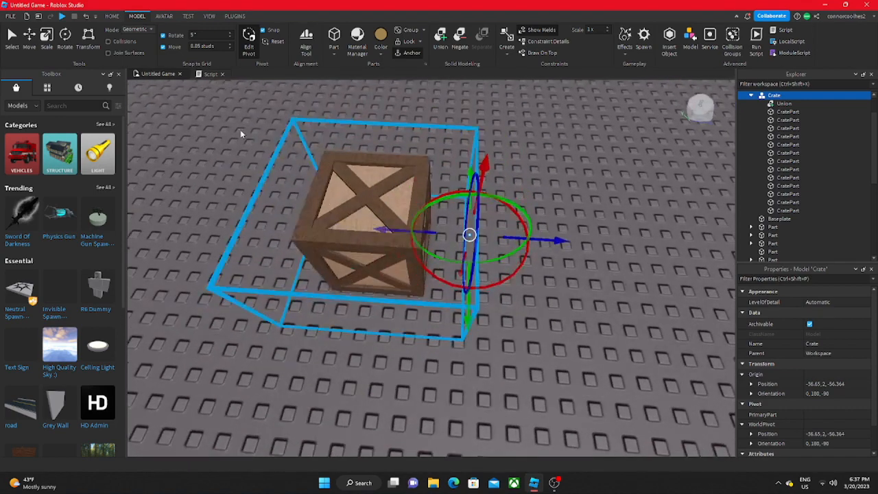
# Try rotating the Crate model about its offset pivot, and undo back to the pivot at -36.65, 2, -60.082.
pyautogui.click(112, 16)
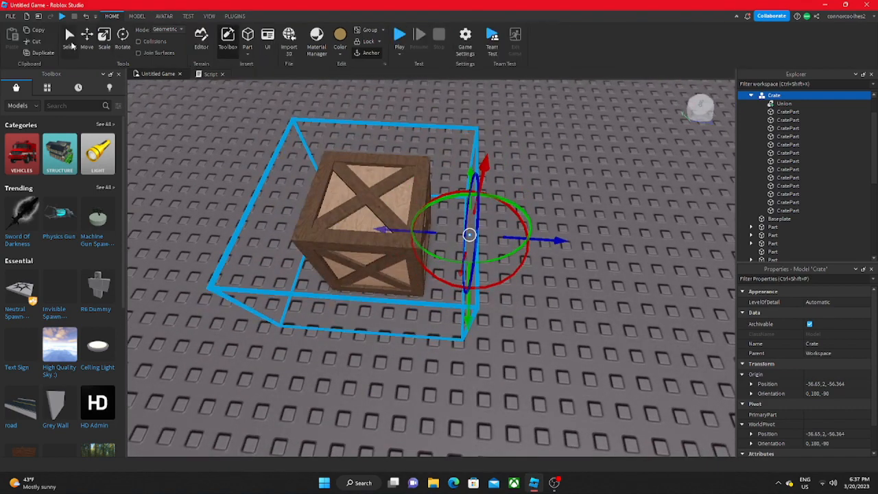
pyautogui.click(482, 243)
pyautogui.click(417, 232)
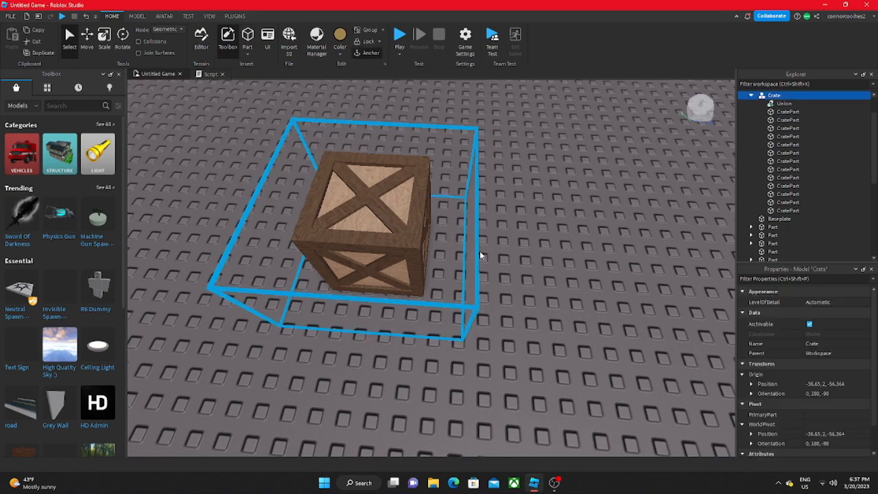
pyautogui.press('w')
pyautogui.press('s')
pyautogui.press('w')
pyautogui.click(125, 46)
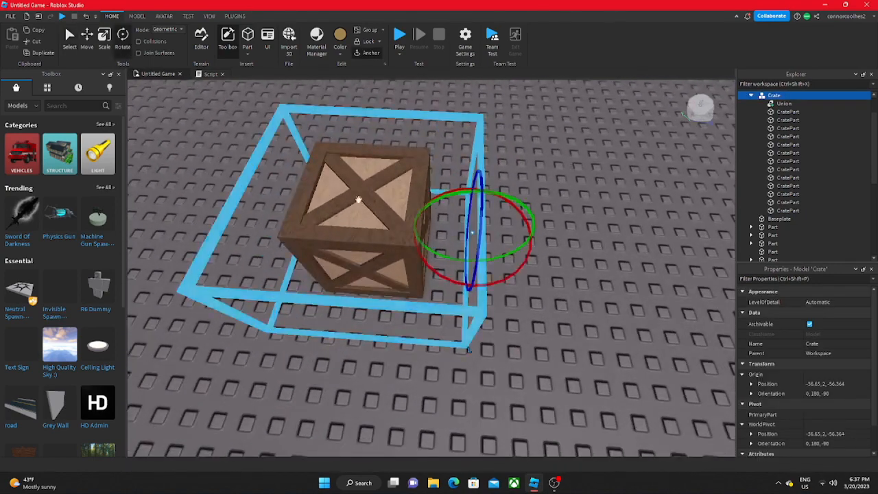
pyautogui.moveTo(452, 277); pyautogui.dragTo(419, 169)
pyautogui.click(420, 170)
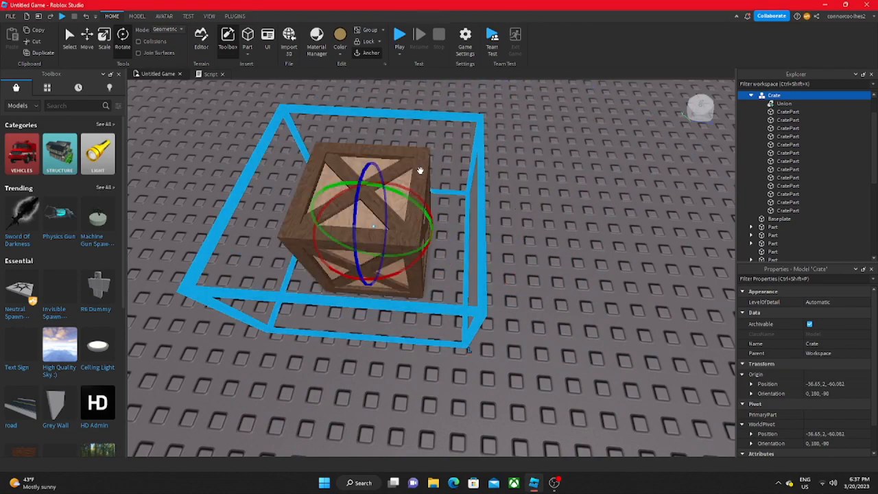
pyautogui.moveTo(297, 192); pyautogui.dragTo(297, 193, button='right')
pyautogui.press('w')
pyautogui.press('s')
pyautogui.press('w')
pyautogui.press('s')
pyautogui.press('w')
pyautogui.scroll(2, 298, 193)
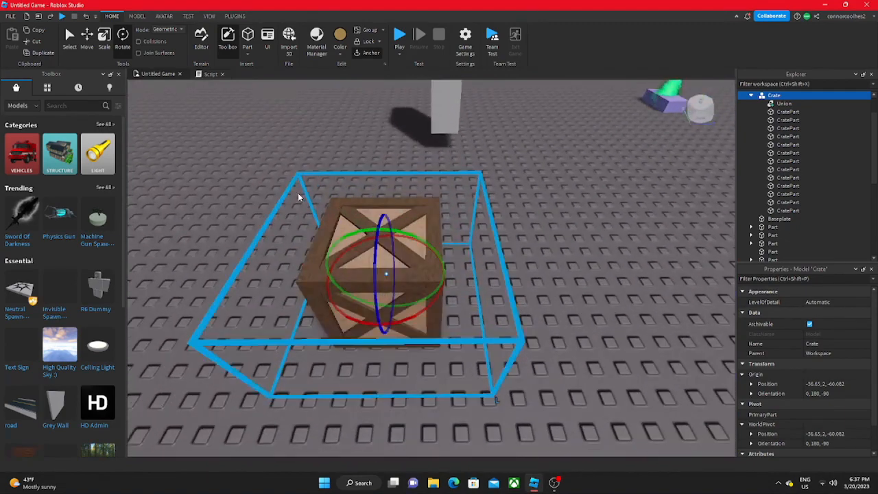
pyautogui.scroll(-5, 298, 193)
pyautogui.click(298, 193)
pyautogui.click(376, 253)
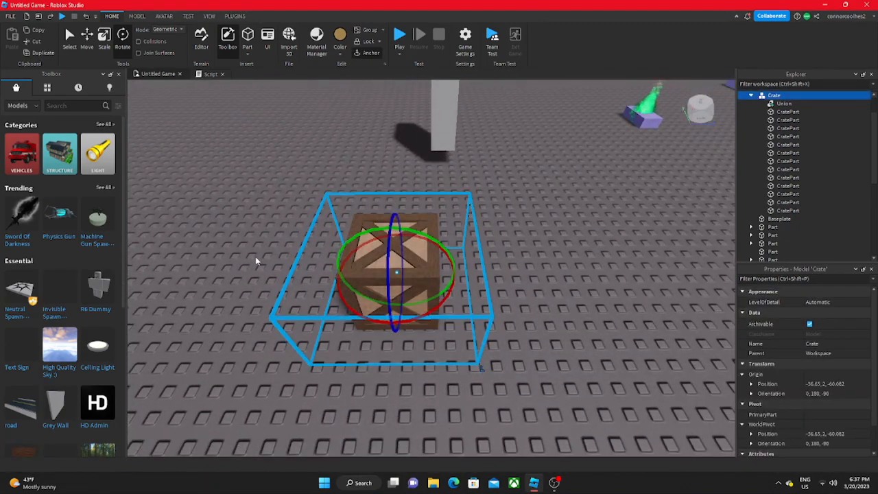
# Find the linen-coloured inner CratePart within the Crate model and change its material to wood planks.
pyautogui.click(787, 213)
pyautogui.press('Up')
pyautogui.press('Down')
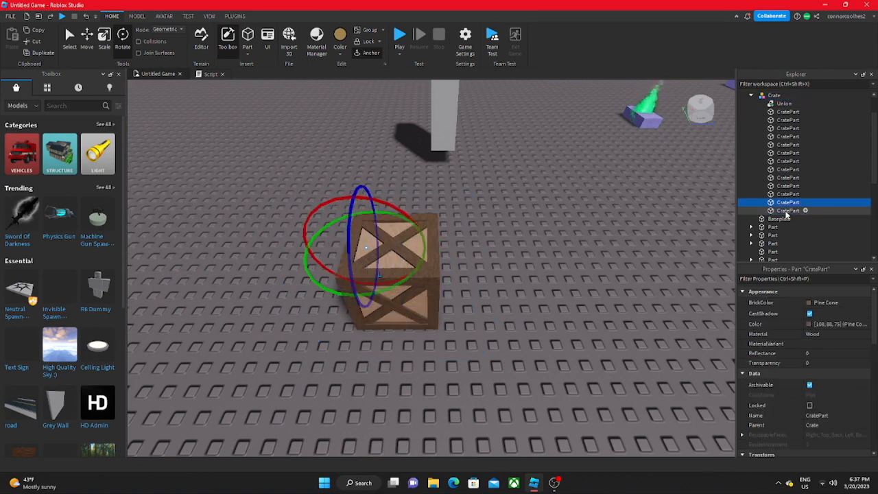
pyautogui.press('Up')
pyautogui.press('Up')
pyautogui.press('Up')
pyautogui.press('Up')
pyautogui.press('Up')
pyautogui.press('Up')
pyautogui.press('Up')
pyautogui.press('Up')
pyautogui.press('Up')
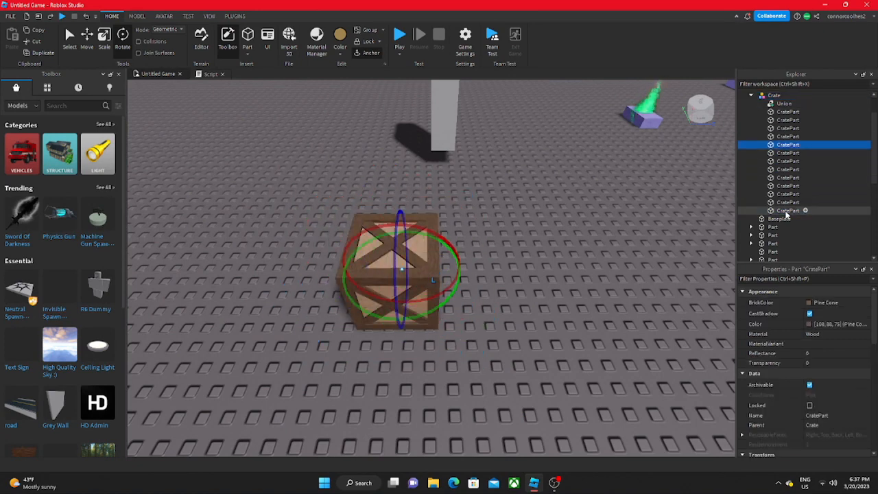
pyautogui.click(807, 334)
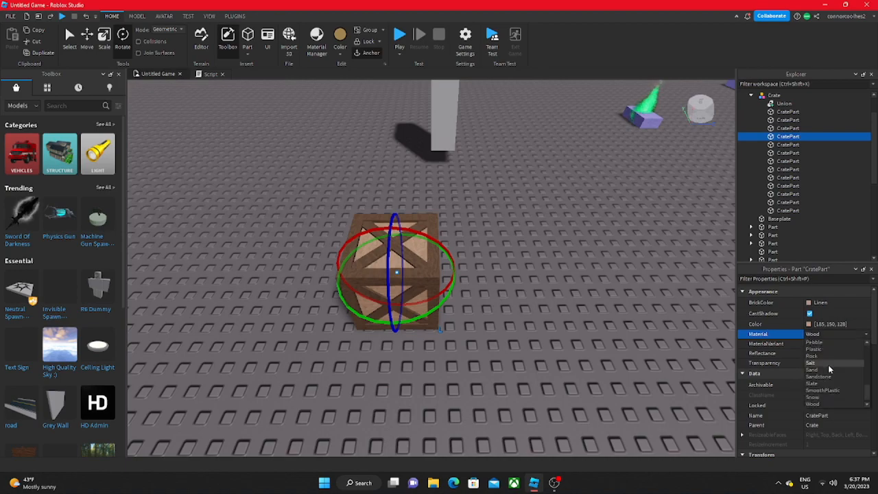
pyautogui.click(829, 405)
# Inspect the crate's panels and slats up close from different angles with nothing selected.
pyautogui.moveTo(597, 306); pyautogui.dragTo(597, 306, button='right')
pyautogui.click(597, 306)
pyautogui.press('w')
pyautogui.scroll(-5, 596, 306)
pyautogui.scroll(4, 597, 306)
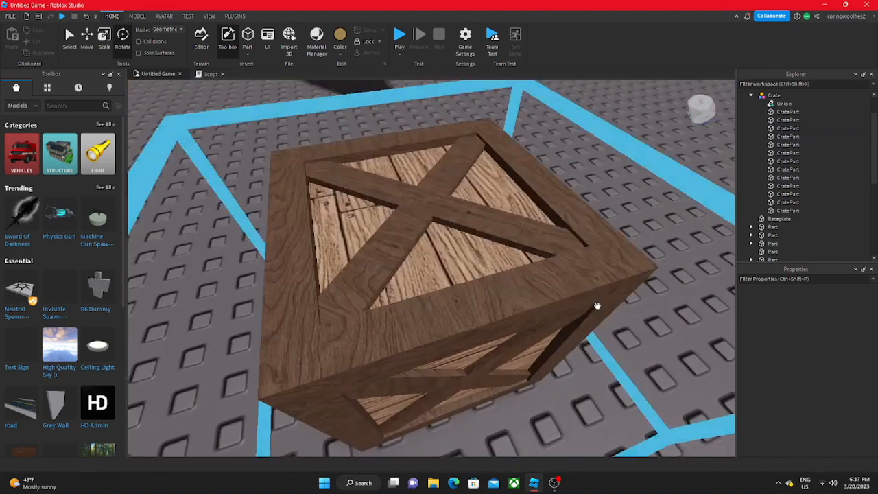
pyautogui.scroll(-5, 597, 306)
pyautogui.scroll(3, 597, 306)
pyautogui.scroll(-2, 383, 278)
# Select the Crate model, collapse its part list and start saving it to Roblox.
pyautogui.click(382, 278)
pyautogui.scroll(3, 343, 276)
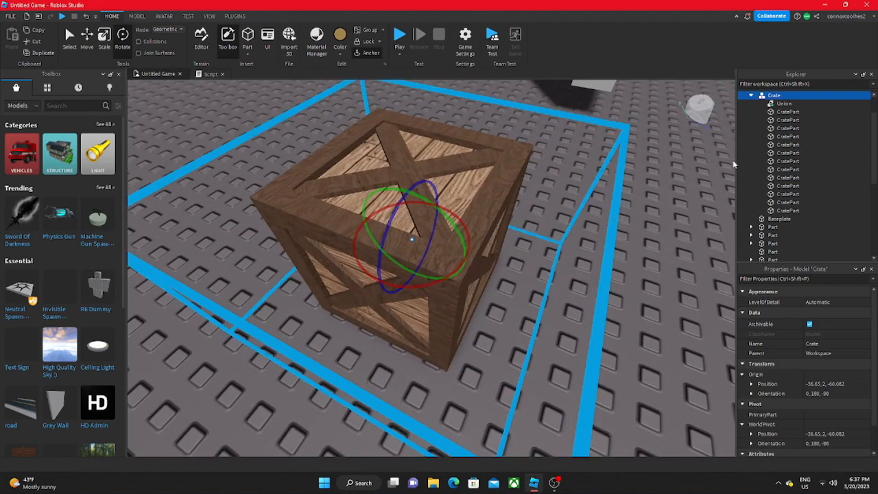
pyautogui.click(752, 96)
pyautogui.rightClick(765, 96)
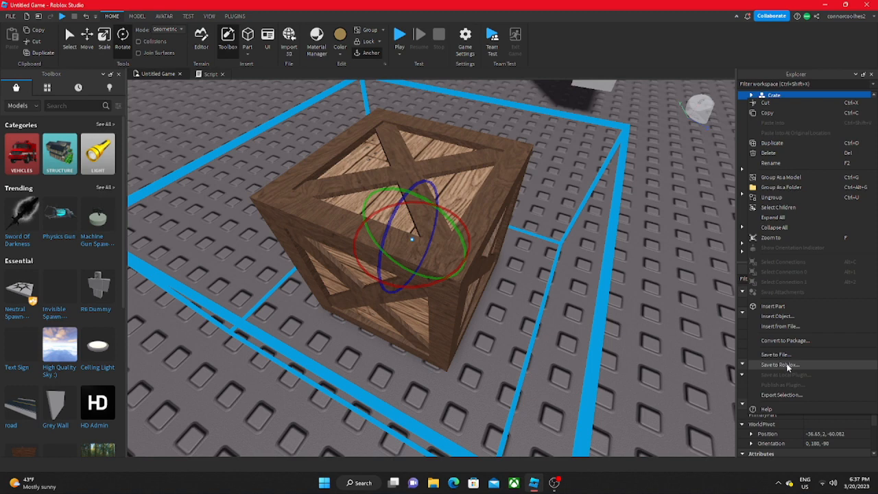
pyautogui.click(789, 367)
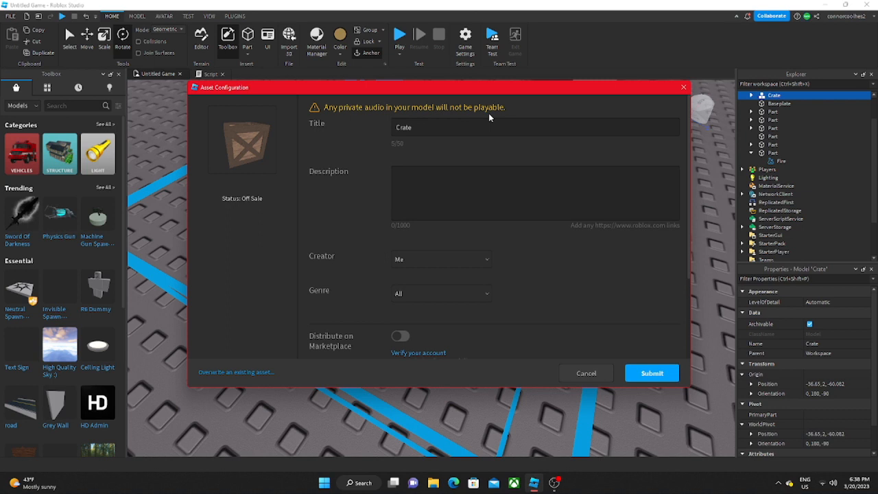
# Title the asset "Crate Model" and enter a description crediting its creator.
pyautogui.click(428, 128)
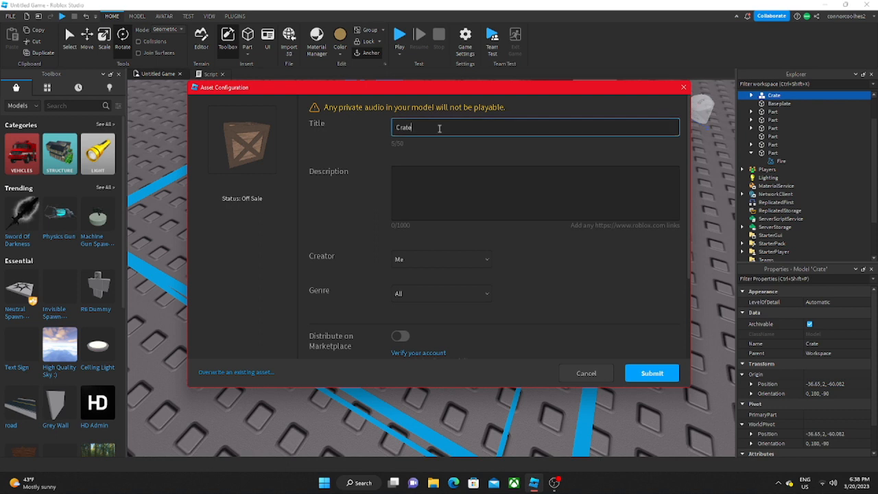
pyautogui.write('Model')
pyautogui.click(461, 180)
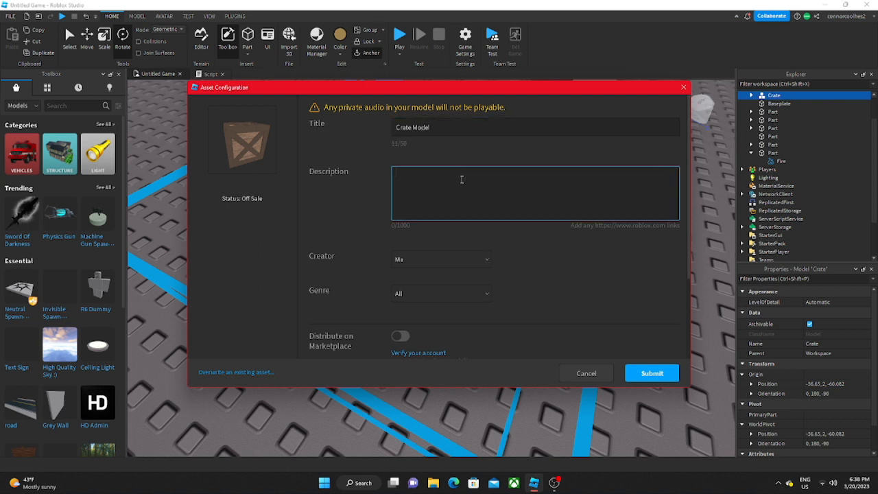
pyautogui.write('Created by AcidicalPortal.')
# Review the asset's creator, genre and distribution options, keeping the creator as Me and the genre as All.
pyautogui.scroll(-2, 456, 261)
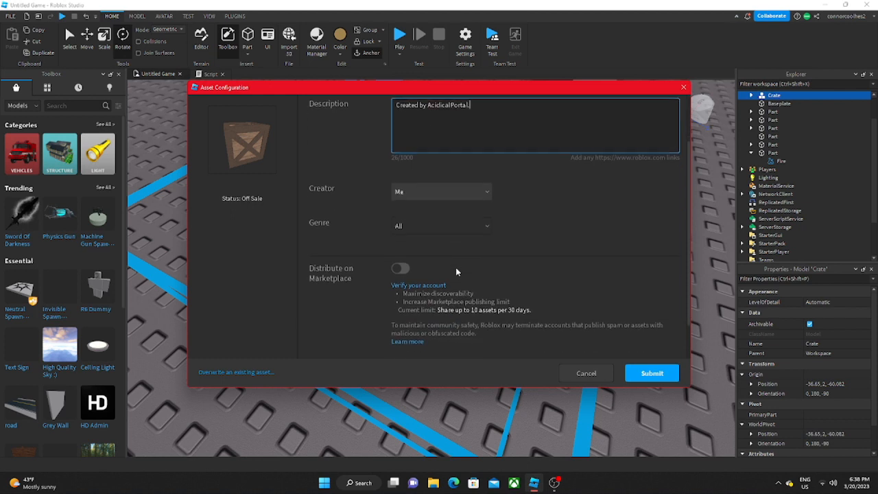
pyautogui.click(412, 182)
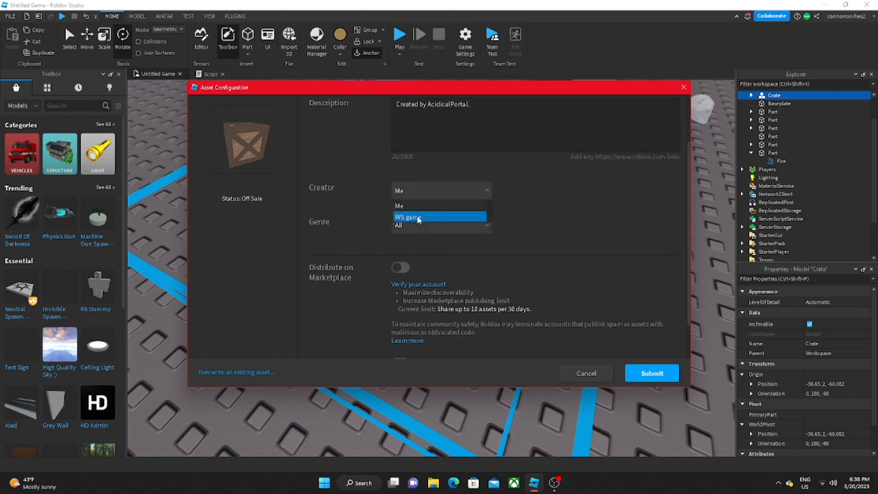
pyautogui.click(410, 190)
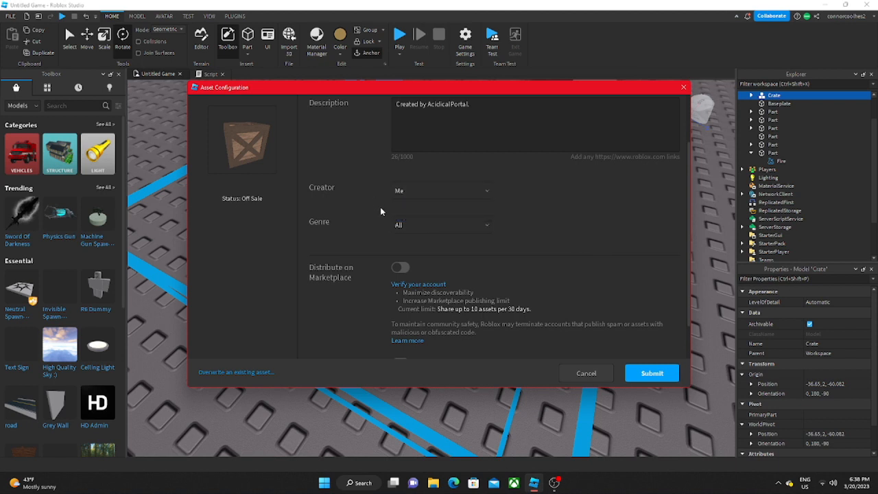
pyautogui.click(401, 227)
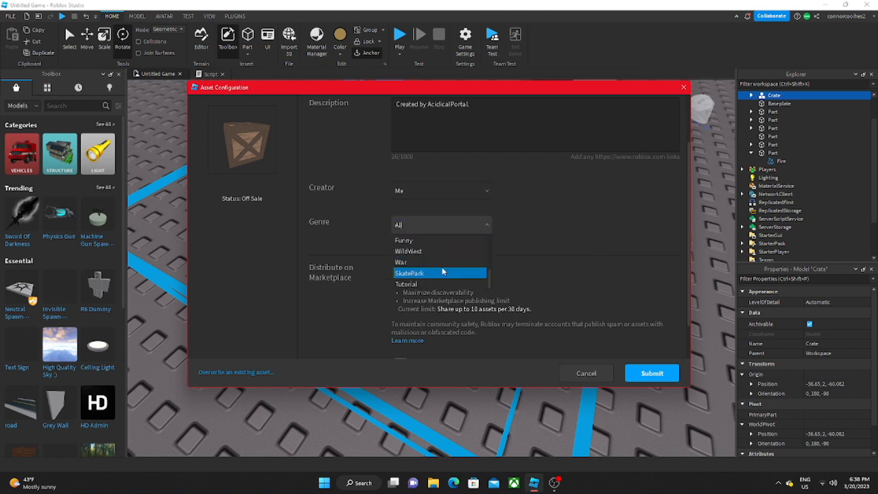
pyautogui.scroll(2, 441, 267)
pyautogui.scroll(-2, 441, 267)
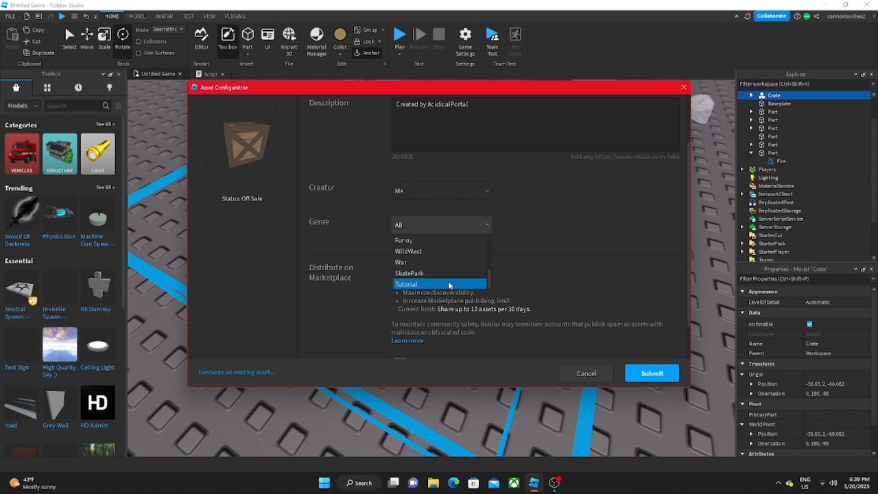
pyautogui.scroll(3, 450, 284)
pyautogui.scroll(-3, 453, 278)
pyautogui.scroll(3, 450, 263)
pyautogui.click(426, 226)
pyautogui.scroll(1, 497, 306)
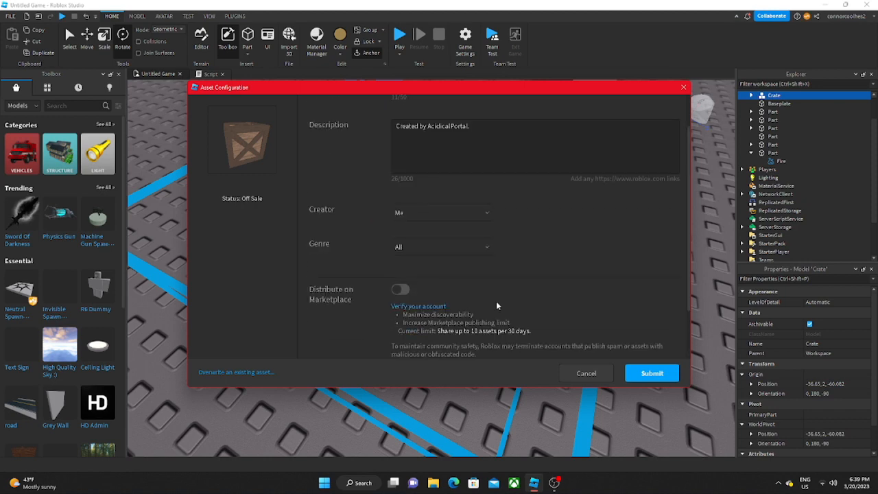
pyautogui.scroll(2, 496, 305)
pyautogui.scroll(-3, 531, 303)
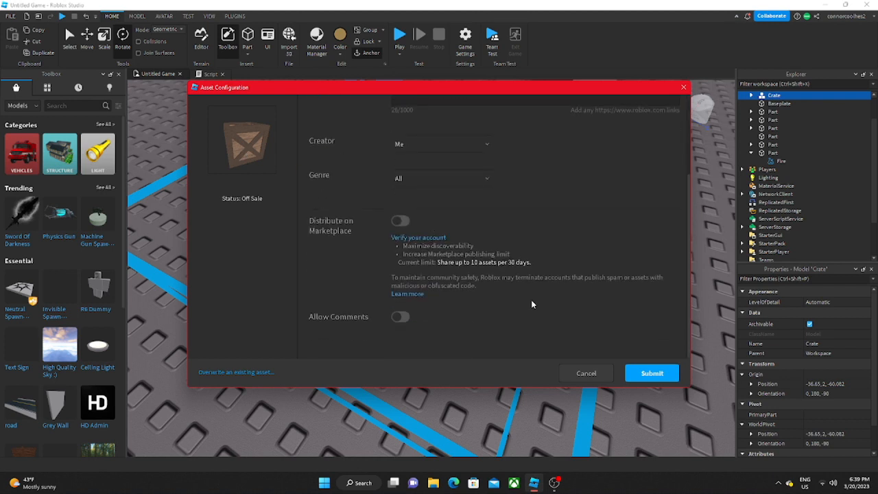
# Submit the Crate Model asset without Marketplace distribution, and open its web page and the item's further options.
pyautogui.click(650, 372)
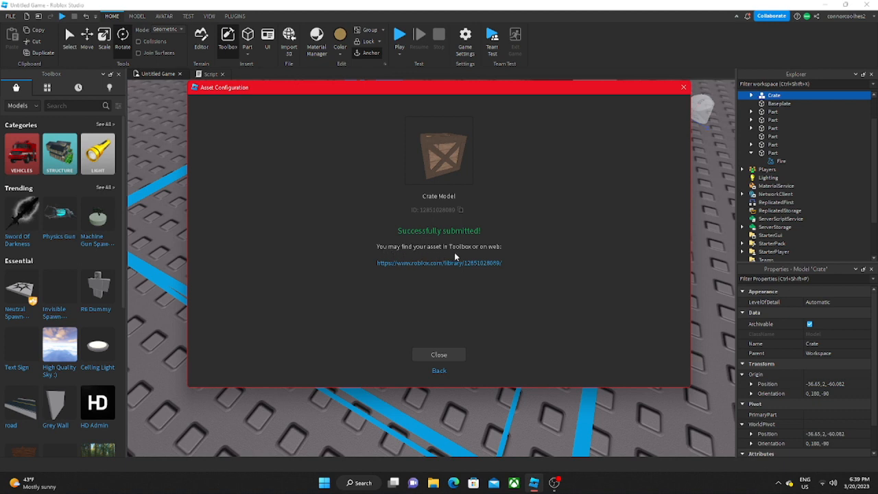
pyautogui.click(397, 264)
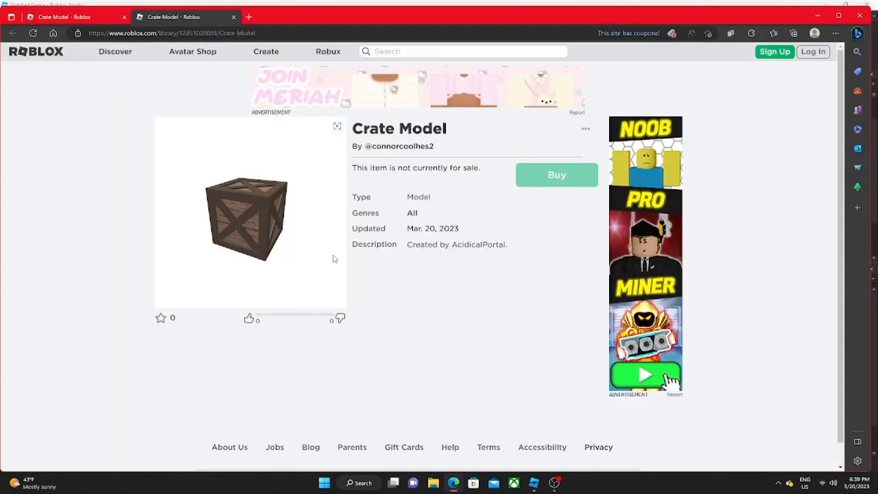
pyautogui.click(586, 130)
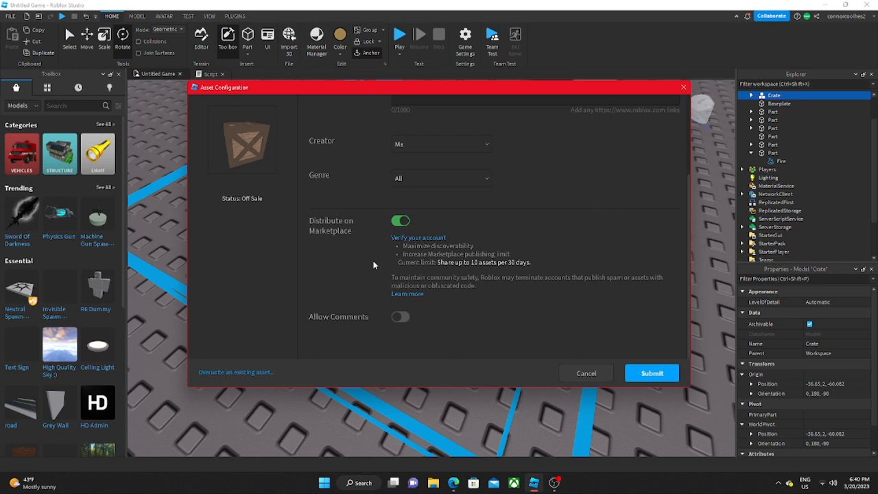
# Submit the model as the asset "Crate" with Distribute on Marketplace turned on.
pyautogui.scroll(1, 378, 260)
pyautogui.scroll(-1, 378, 264)
pyautogui.click(650, 371)
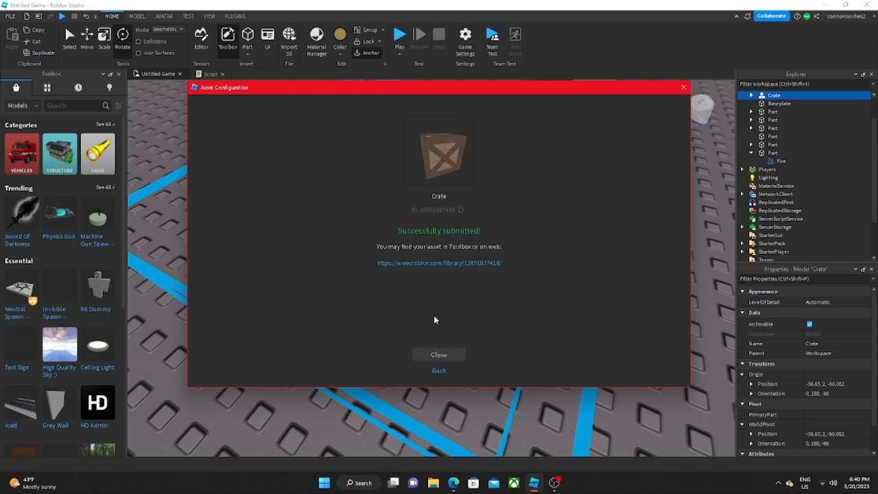
# Open the distributed Crate asset's web page and compare it with the Crate Model page.
pyautogui.click(414, 264)
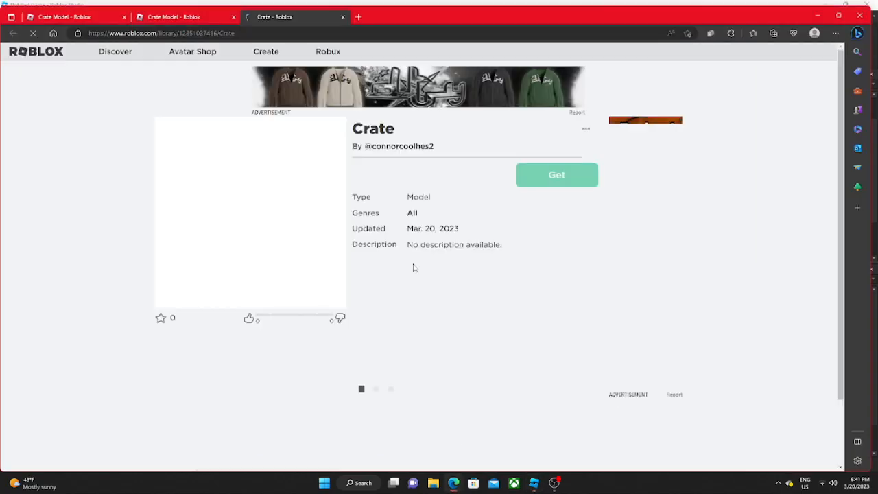
pyautogui.scroll(-1, 416, 241)
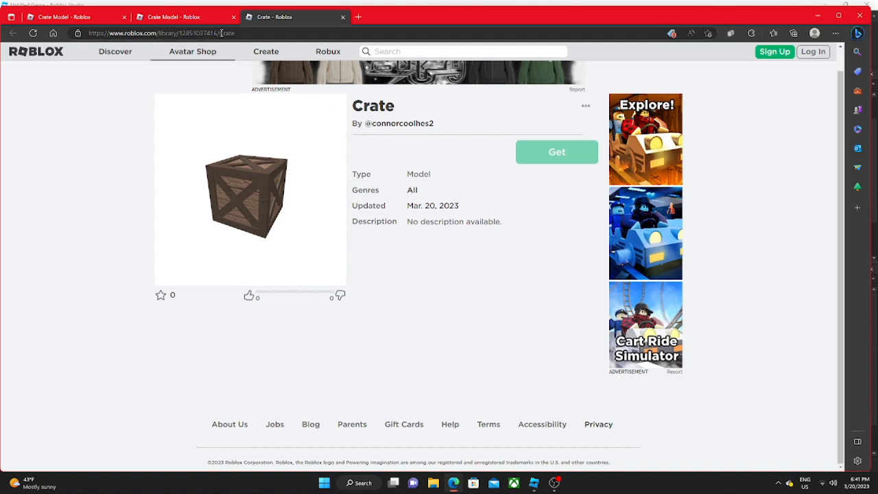
pyautogui.click(200, 21)
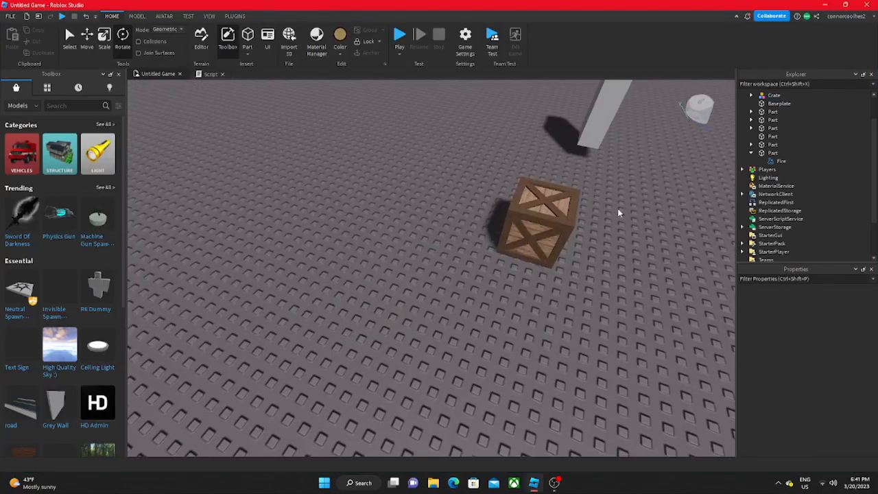
pyautogui.moveTo(618, 210); pyautogui.dragTo(629, 198, button='right')
pyautogui.scroll(4, 627, 194)
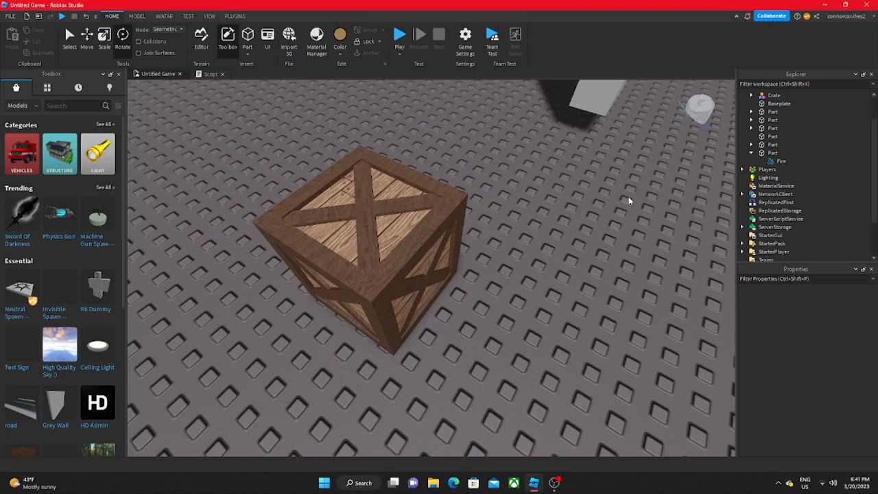